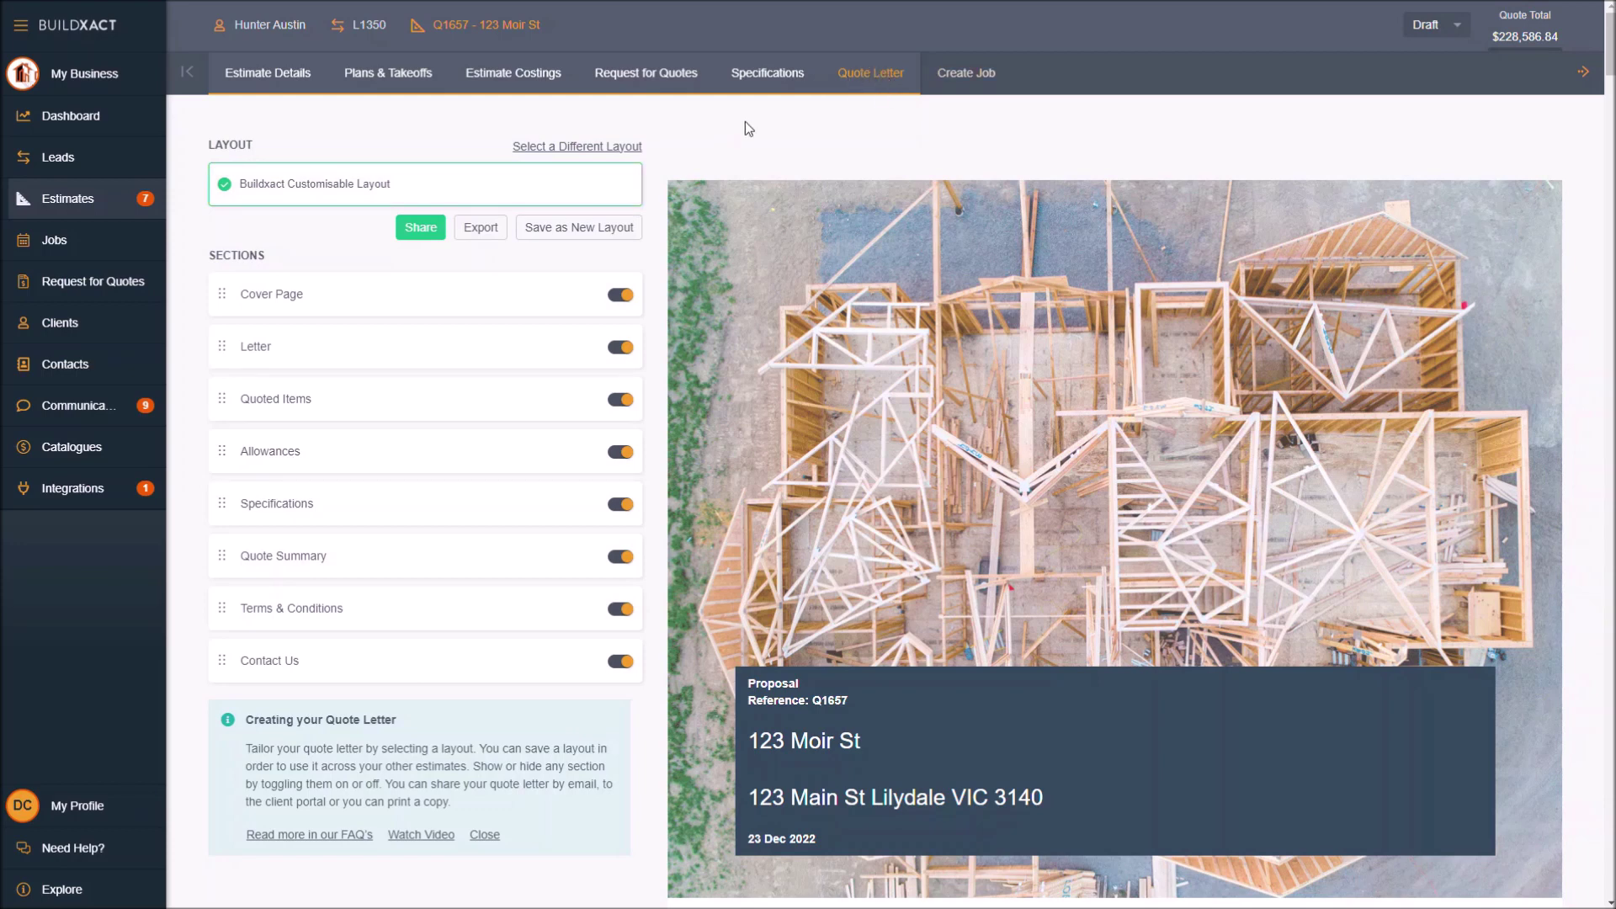
After browsing the layout list, switch off Quoted Items and move Specifications up to follow Letter
click(590, 151)
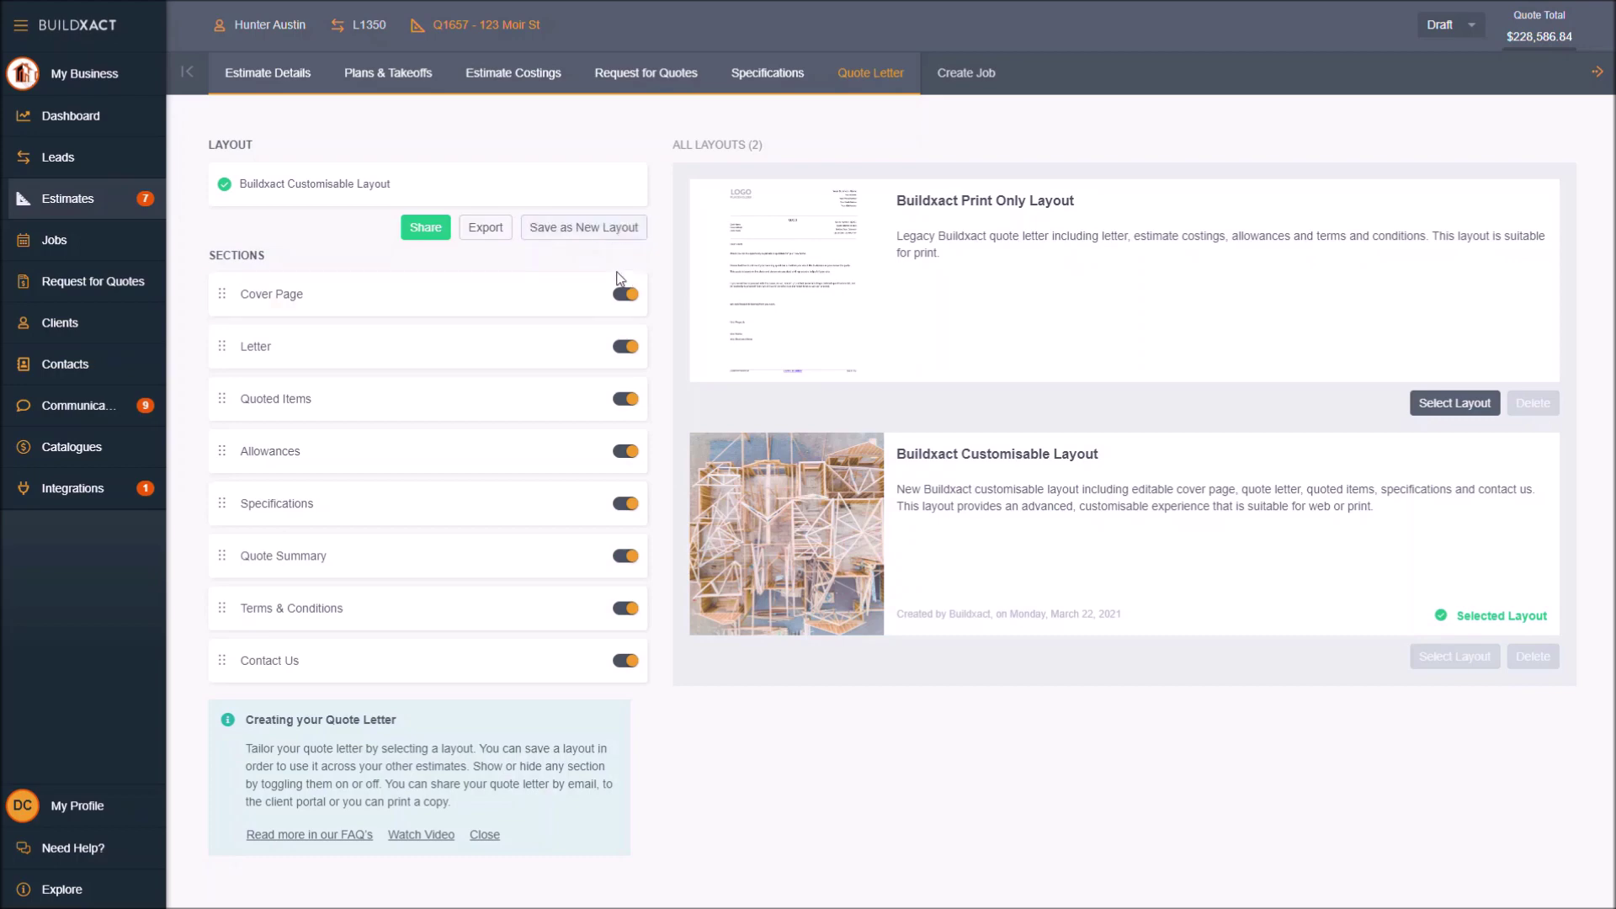
click(405, 190)
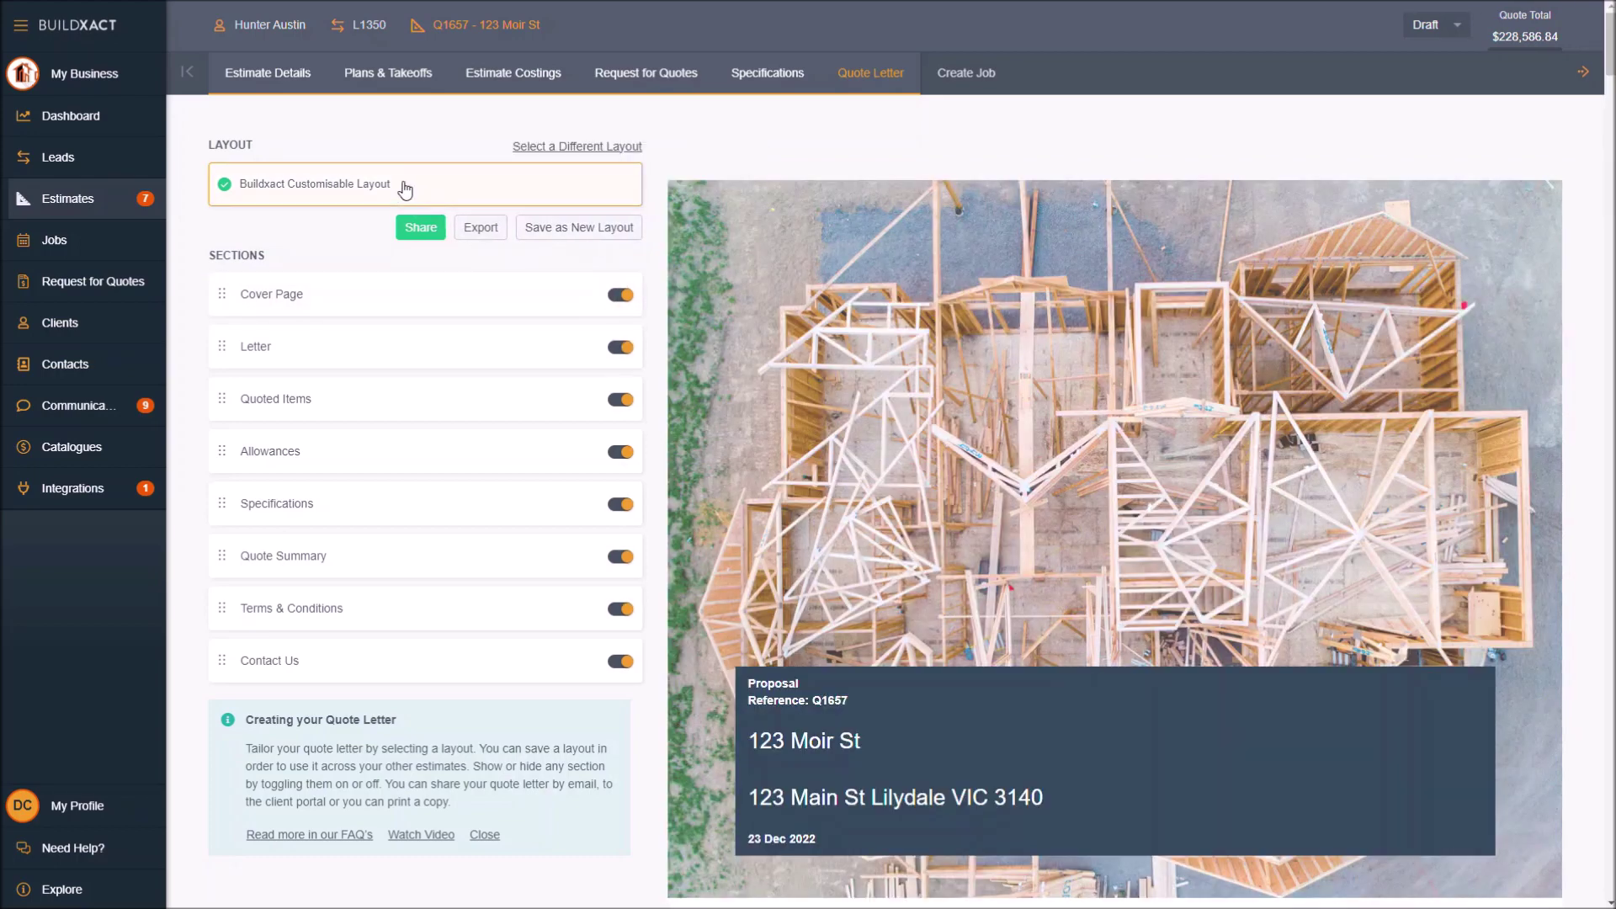
click(619, 401)
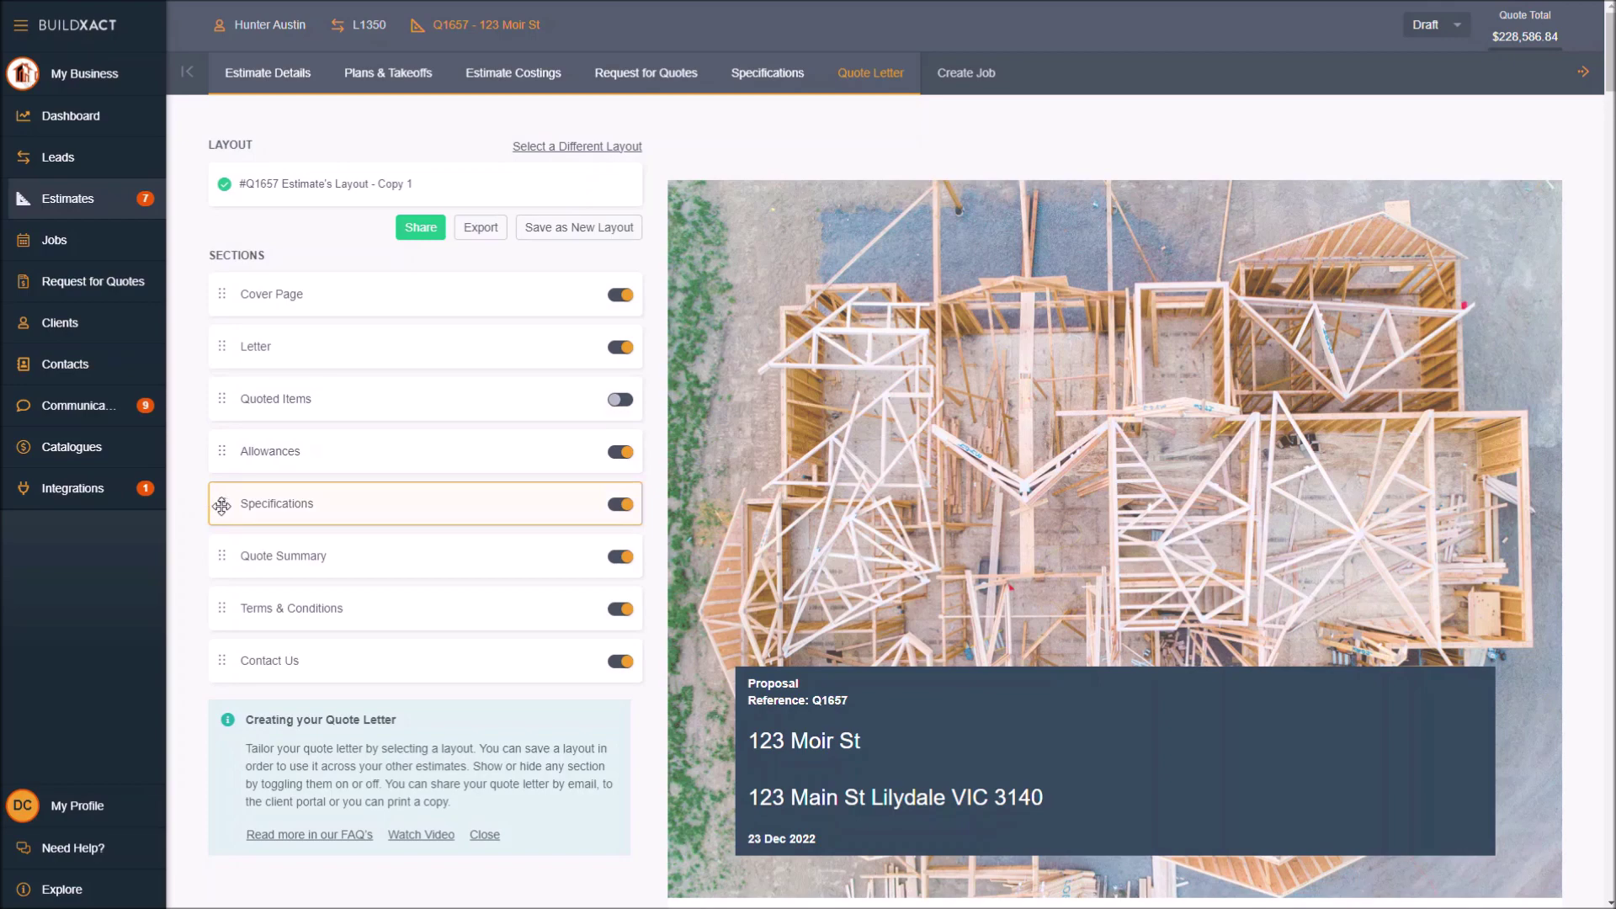
drag(222, 506, 224, 399)
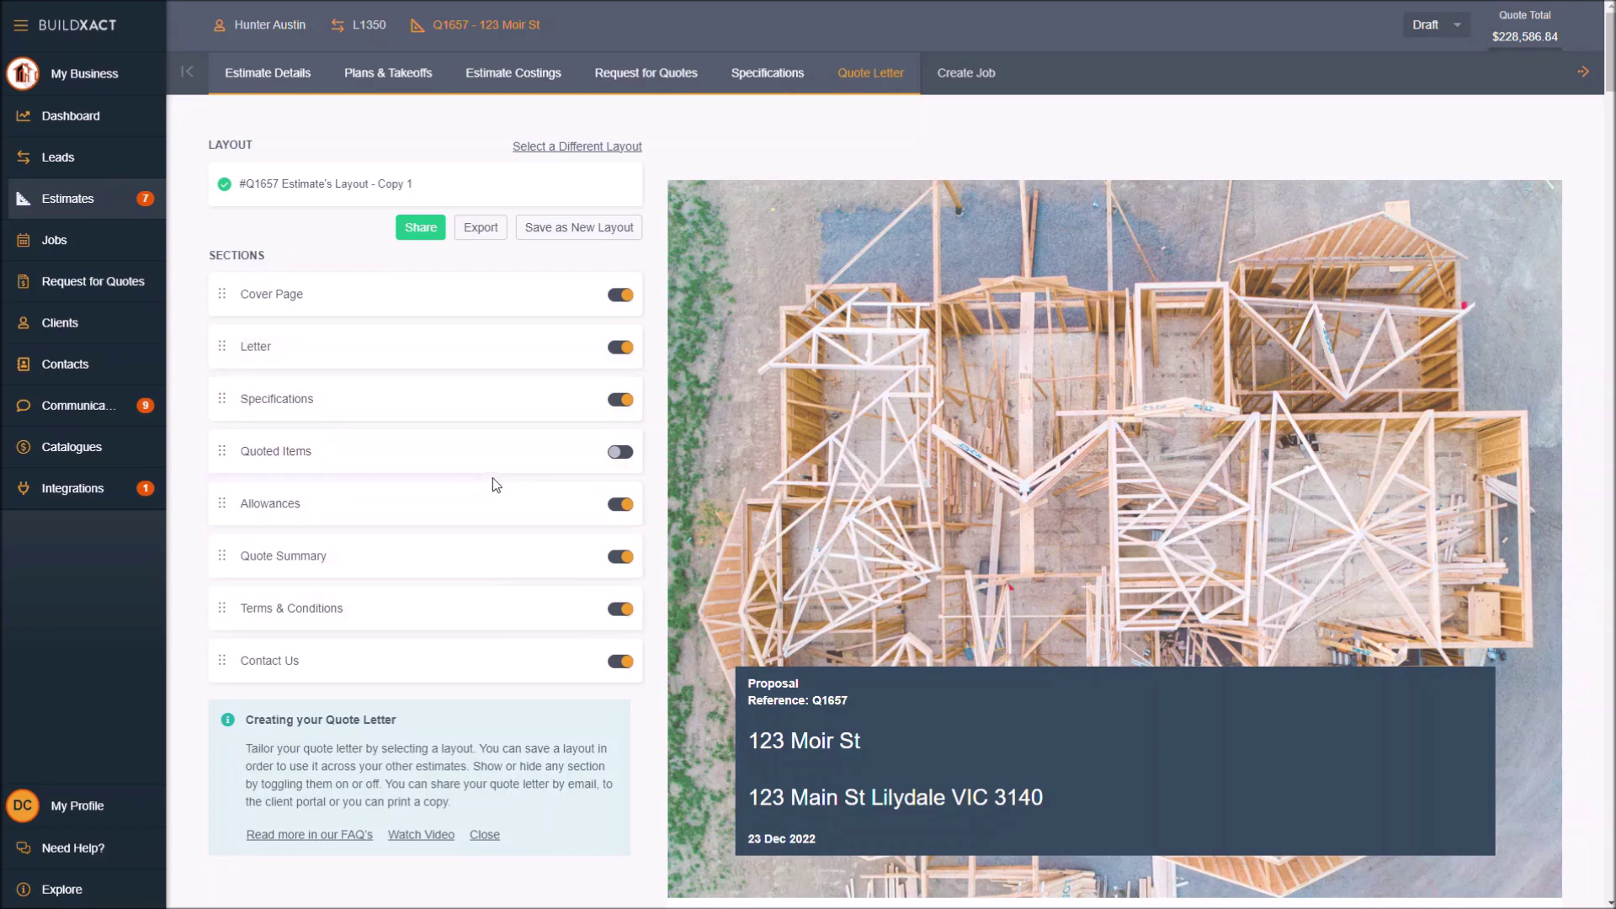
Set the Cover Page background image to the beach photo 'front'
click(487, 310)
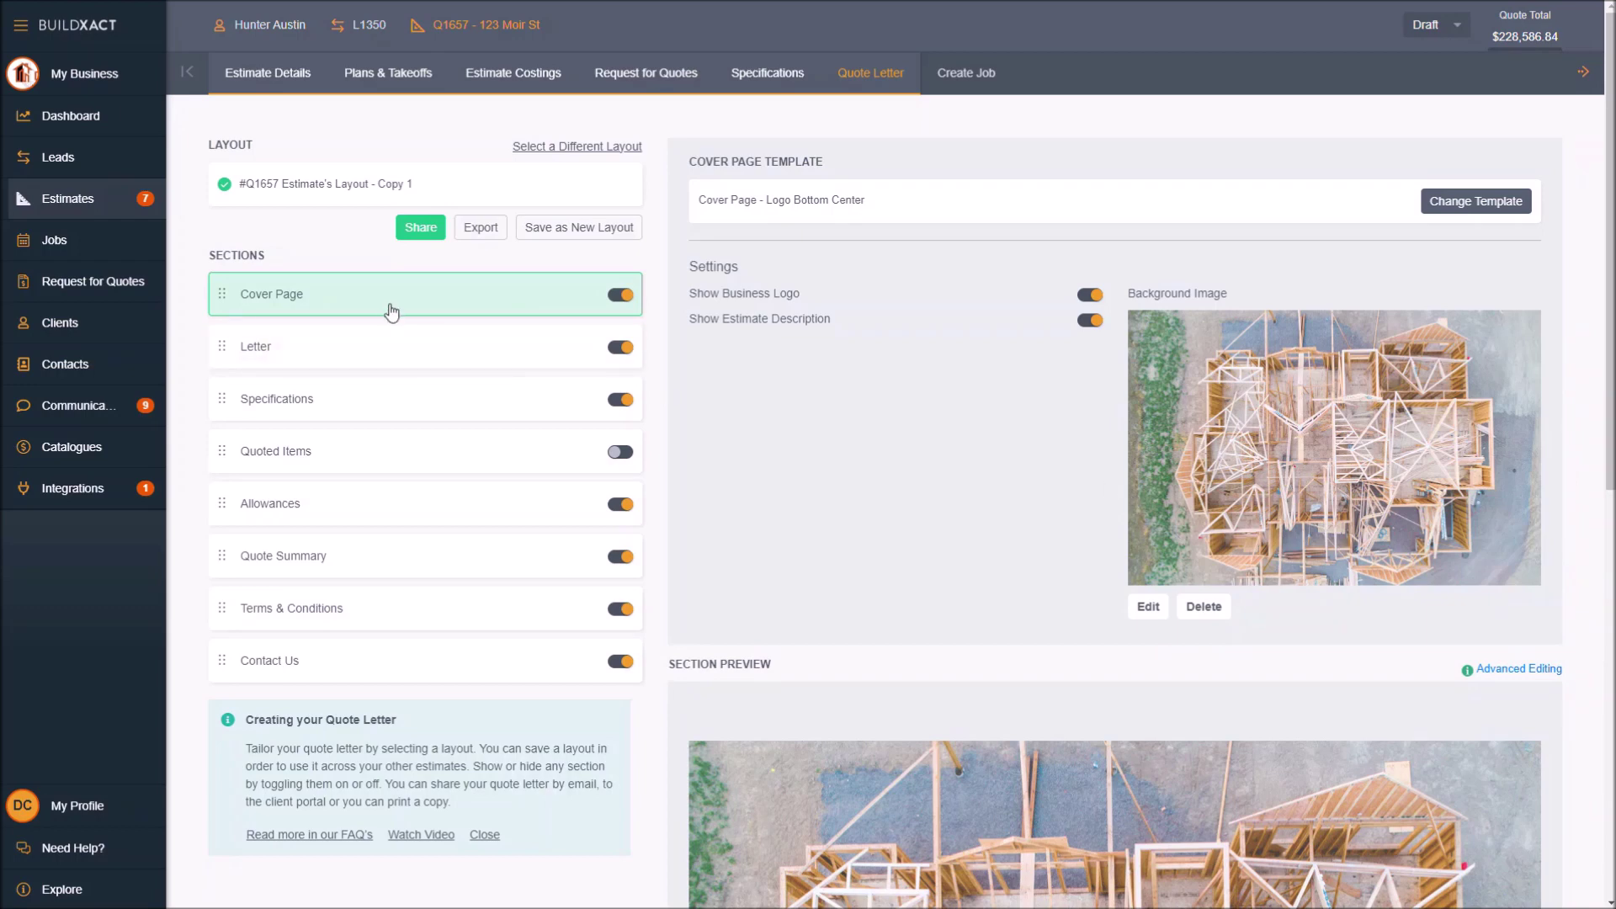
click(1149, 608)
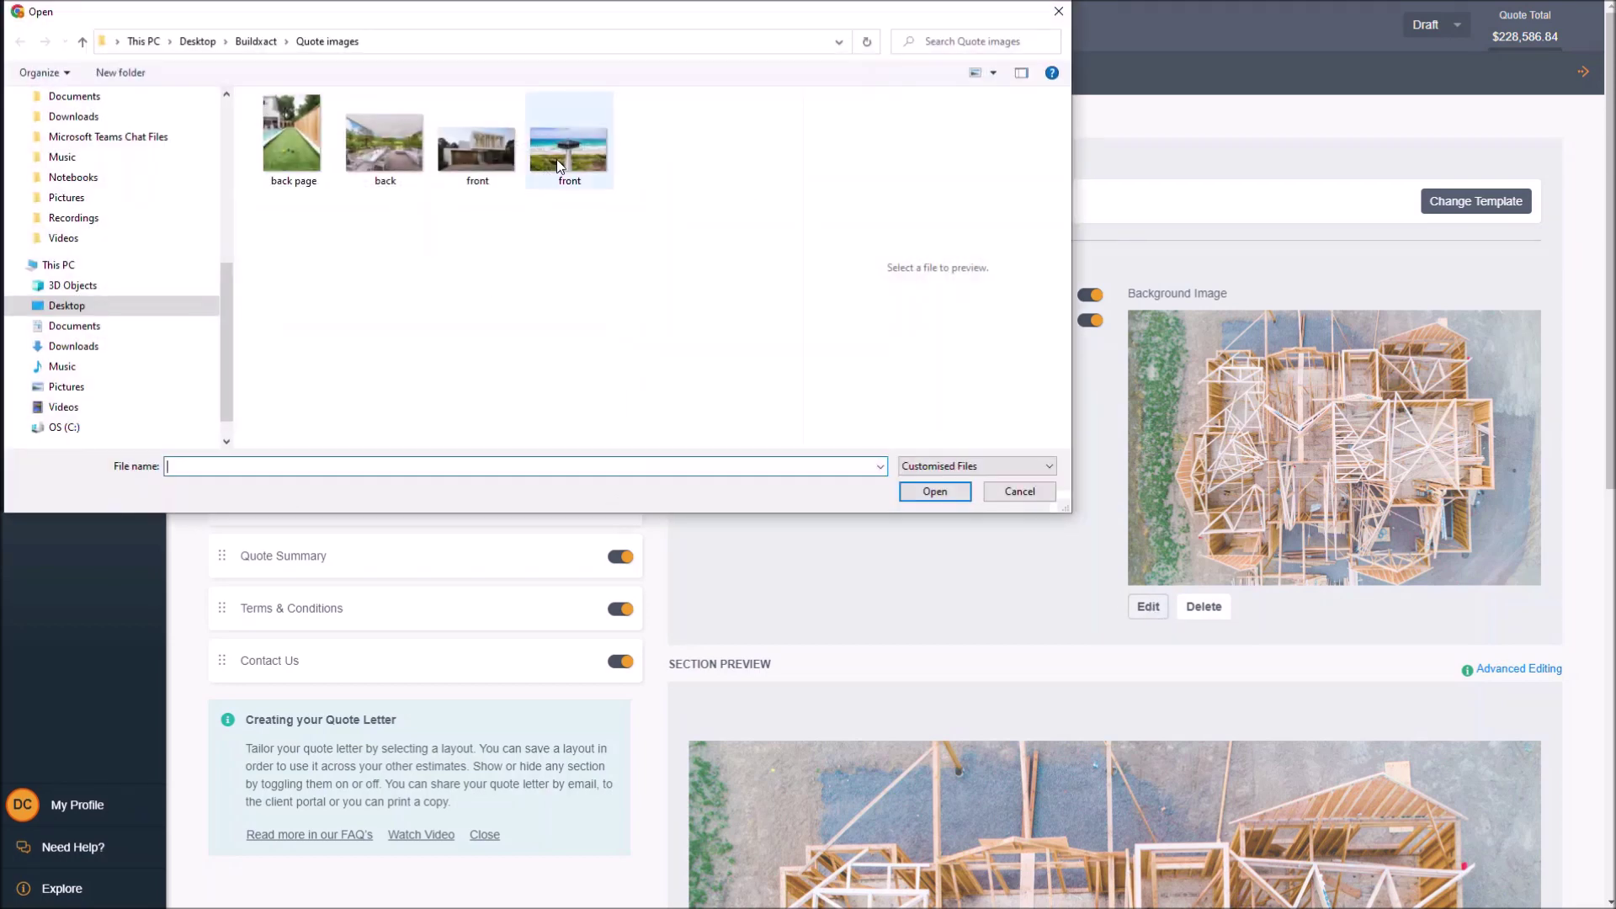
click(557, 159)
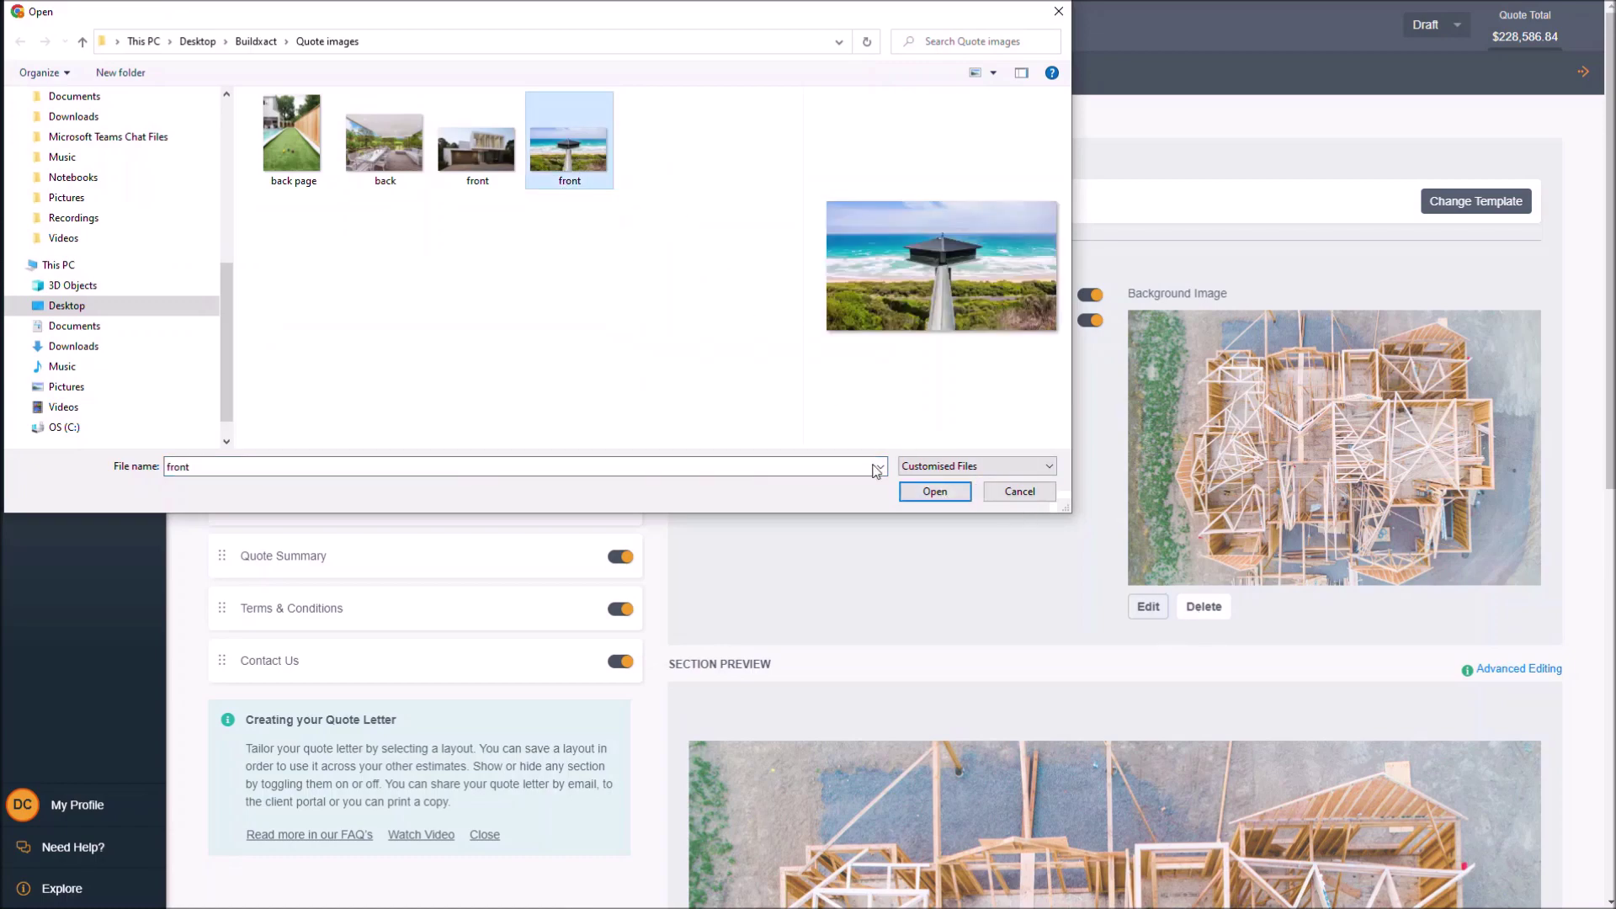
click(924, 493)
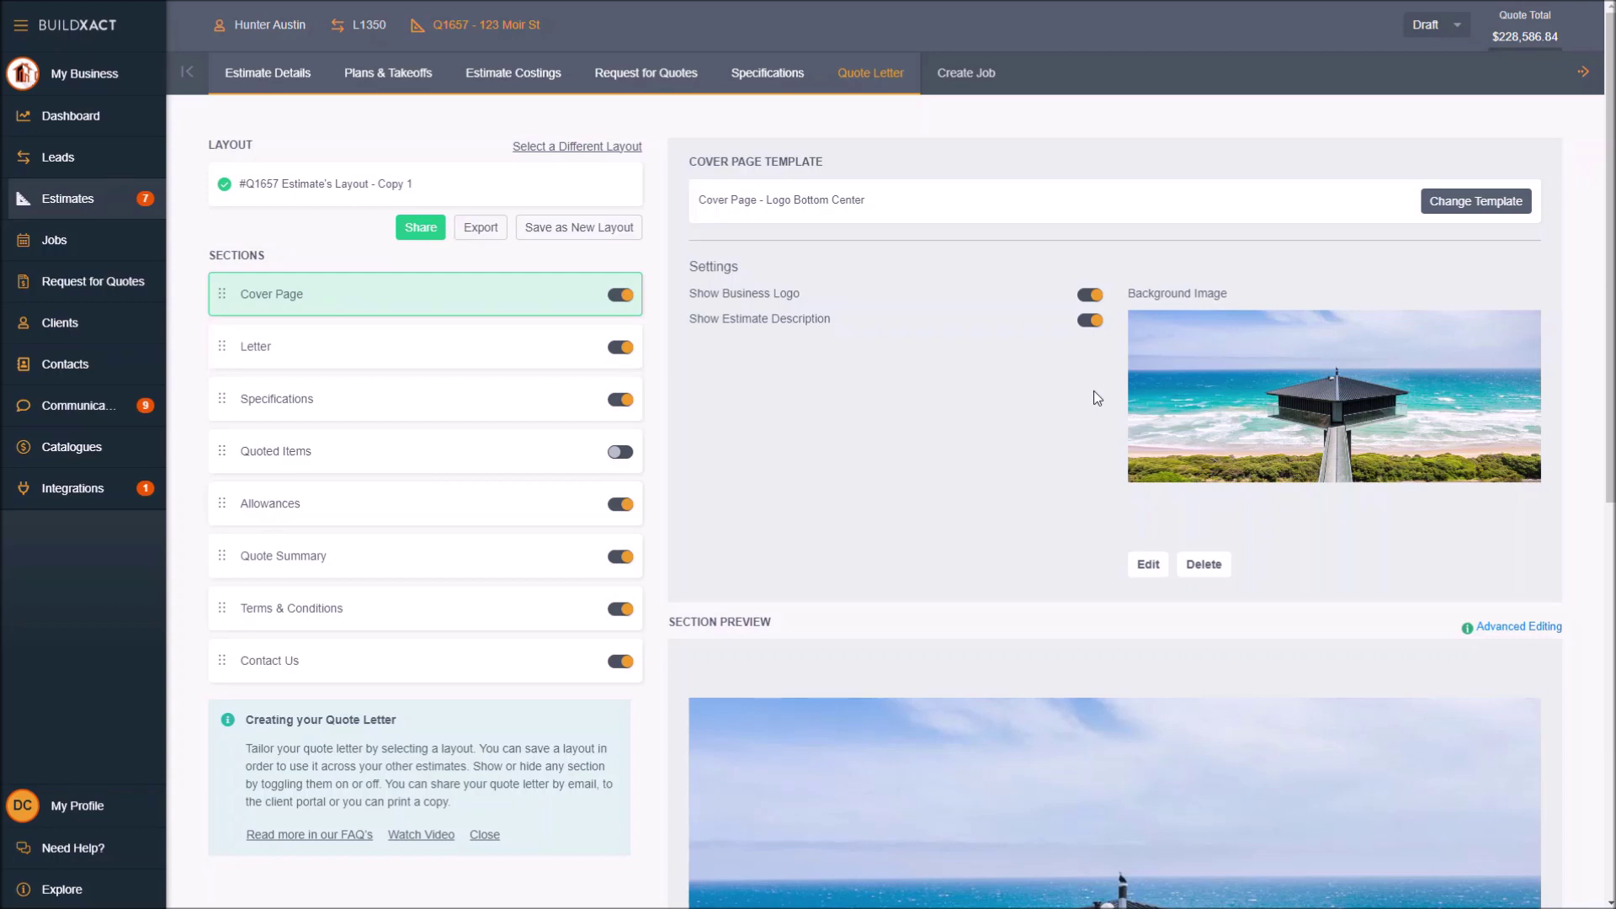
click(418, 364)
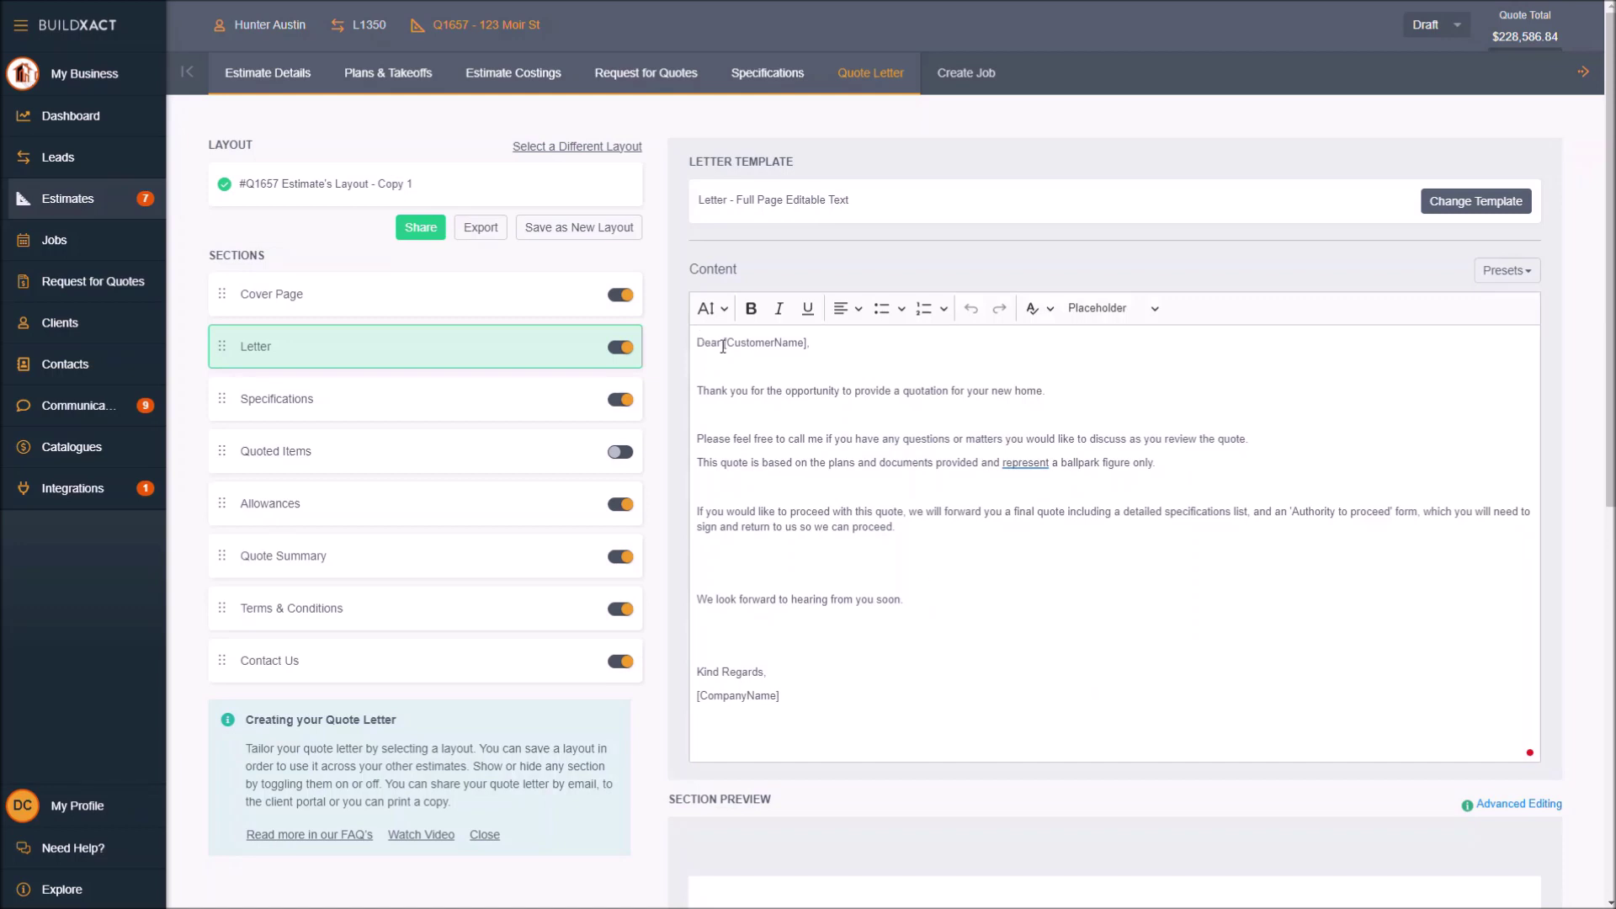
Remove the full stop after 'home' in the letter's opening sentence
drag(721, 343, 810, 343)
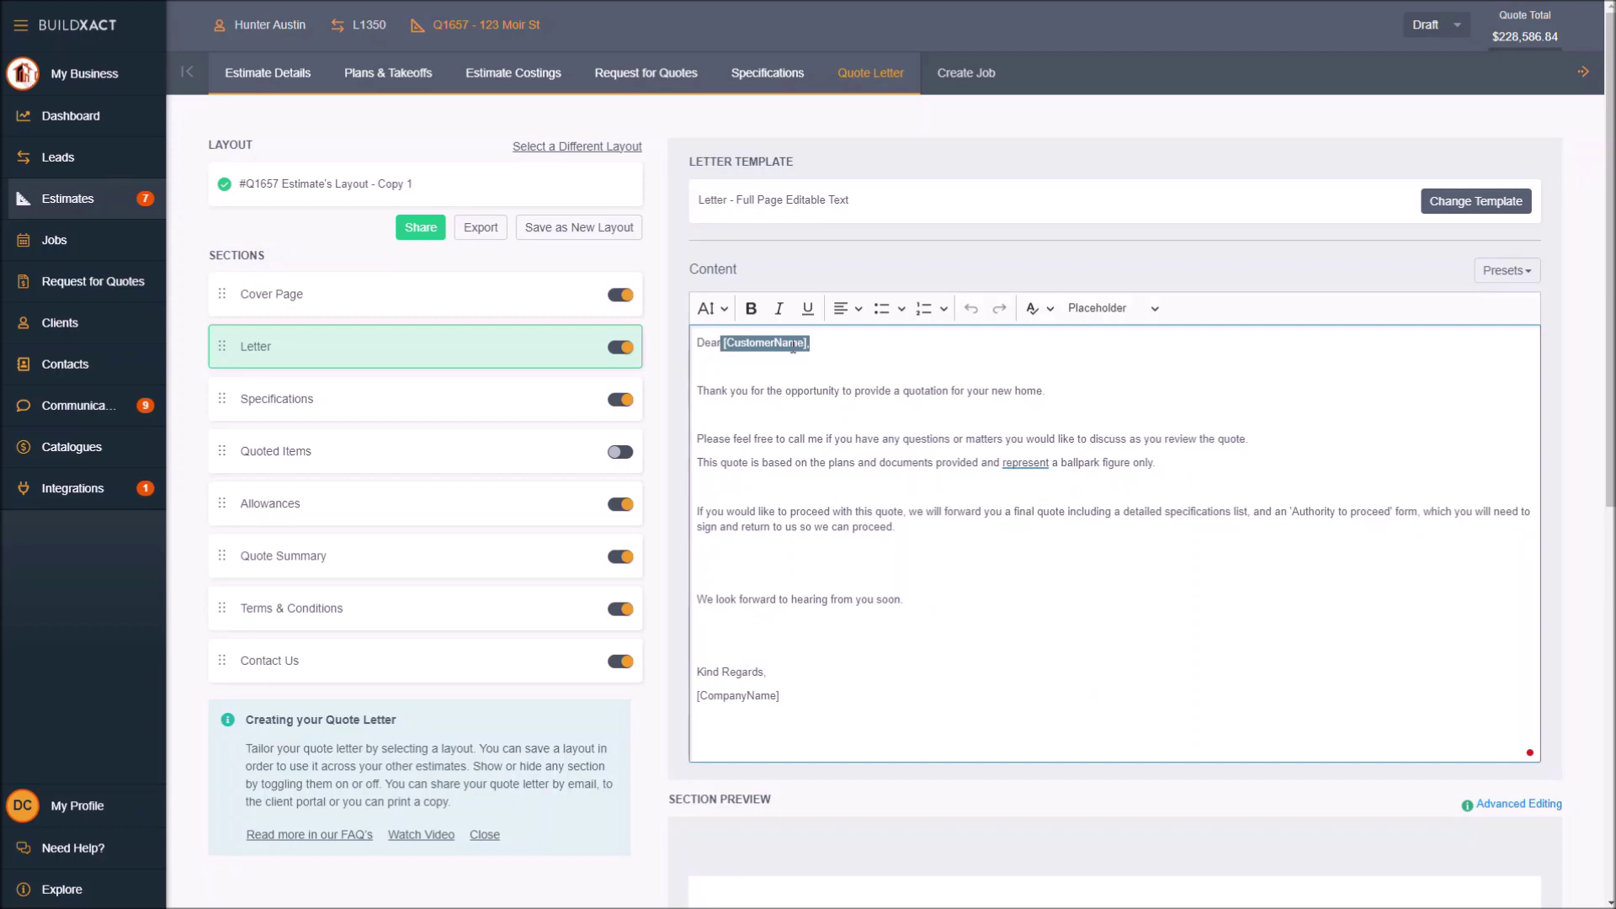
click(937, 383)
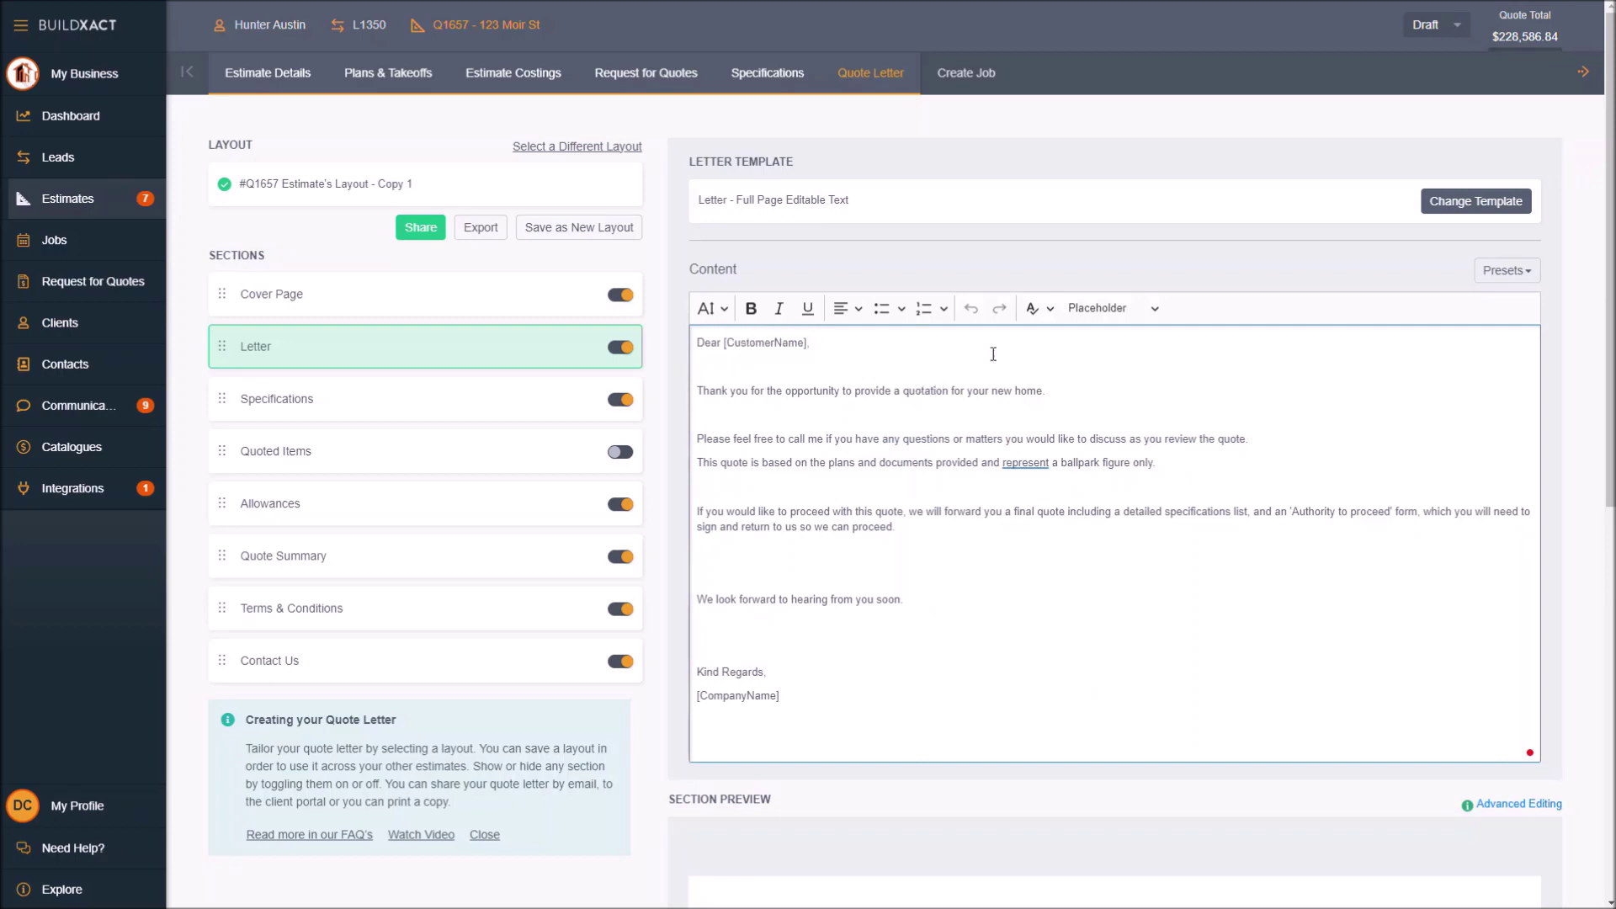
click(1132, 305)
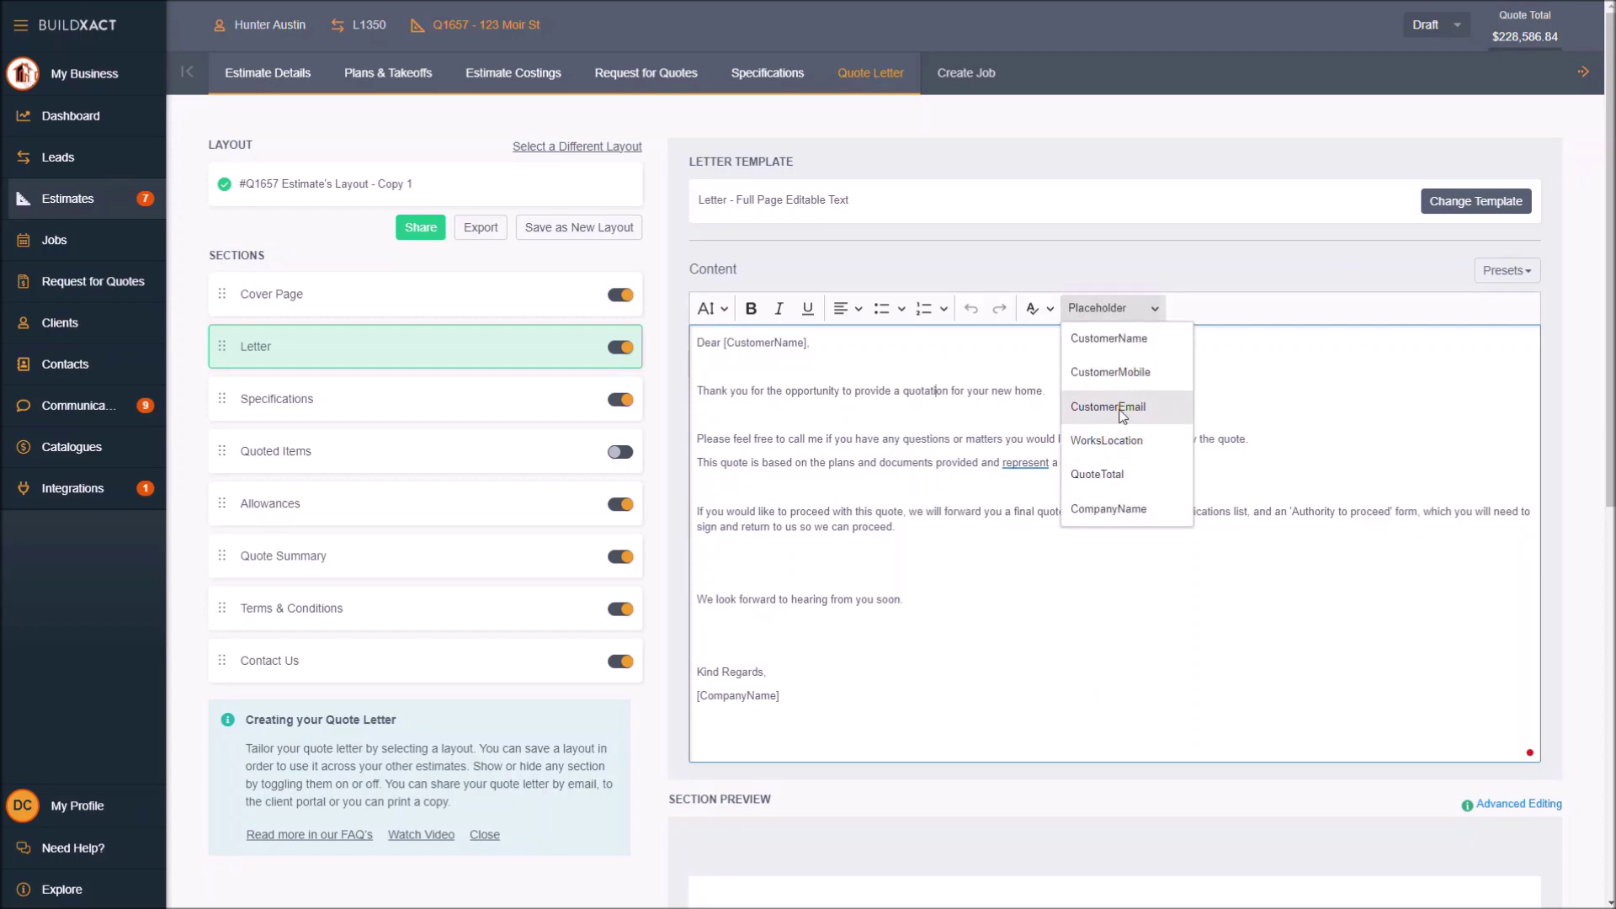
click(1049, 385)
key(BackSpace)
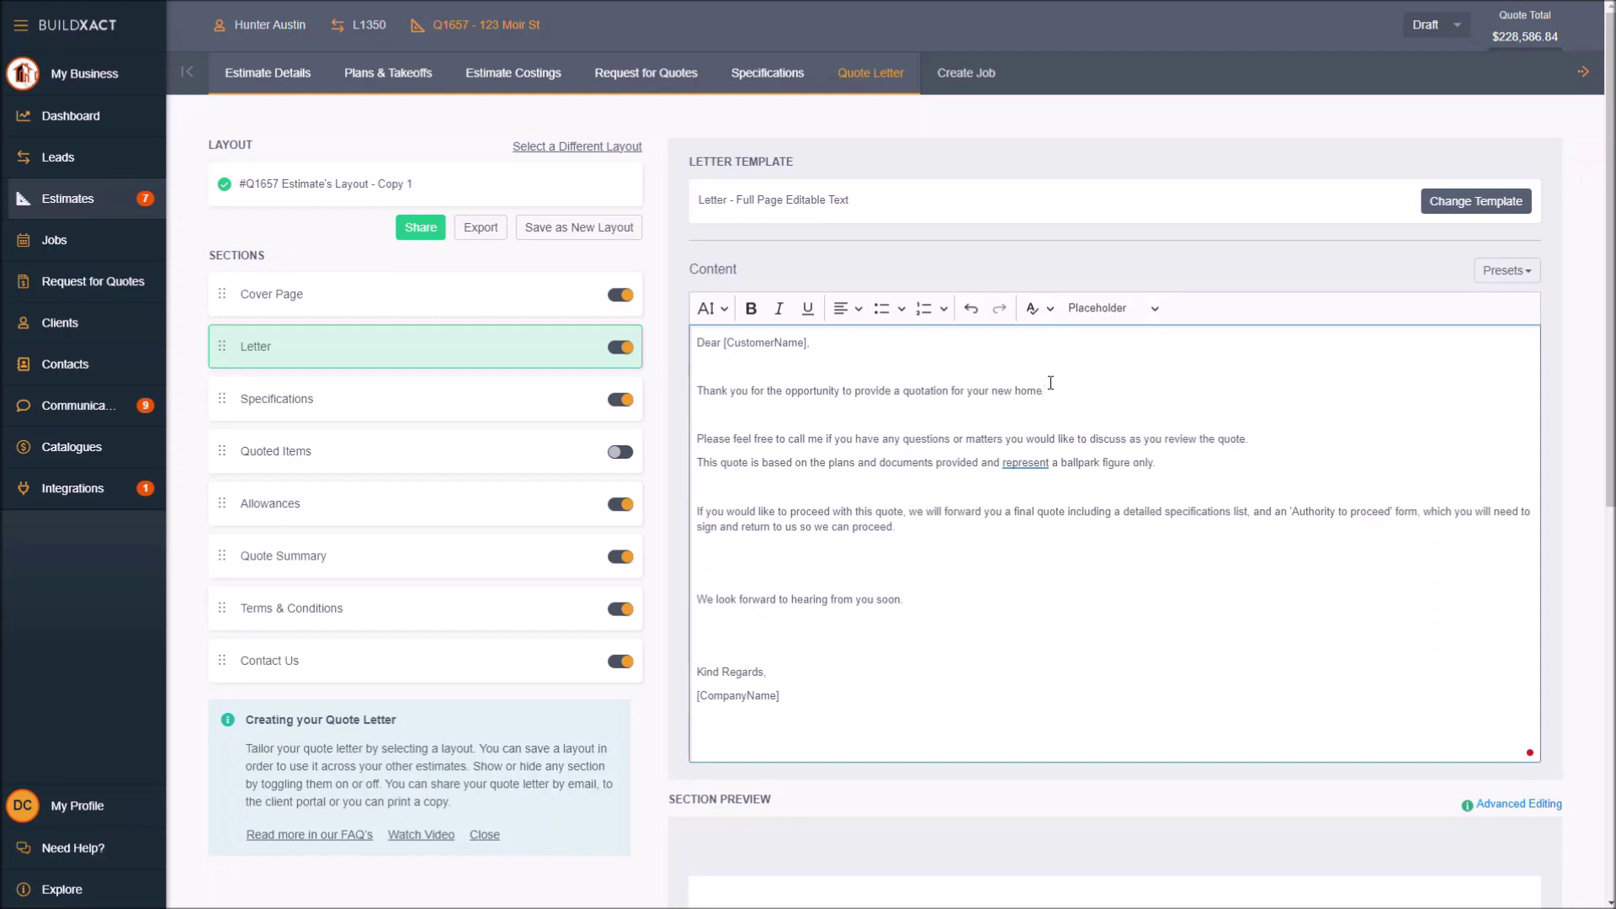
Add 'at [WorksLocation]' after 'home' and check the filled-in address in the preview
click(1120, 318)
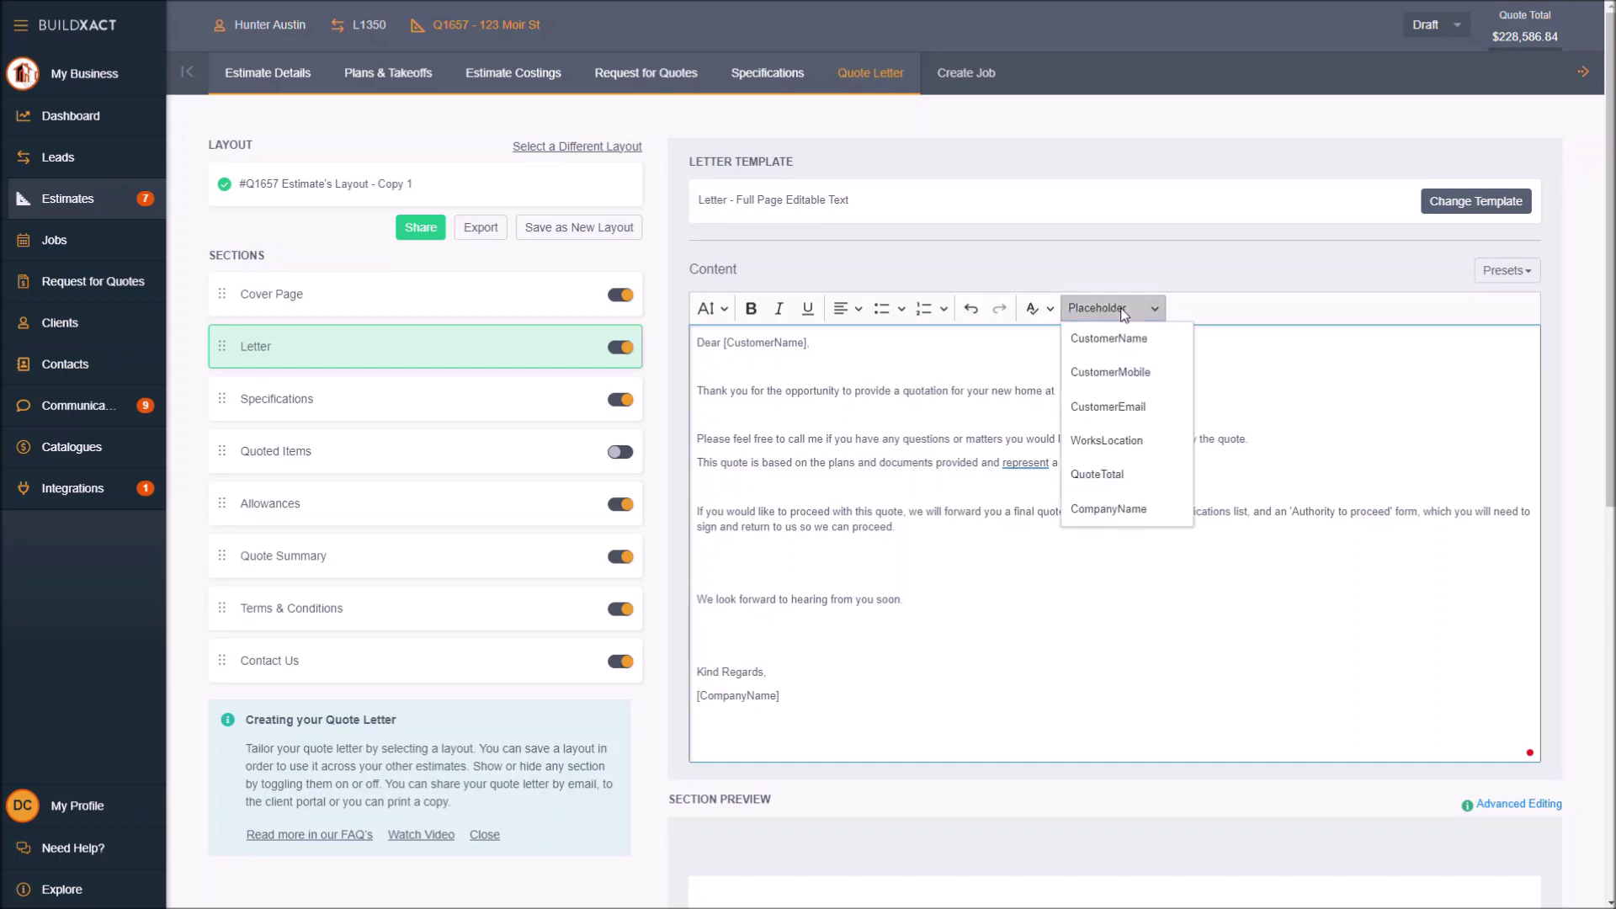
click(1112, 449)
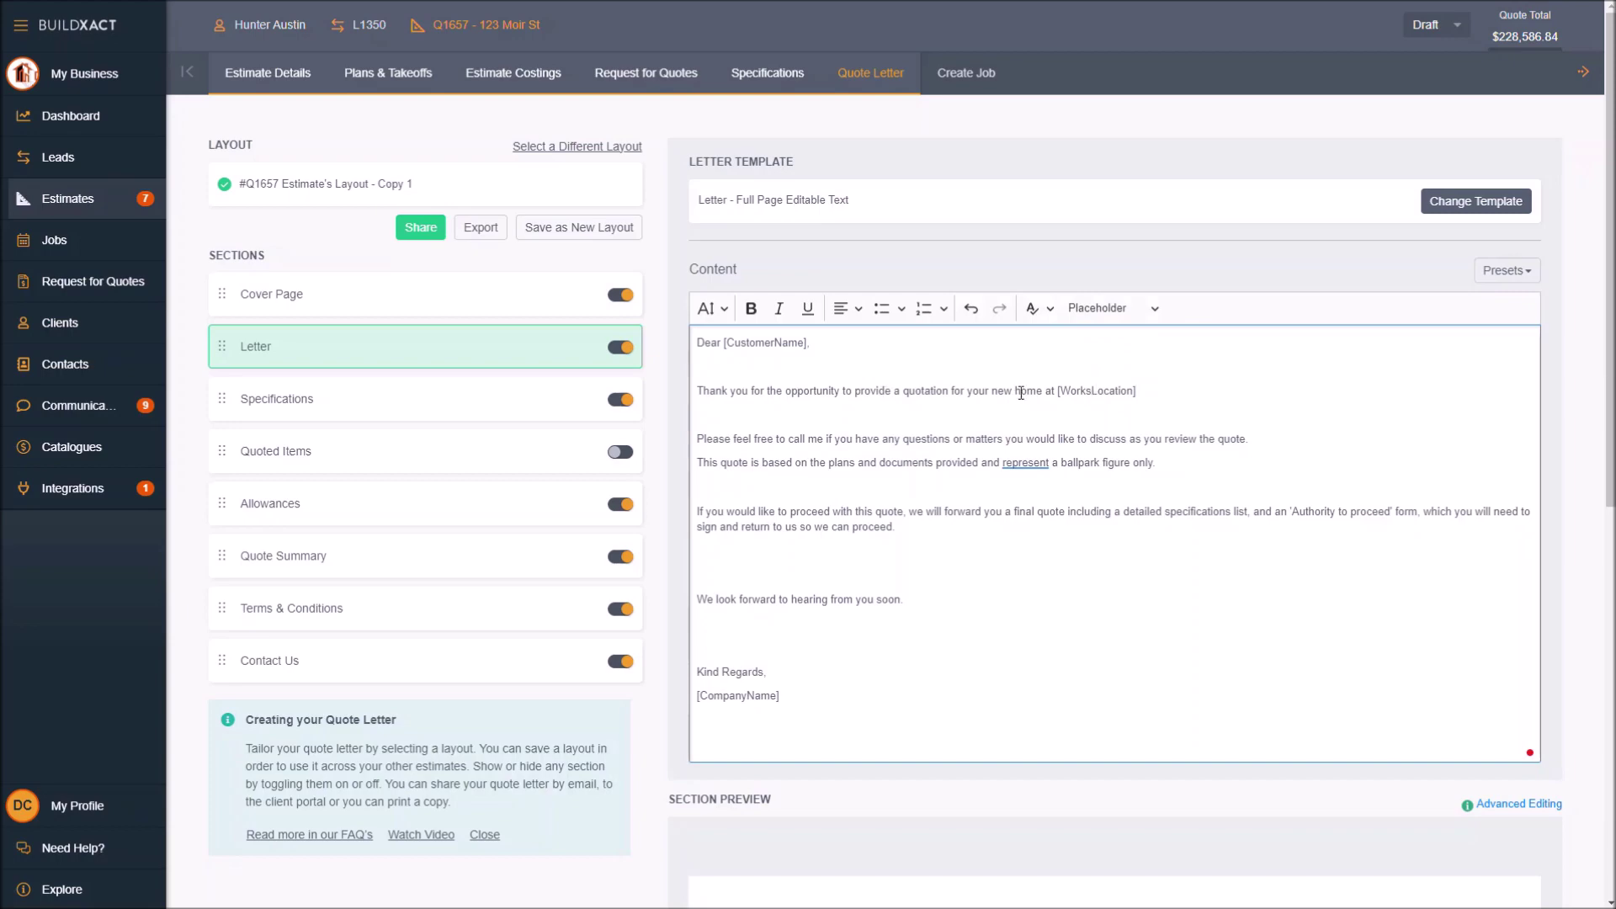
scroll(1128, 515, down, 5)
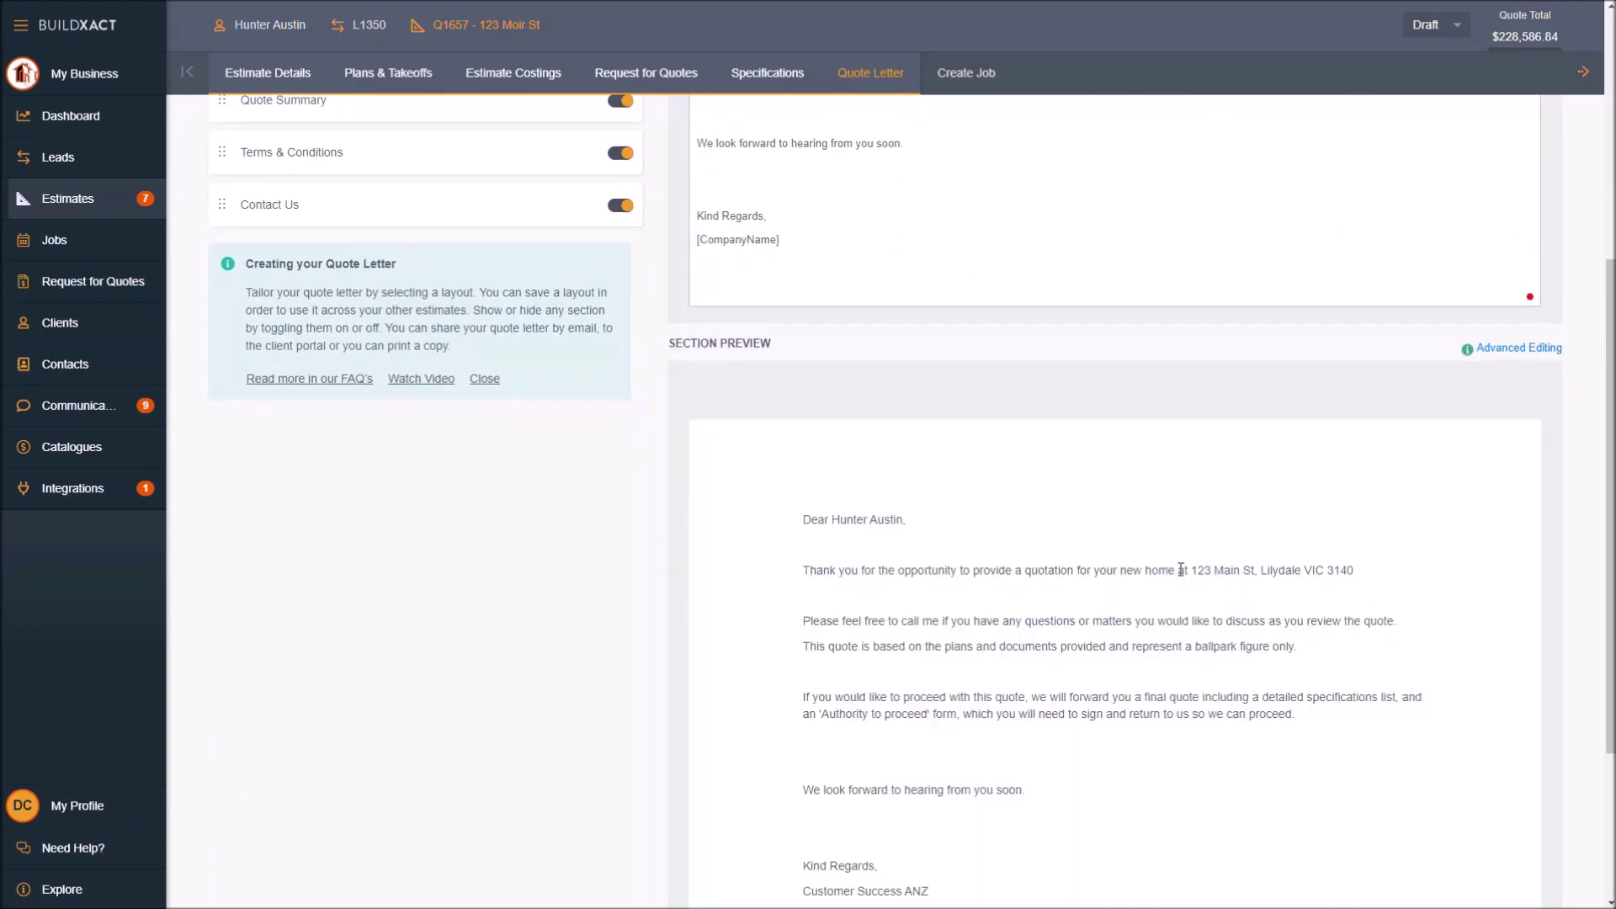
drag(1126, 570, 1345, 562)
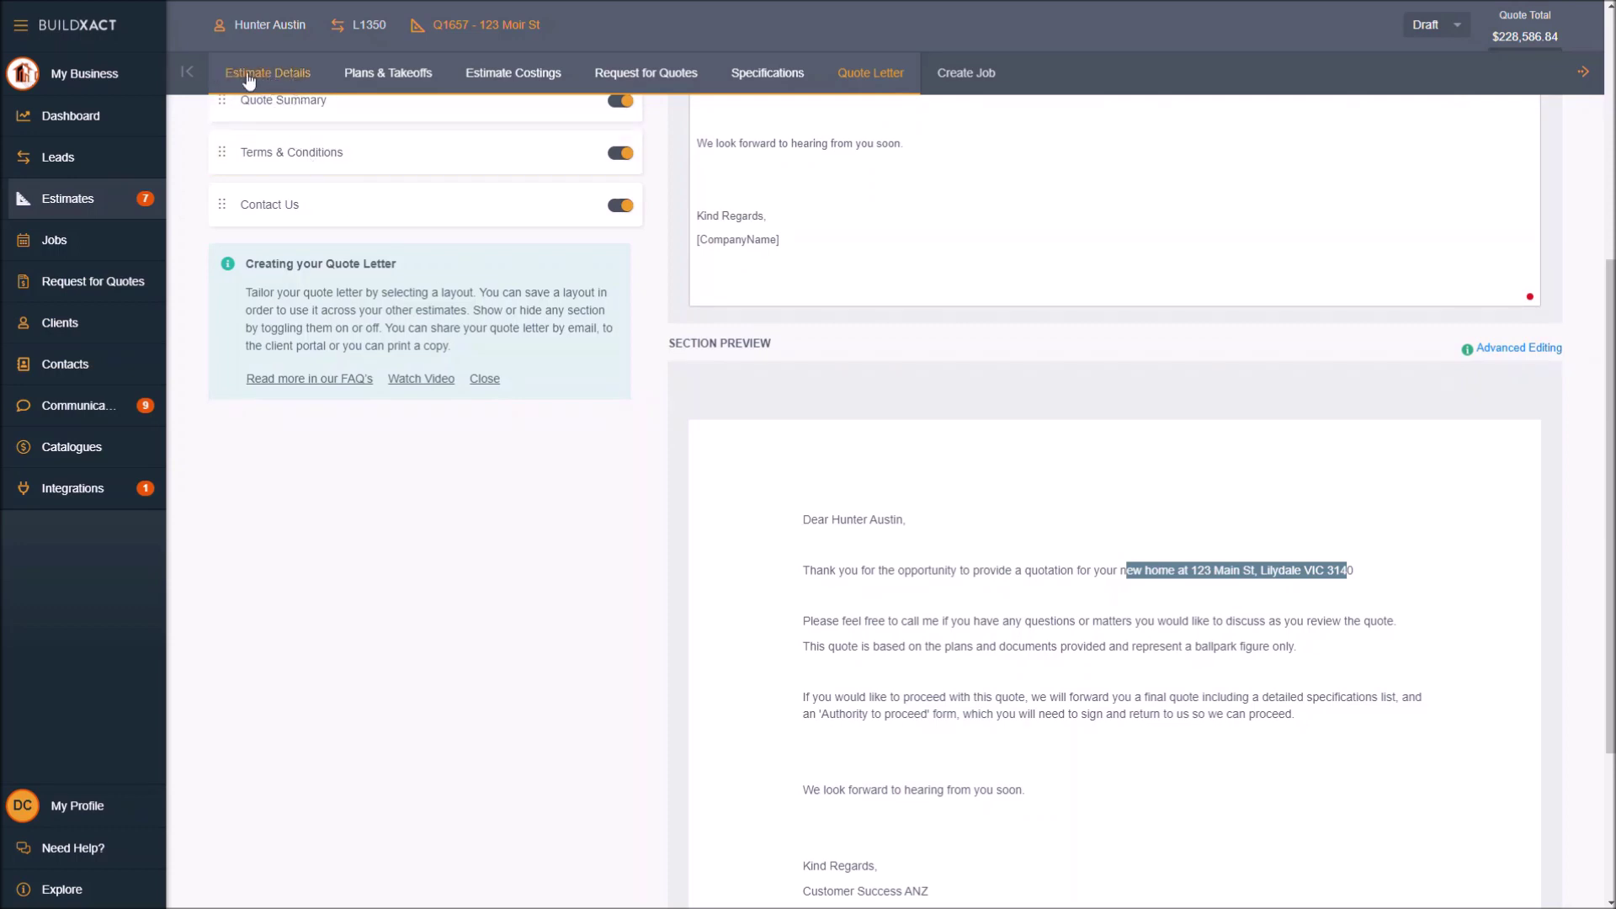
scroll(1234, 508, up, 3)
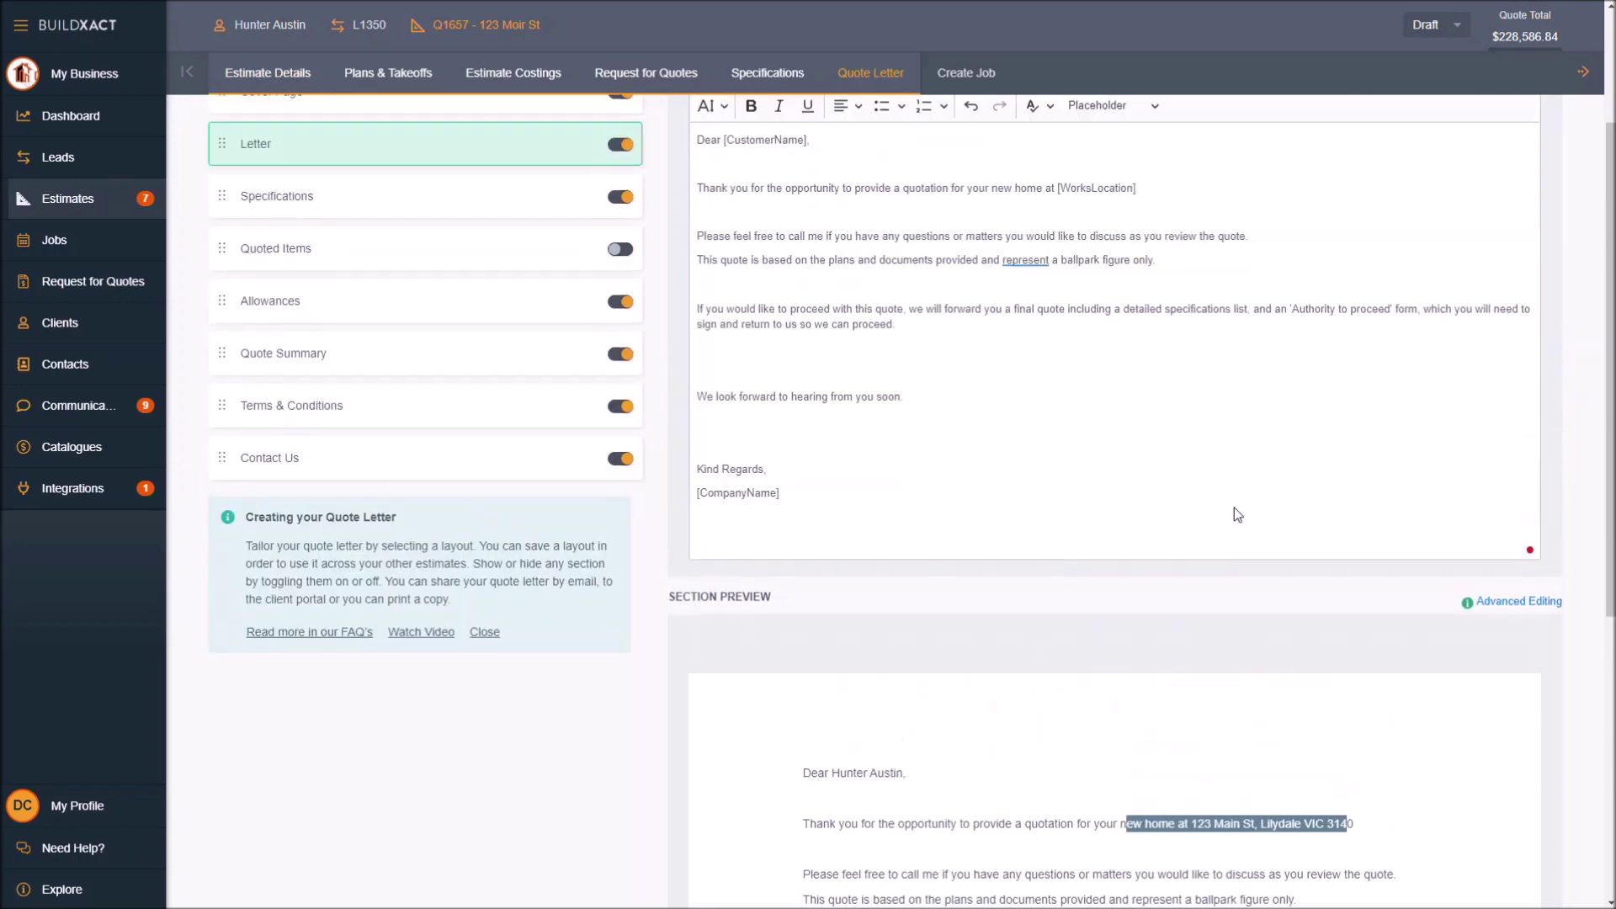
scroll(709, 311, up, 3)
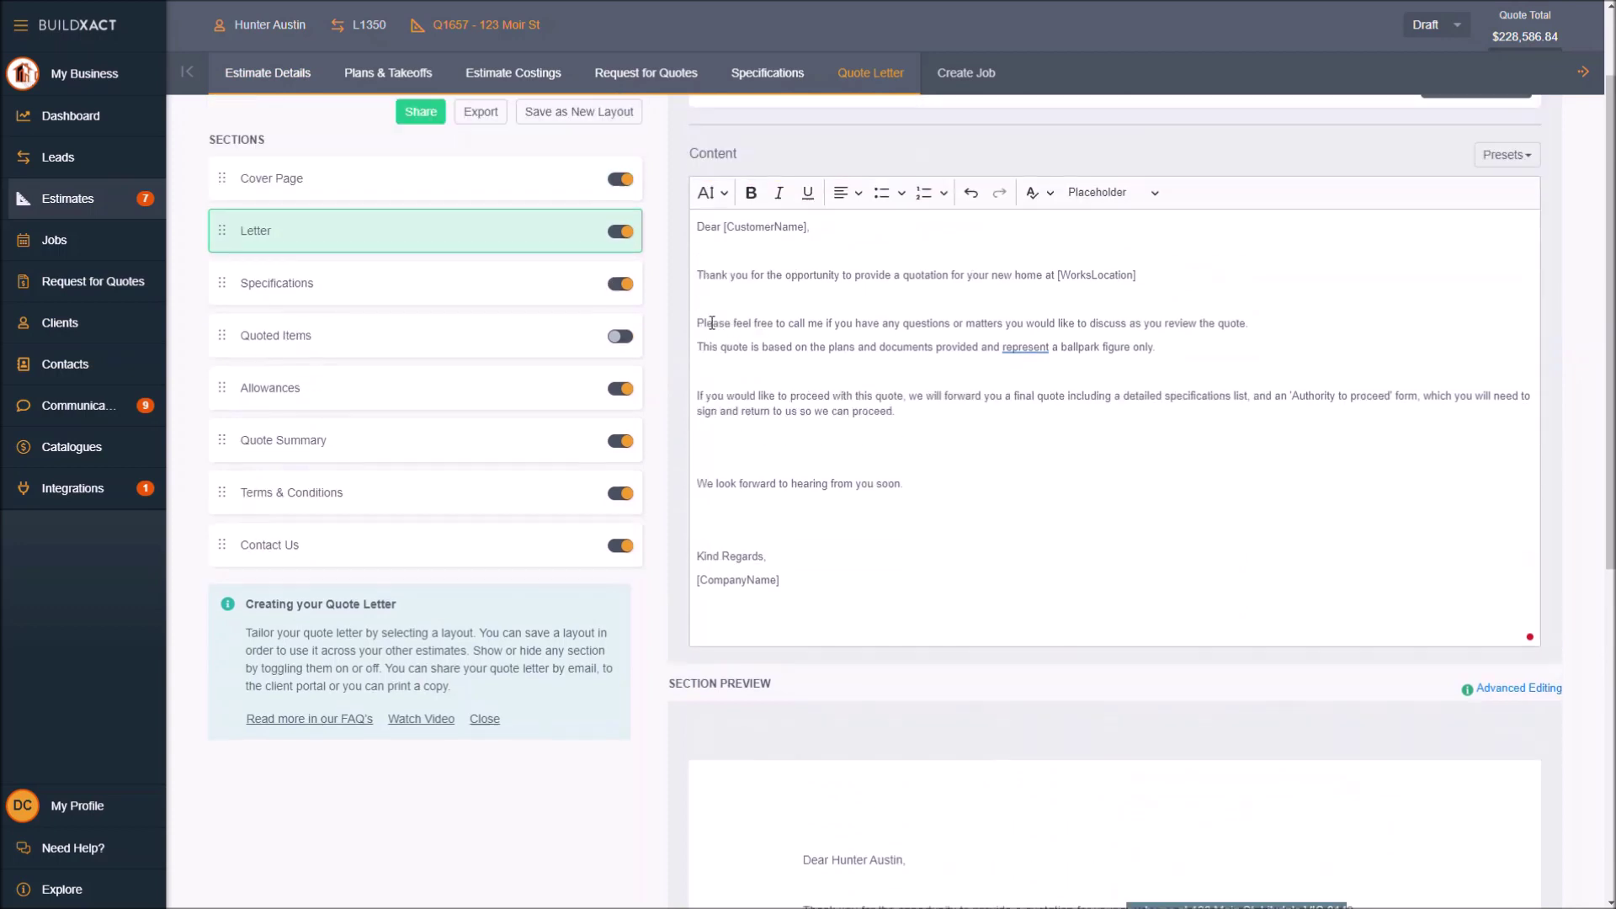
click(461, 390)
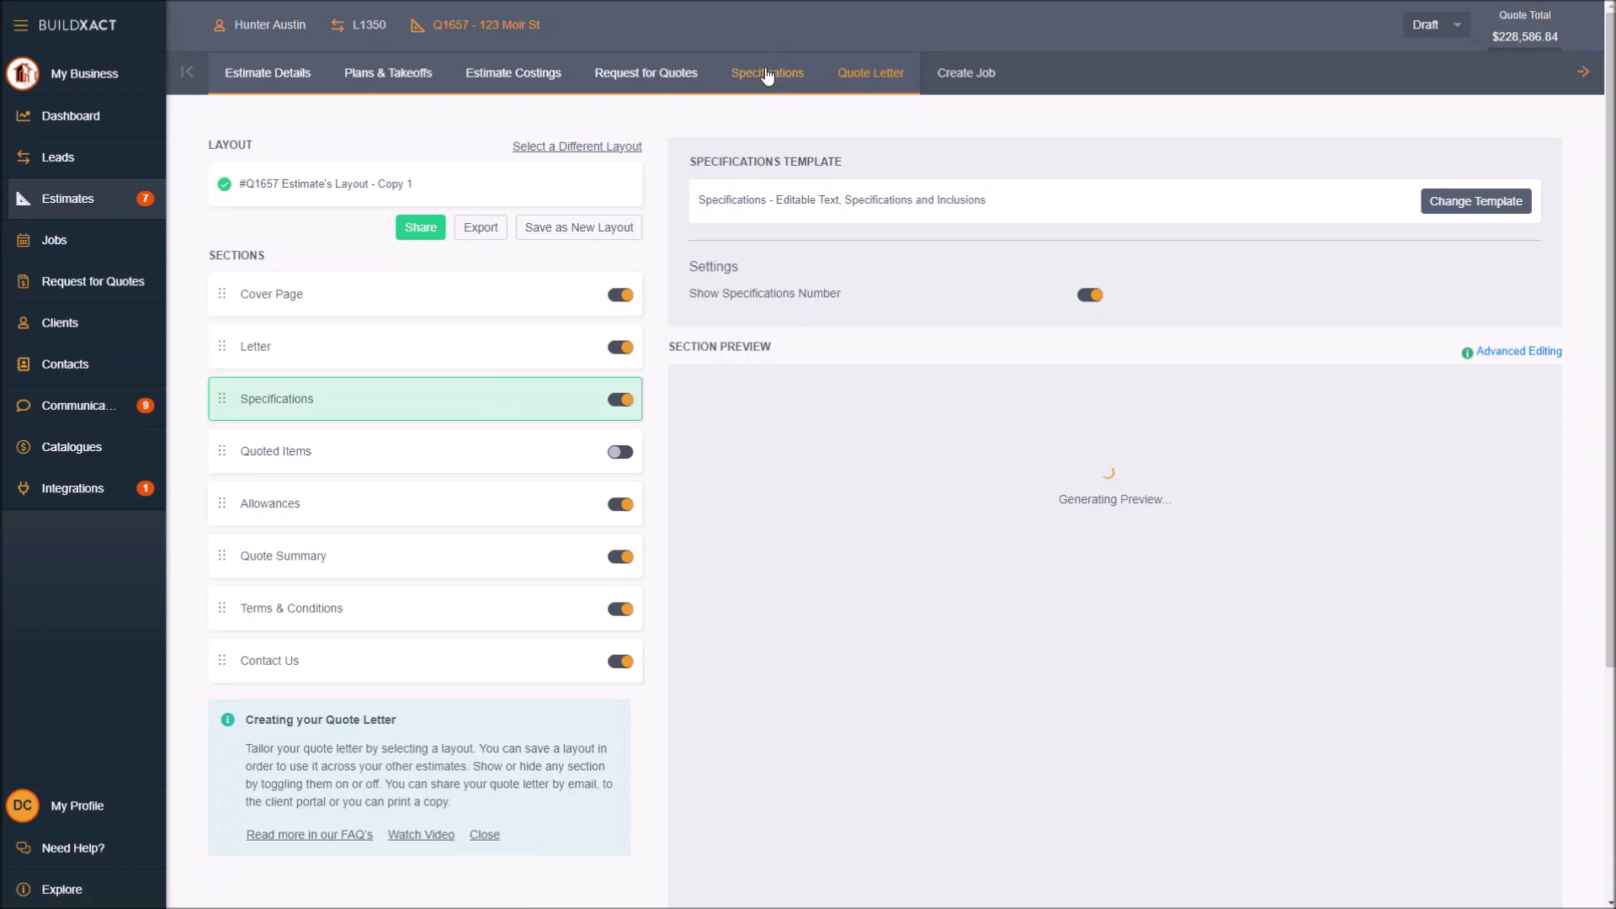
click(767, 74)
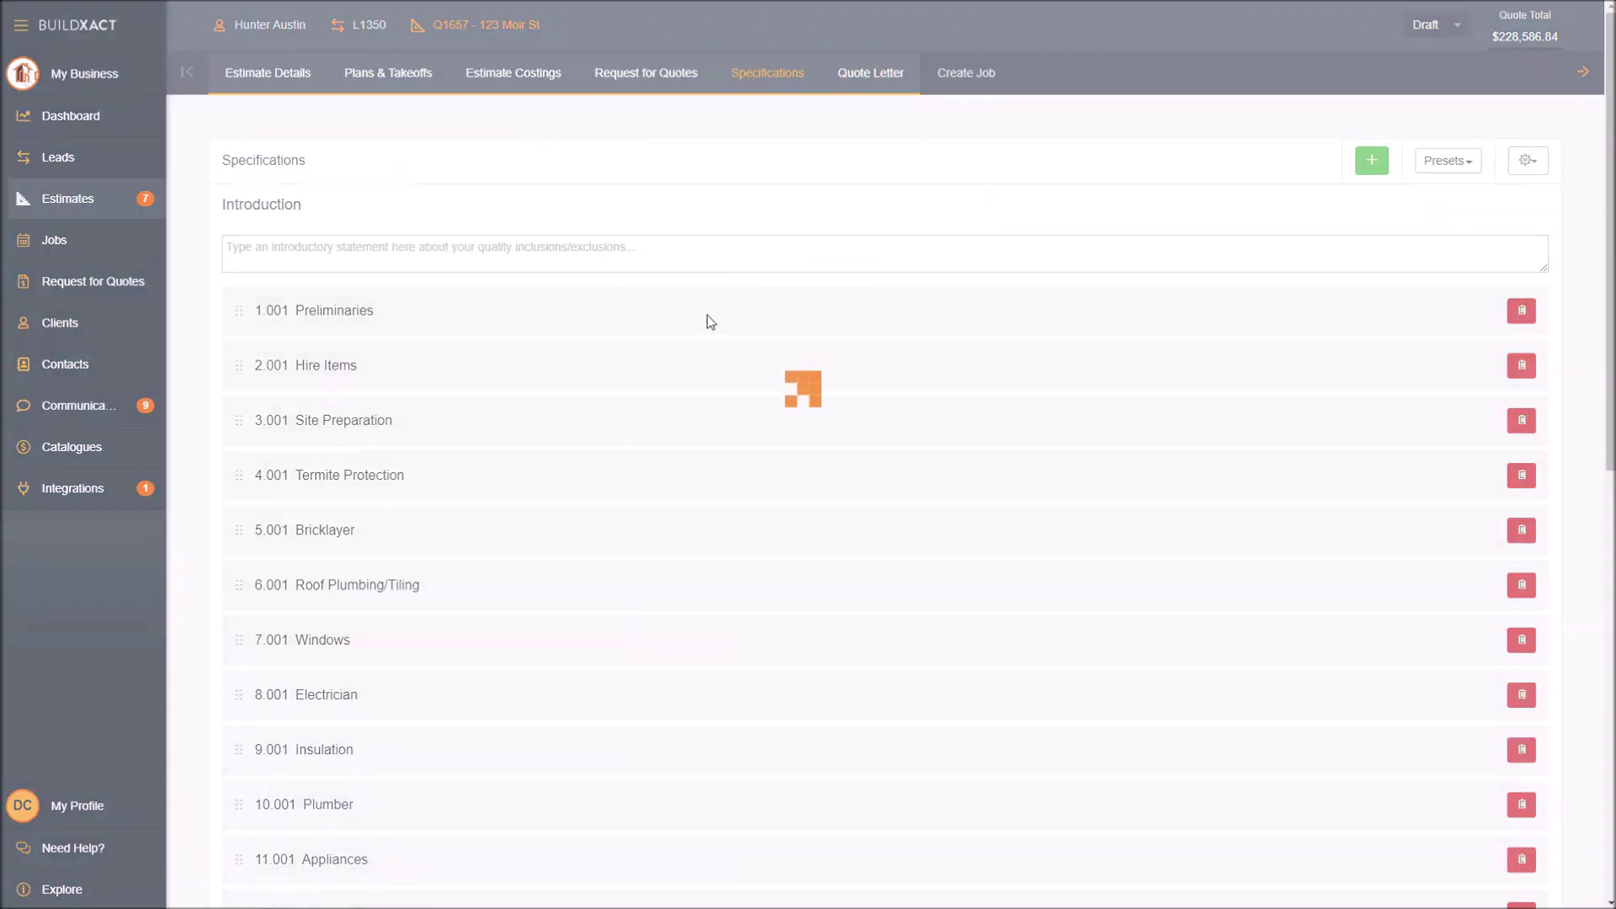
click(708, 315)
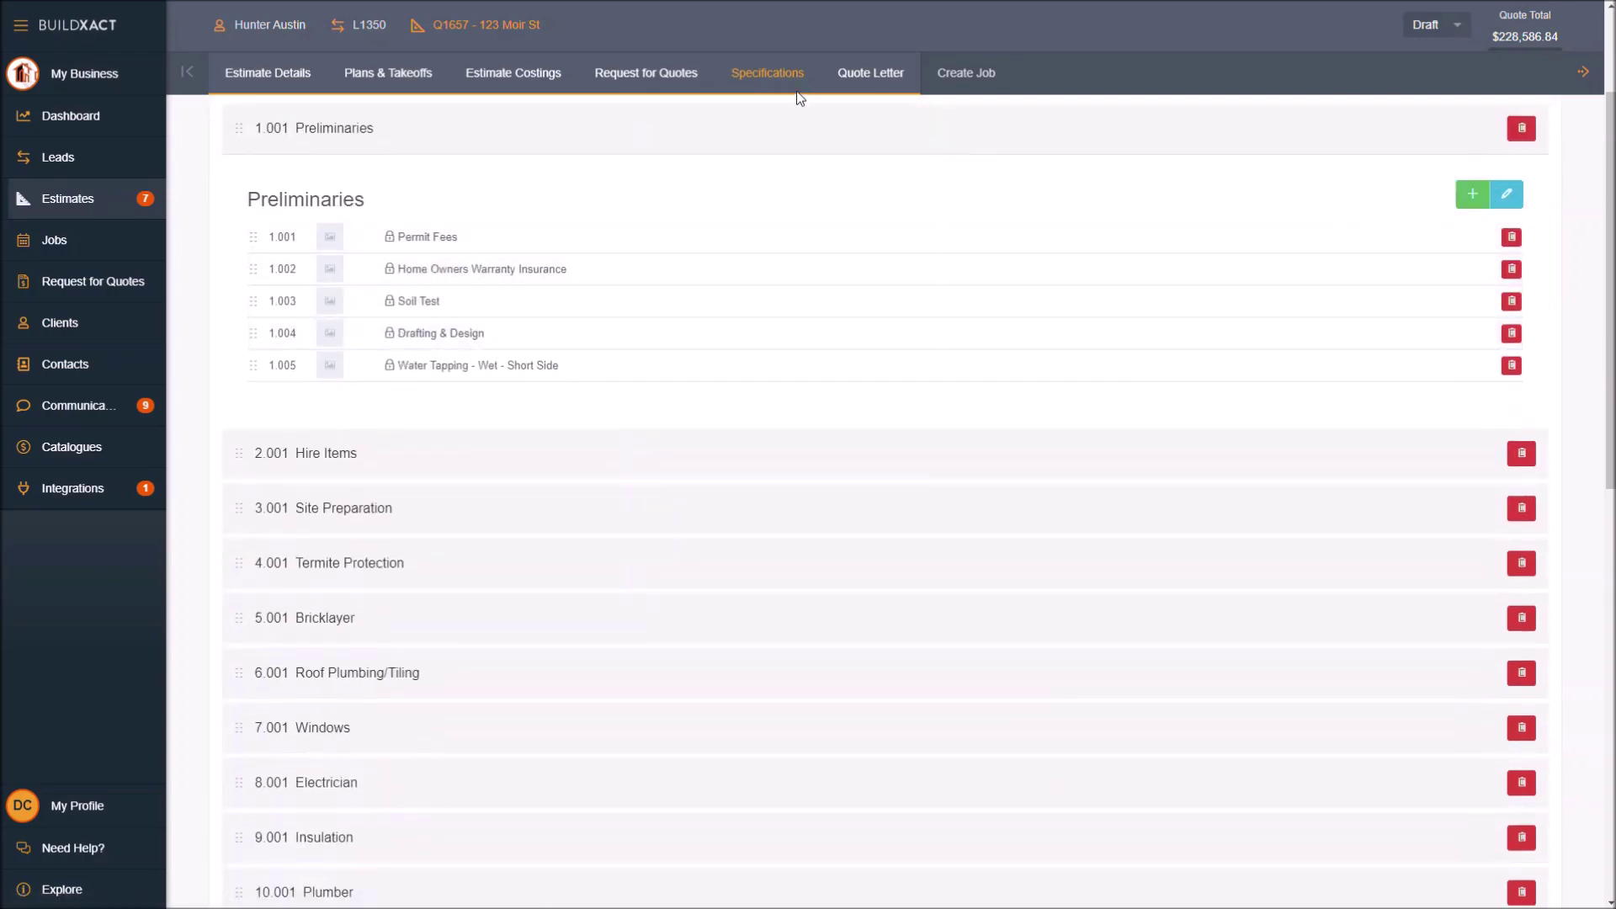
click(533, 80)
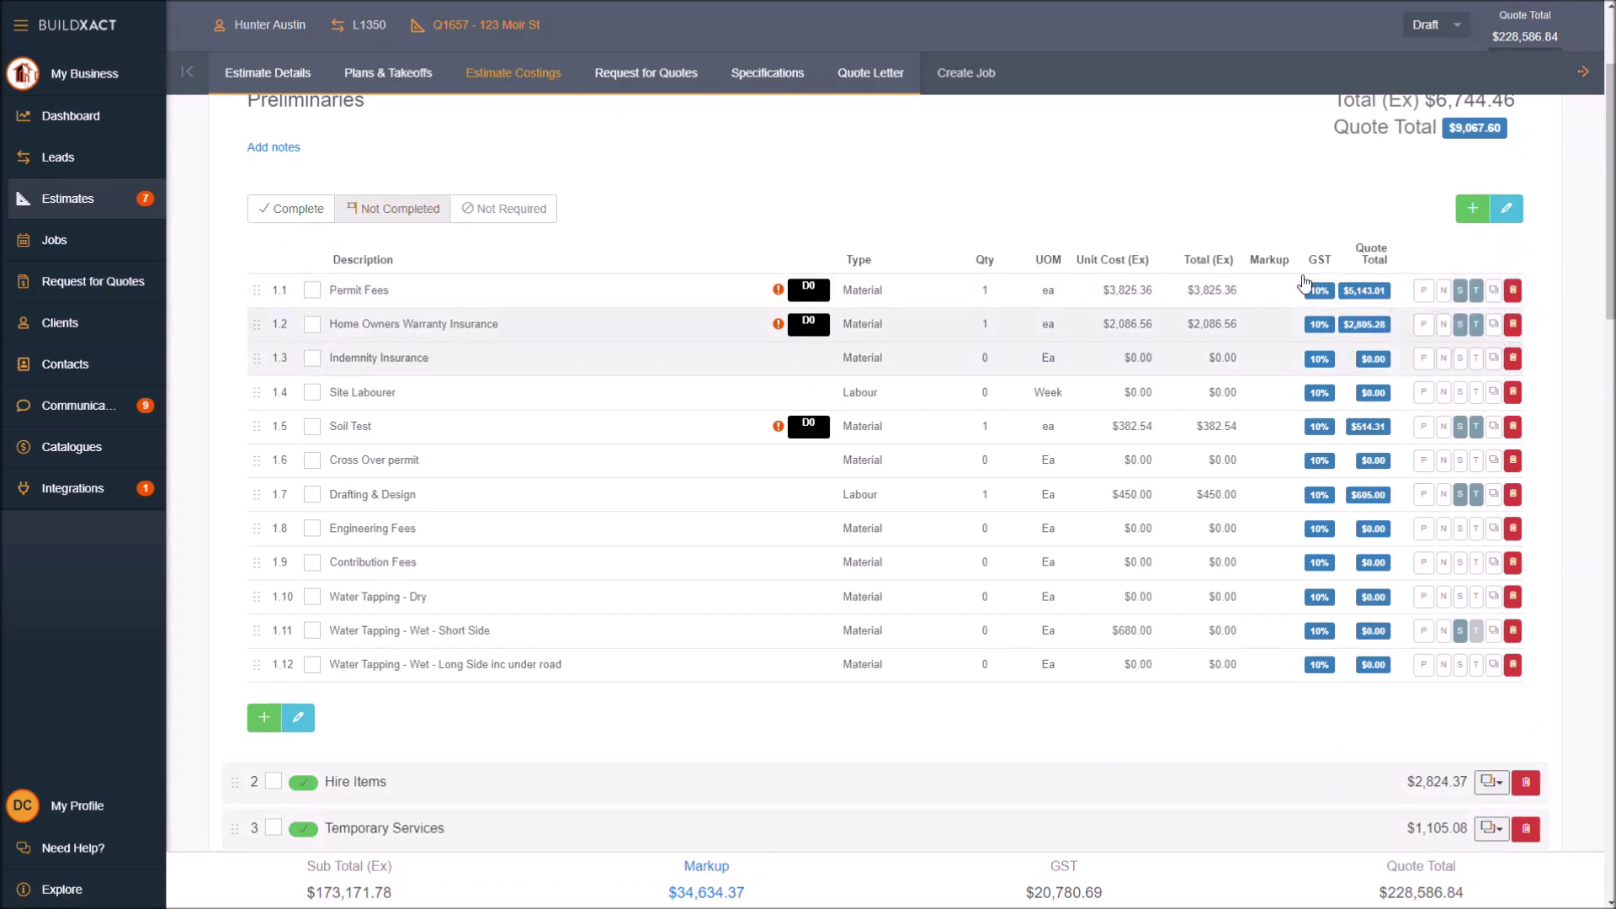
click(867, 74)
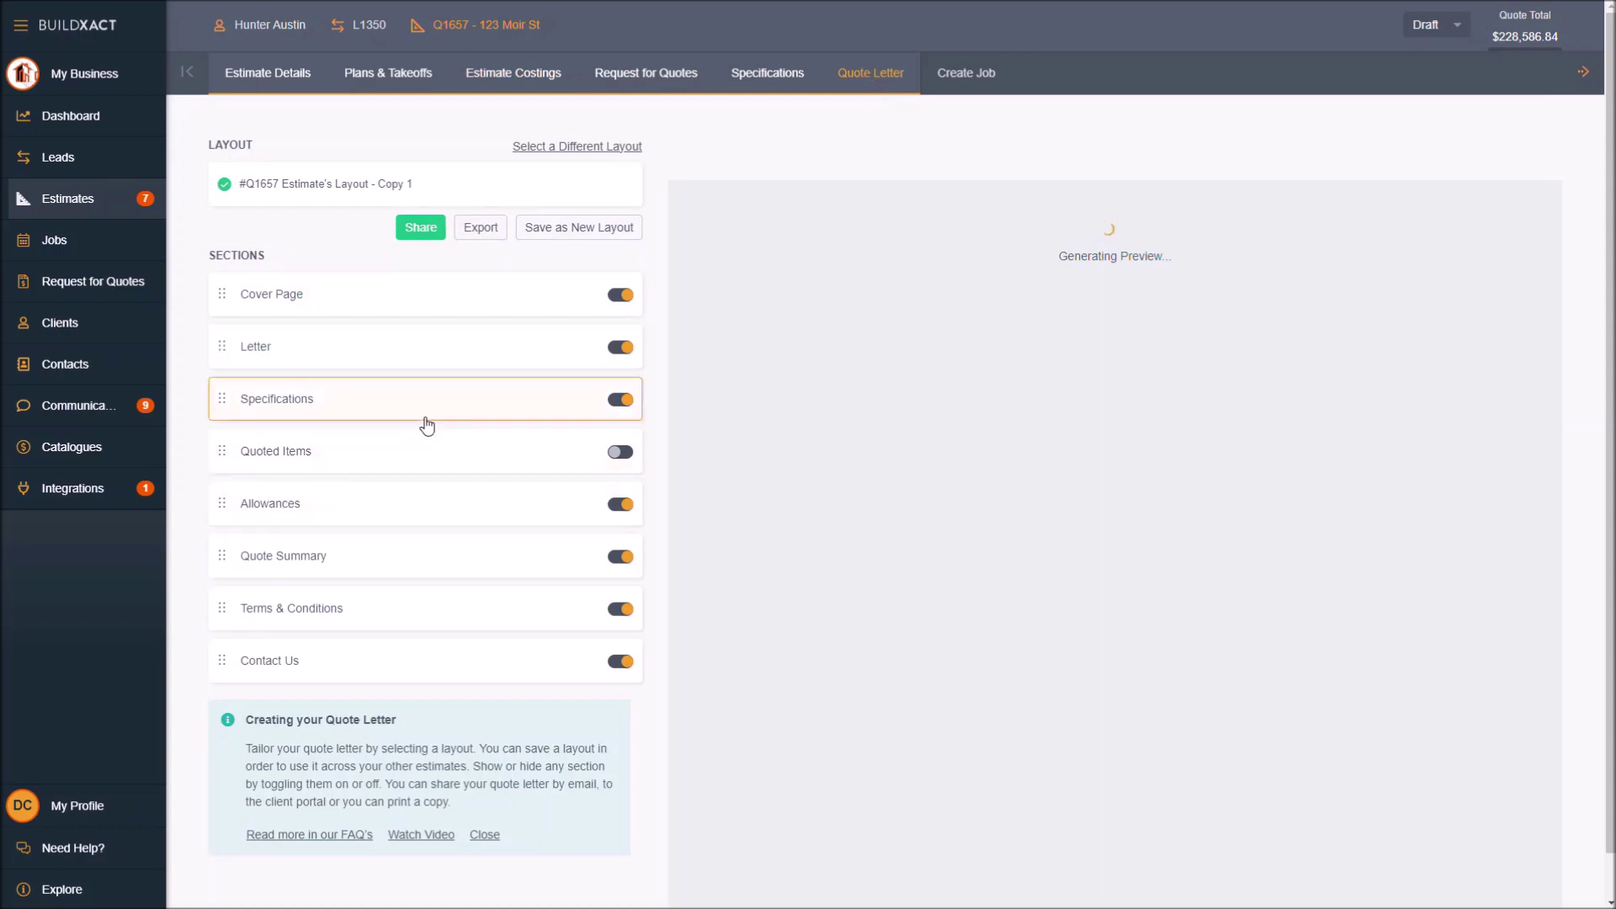
click(398, 409)
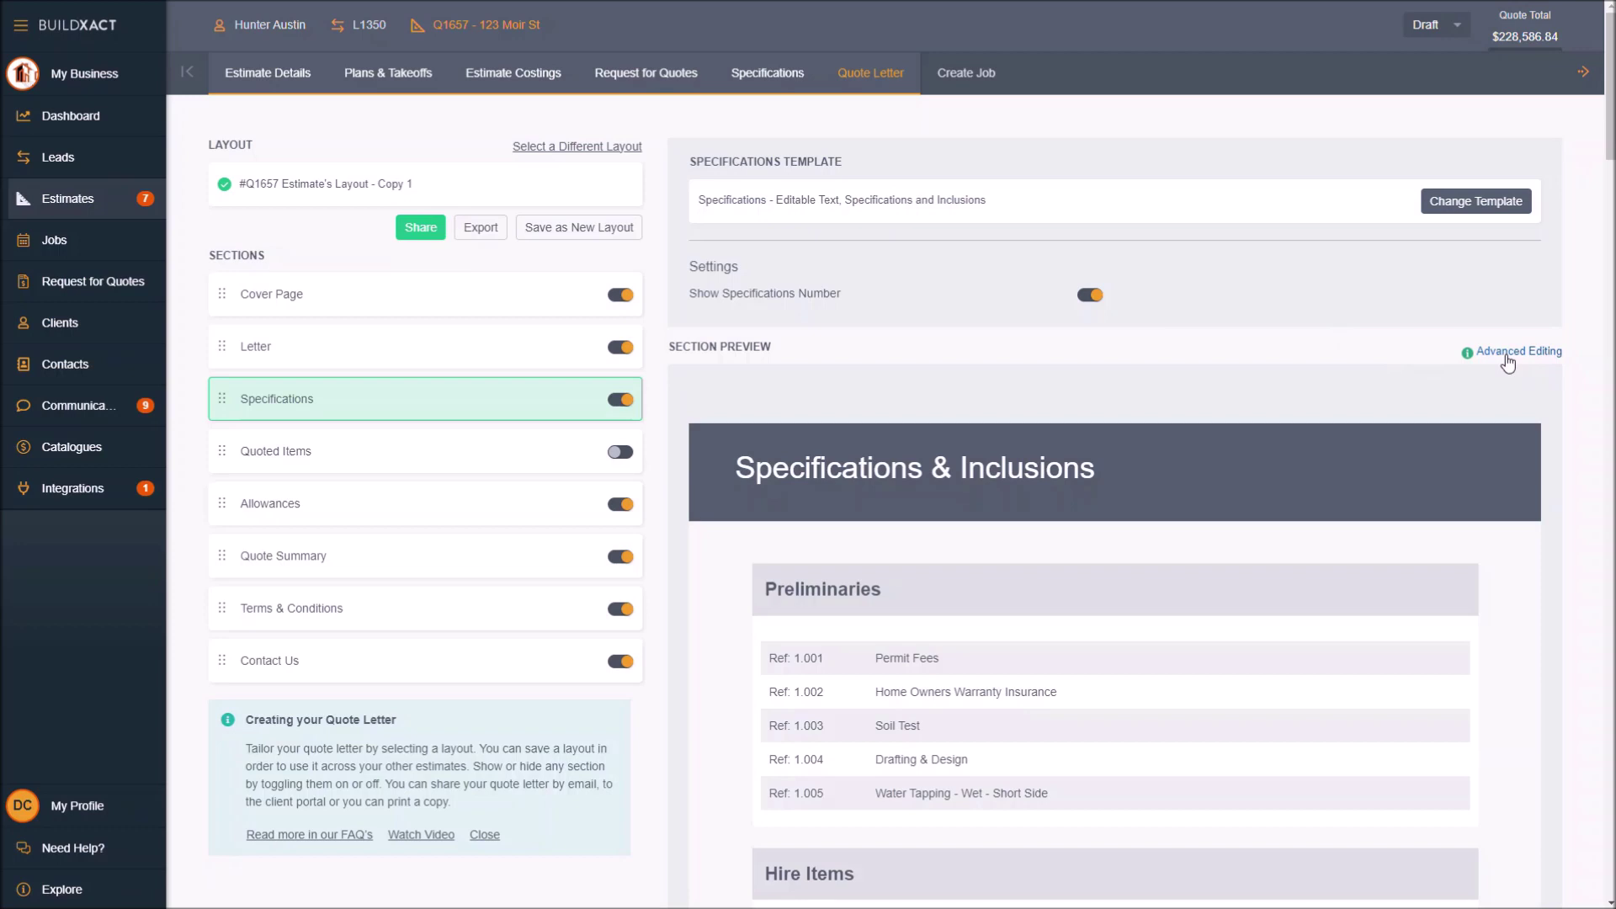
In Advanced Editing, shorten the heading to 'Inclusions' and adjust the header row's background colour
click(1507, 352)
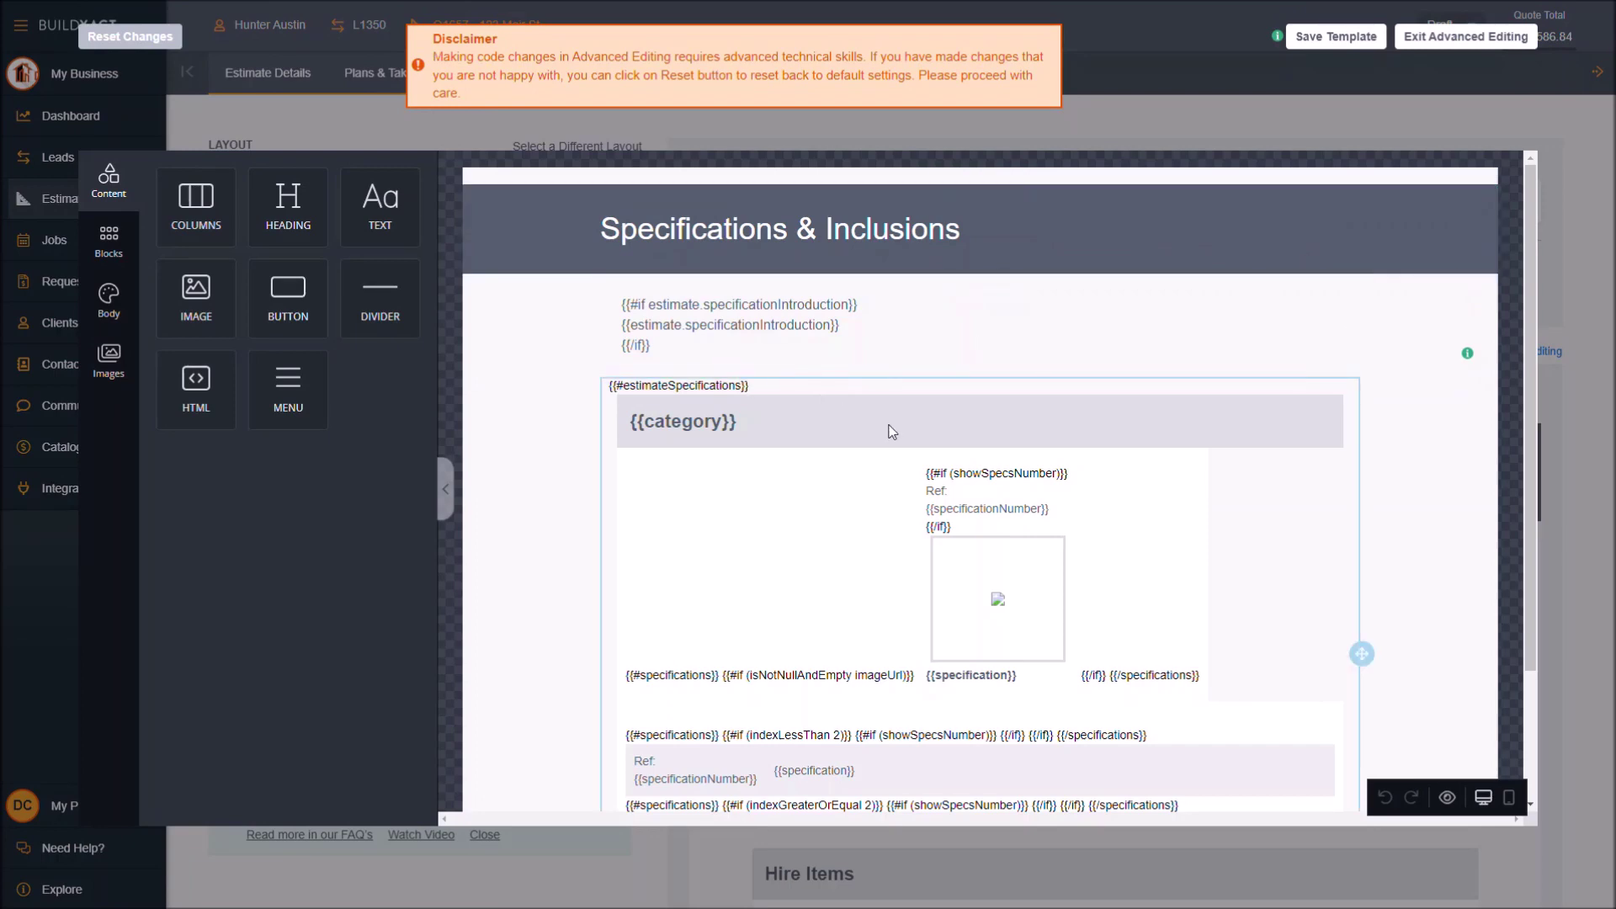
click(868, 229)
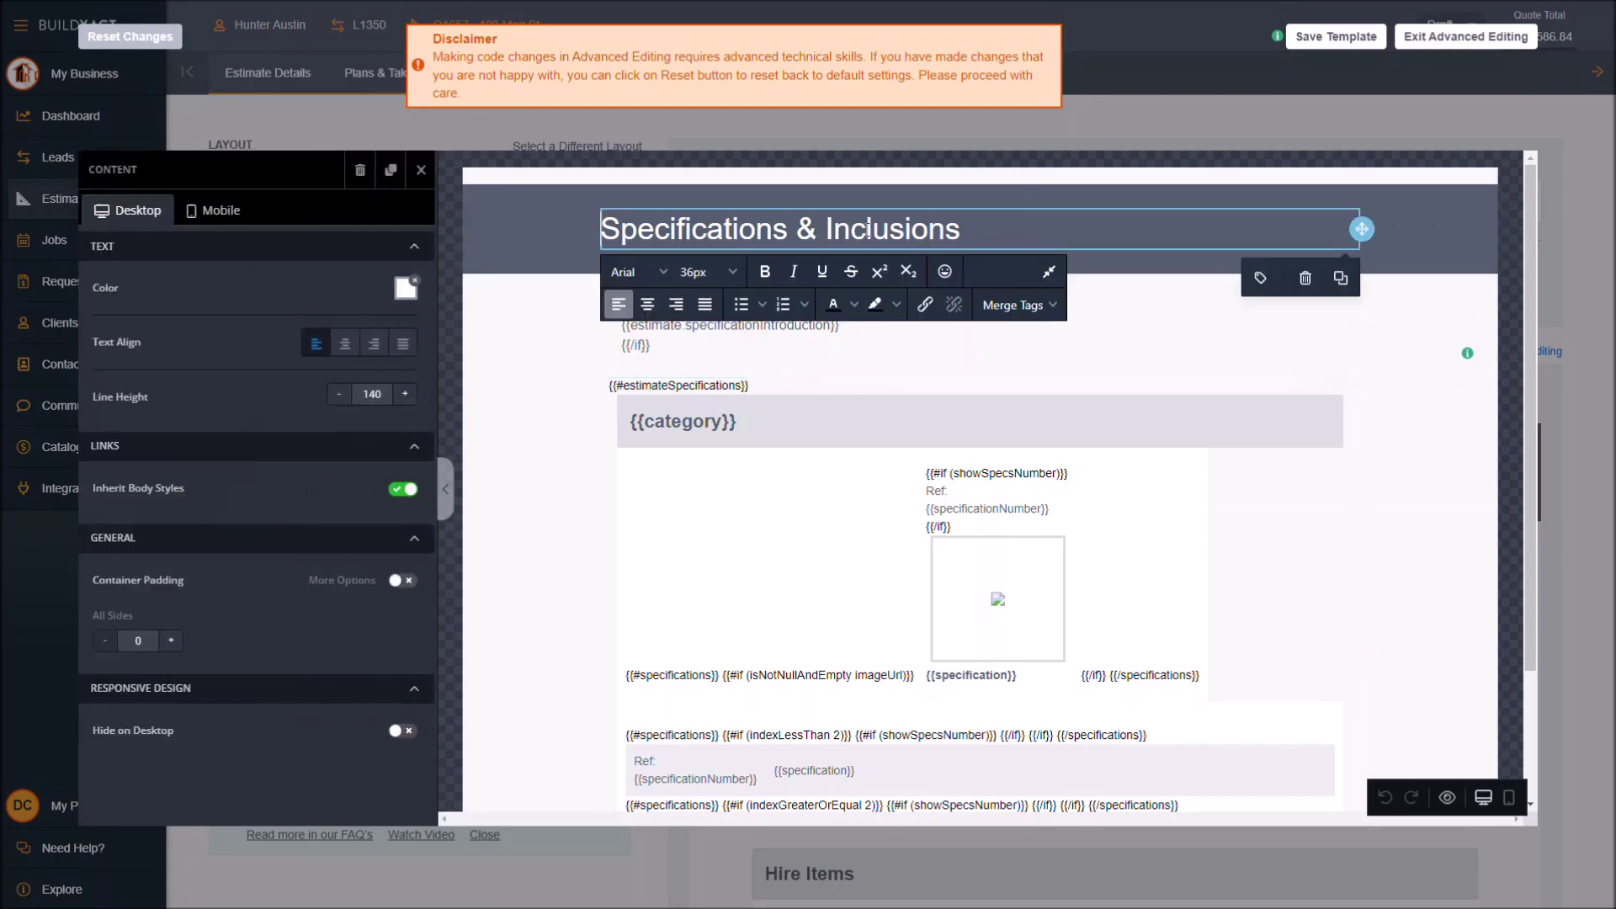
double_click(727, 228)
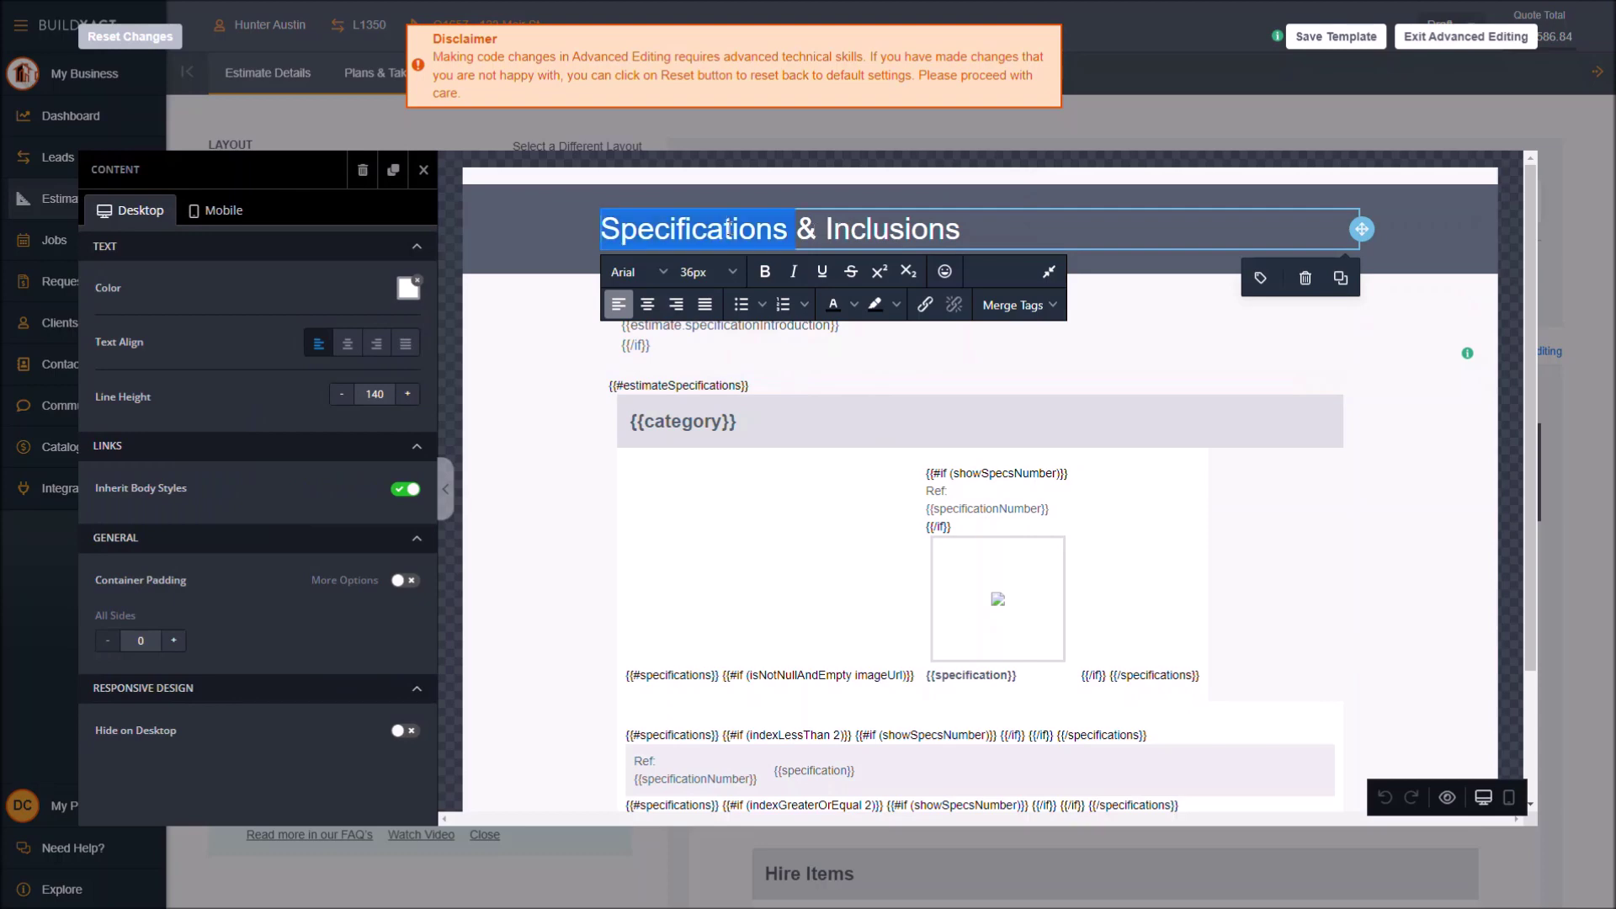
key(Delete)
key(Delete)
key(Delete)
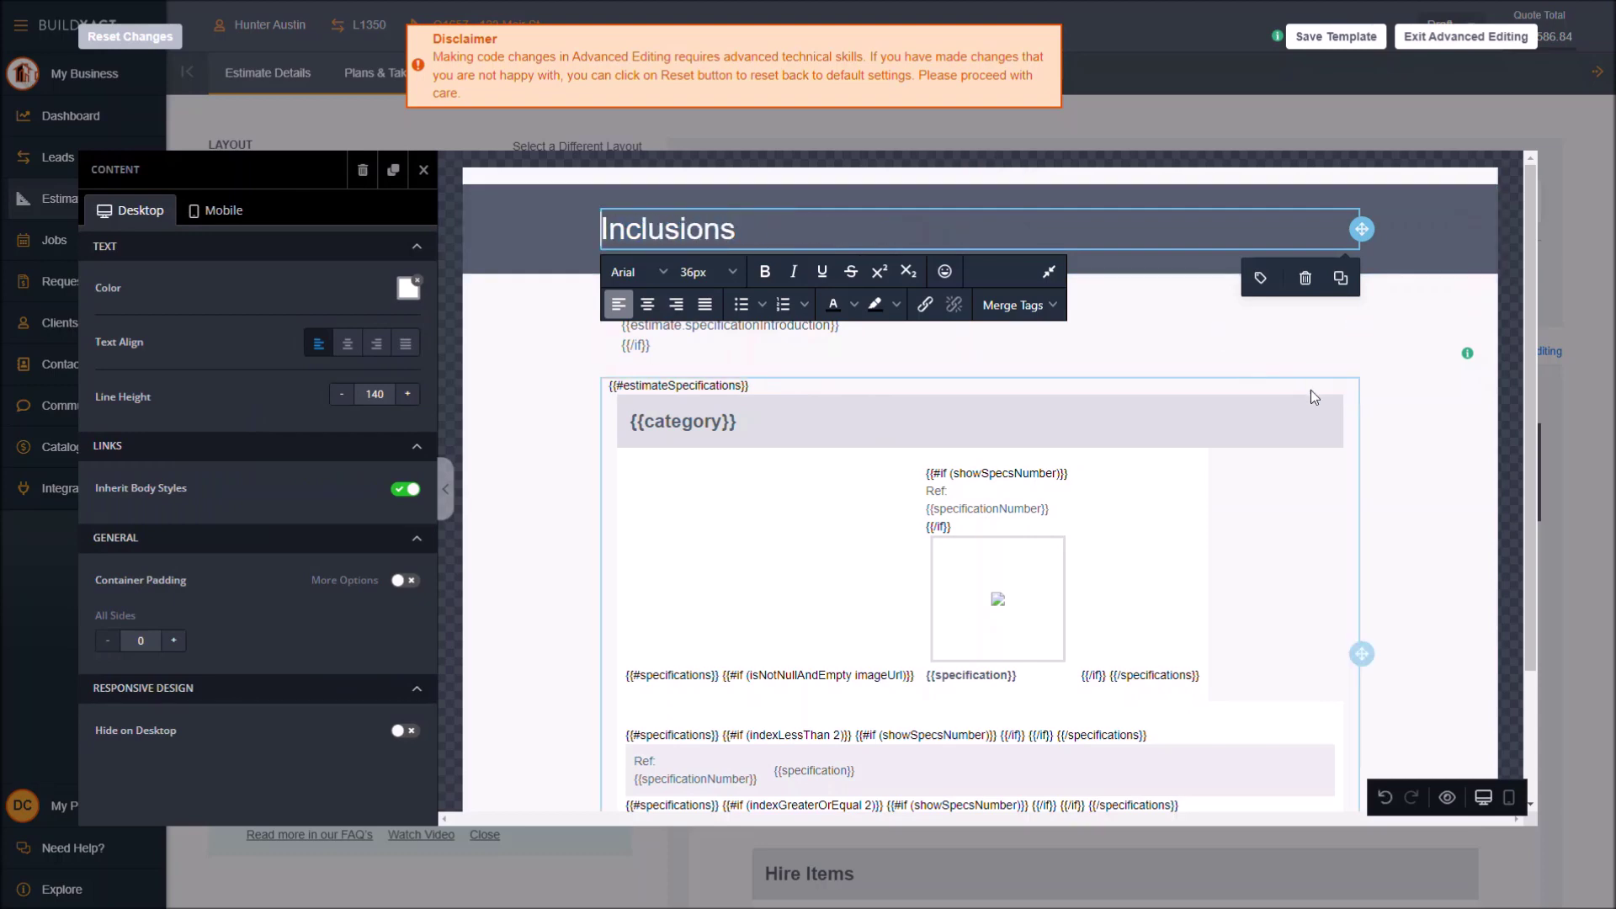
click(1420, 254)
scroll(328, 665, down, 4)
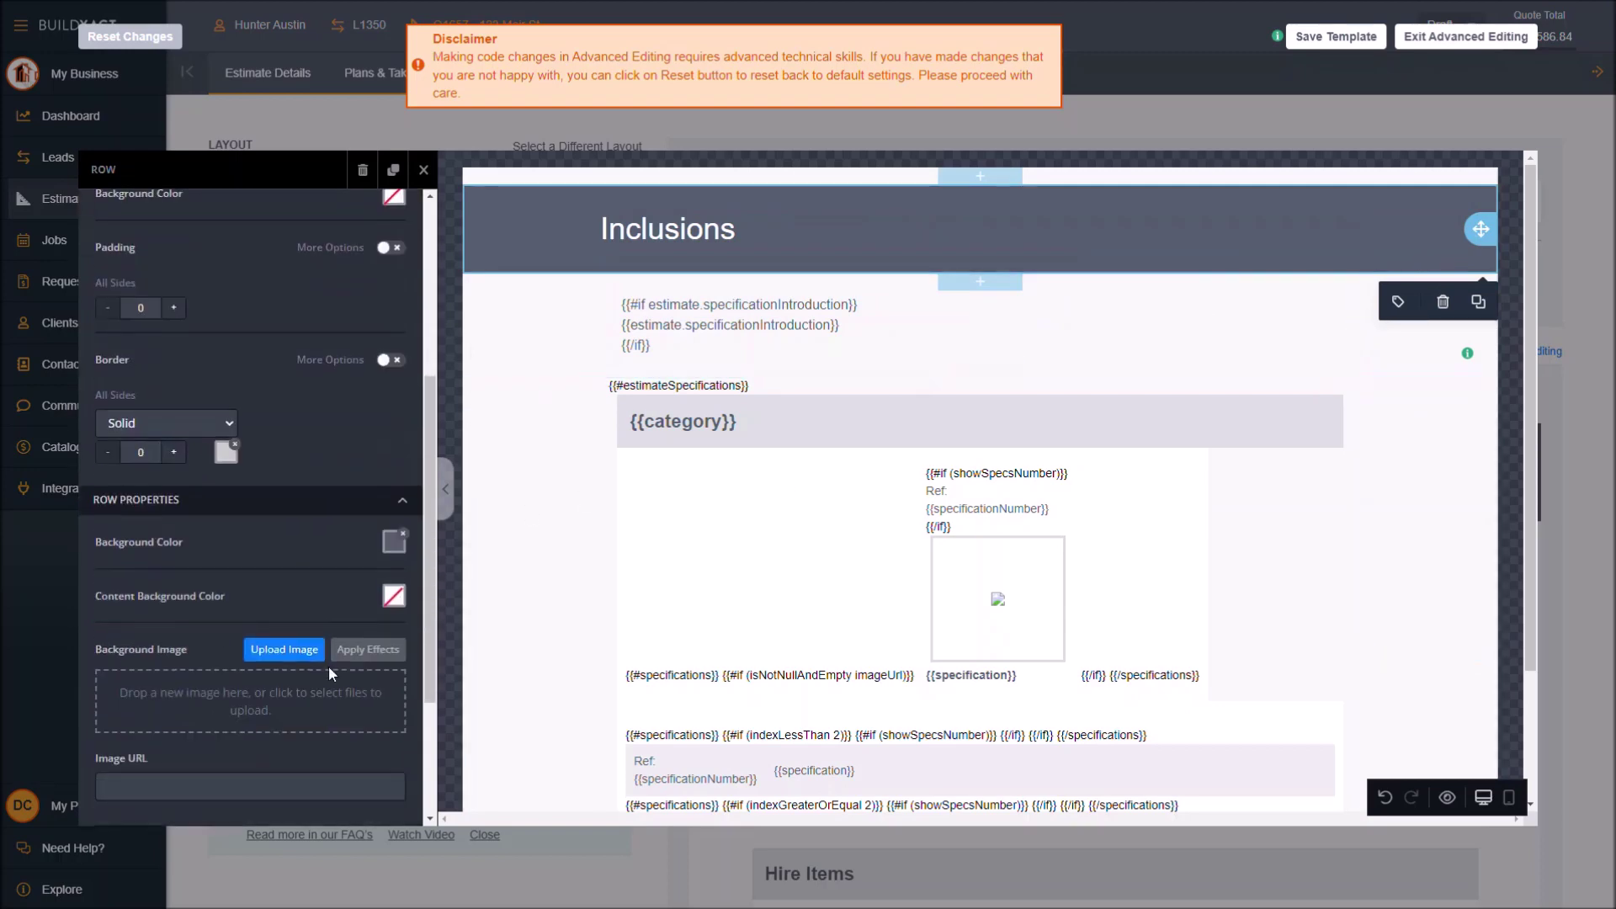
click(394, 543)
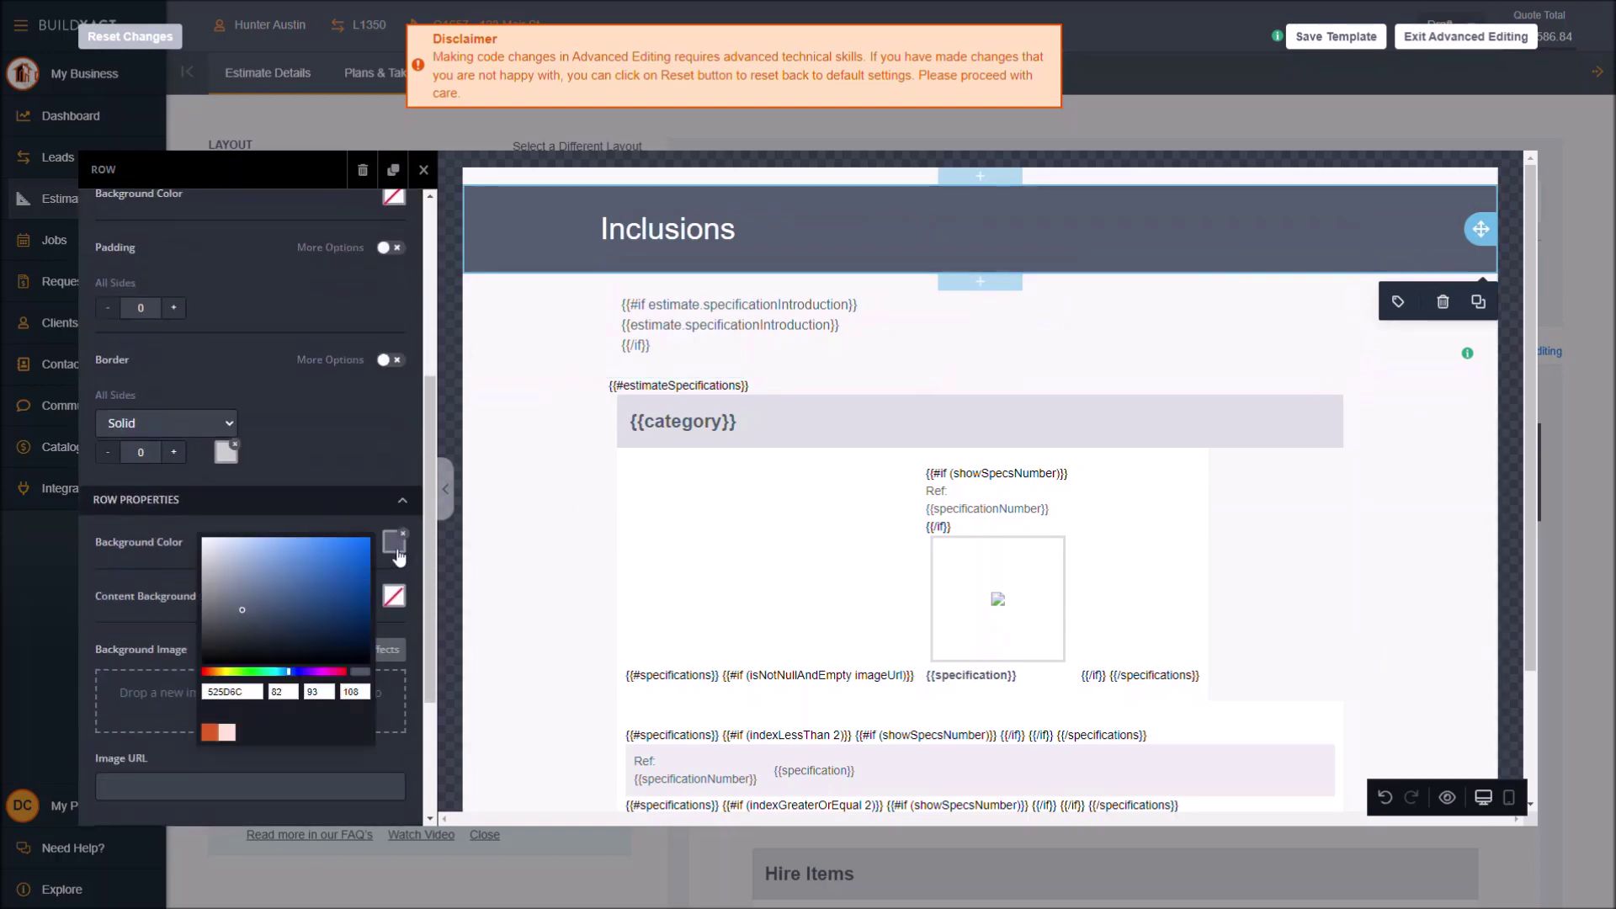
click(1432, 470)
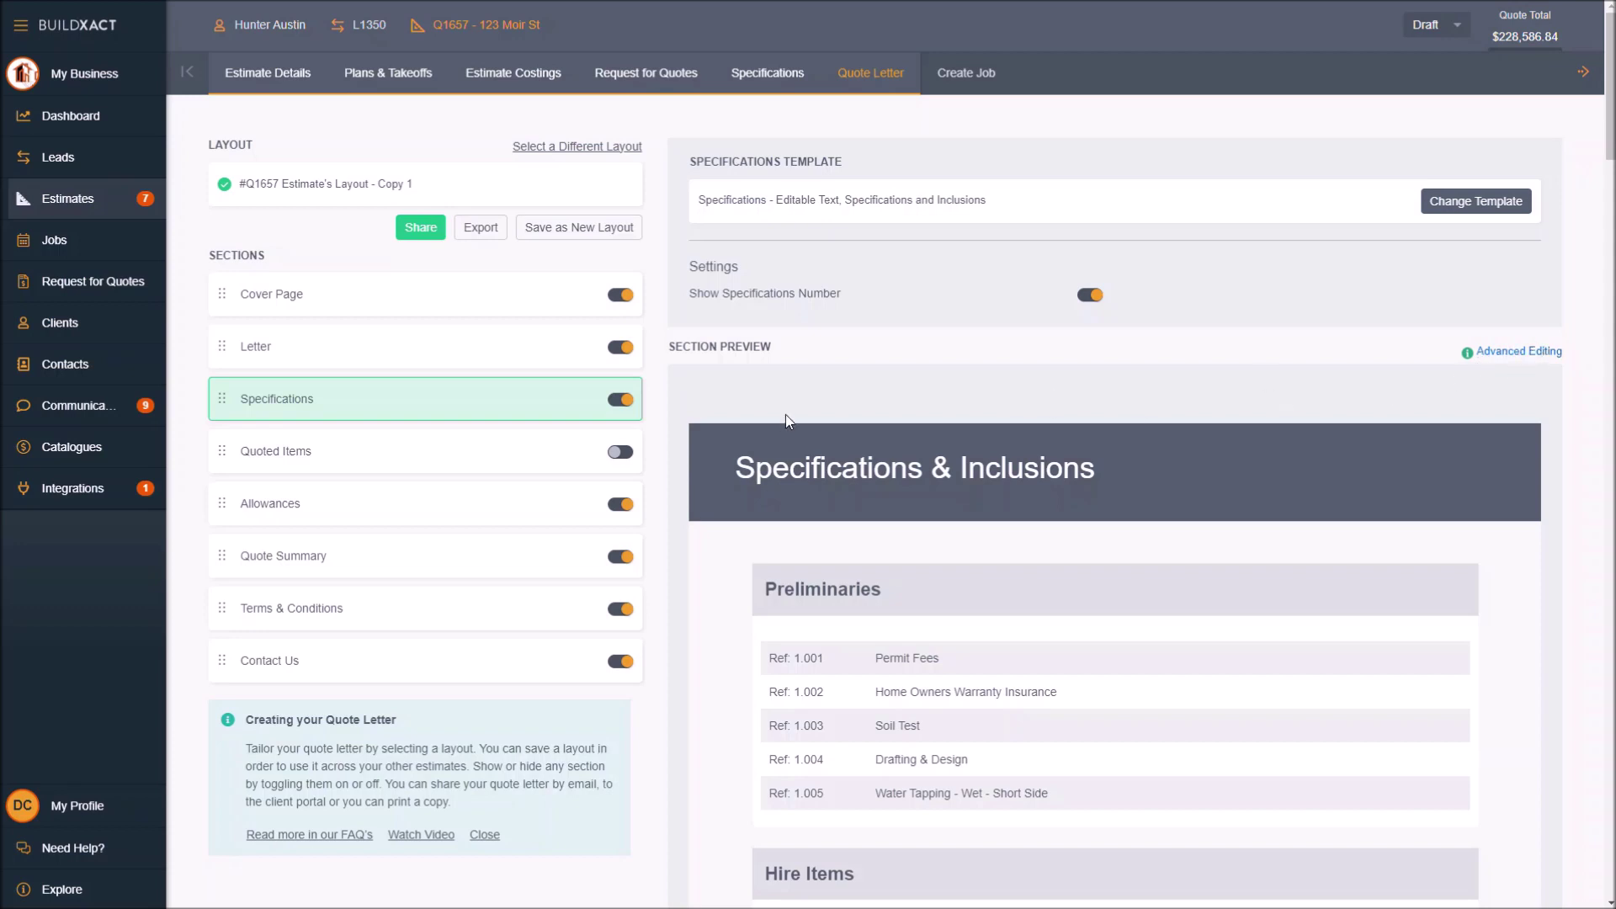
Tick Include GST, quoted items per category, quantities, unit measures and unit costs for Quoted Items
click(559, 445)
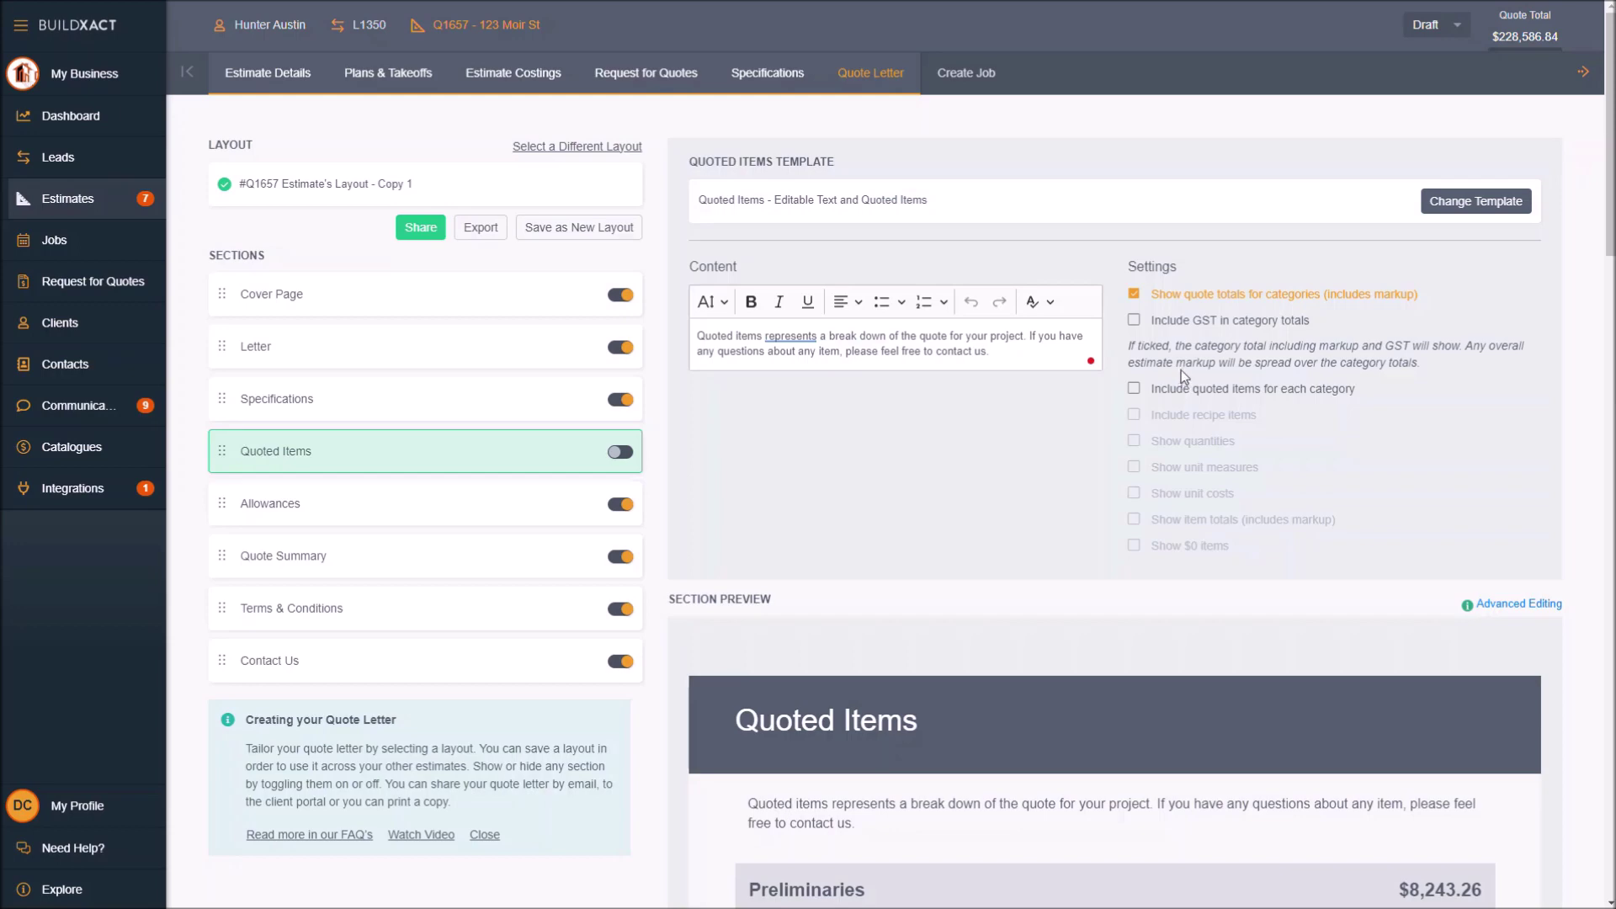
scroll(1197, 414, down, 3)
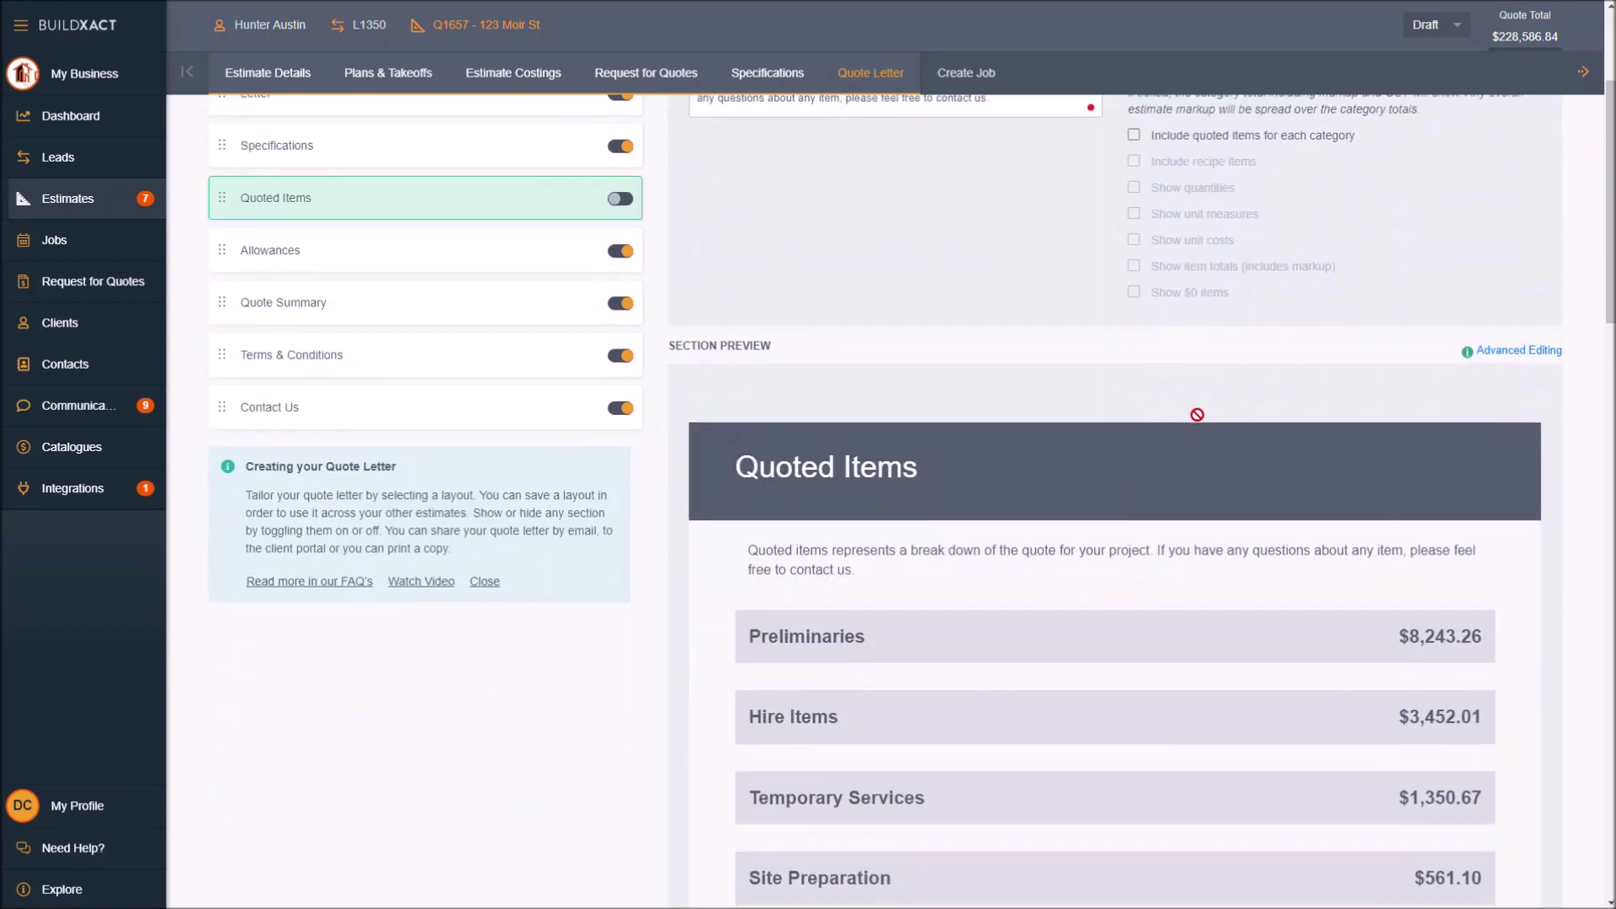
scroll(1198, 415, up, 3)
click(1134, 322)
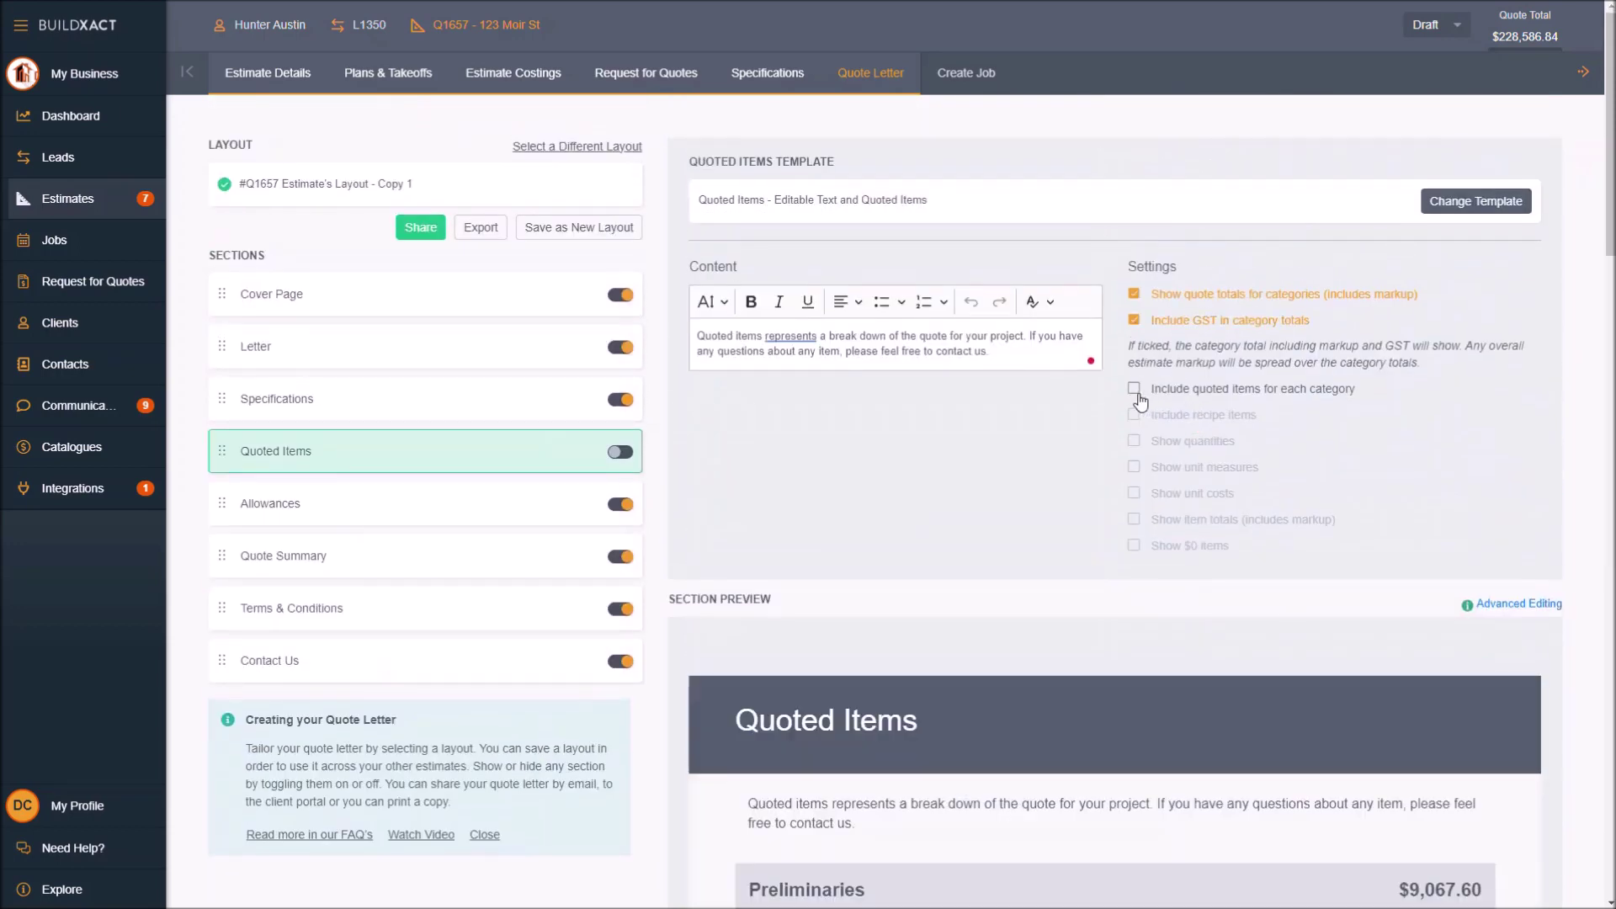
click(1134, 389)
click(1134, 494)
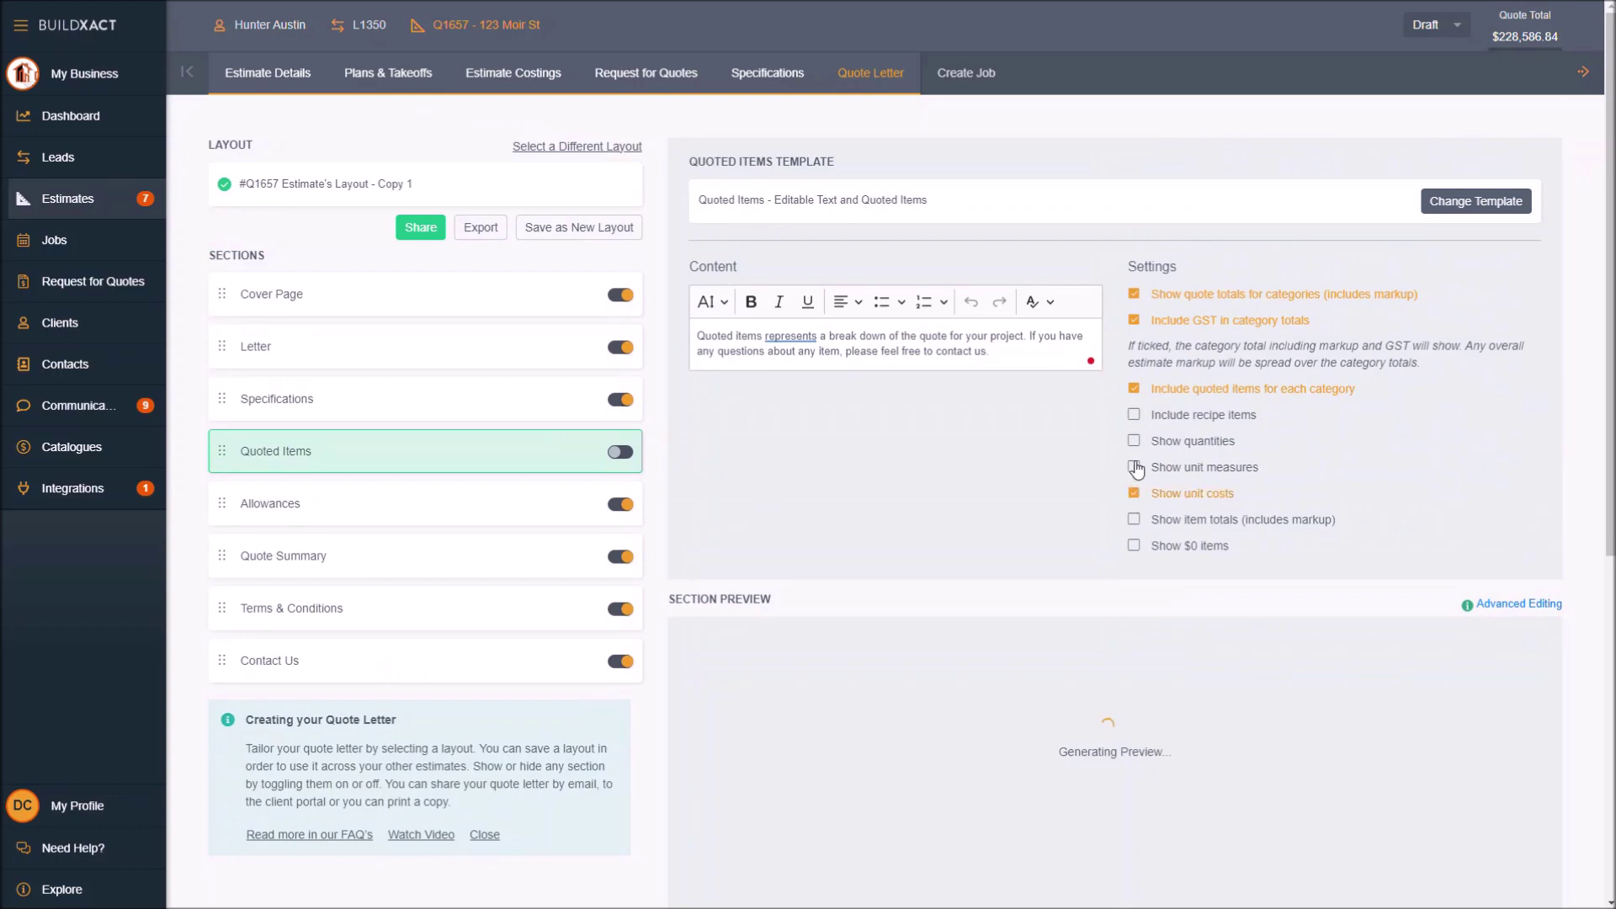
click(1134, 441)
click(1134, 467)
scroll(1307, 499, down, 4)
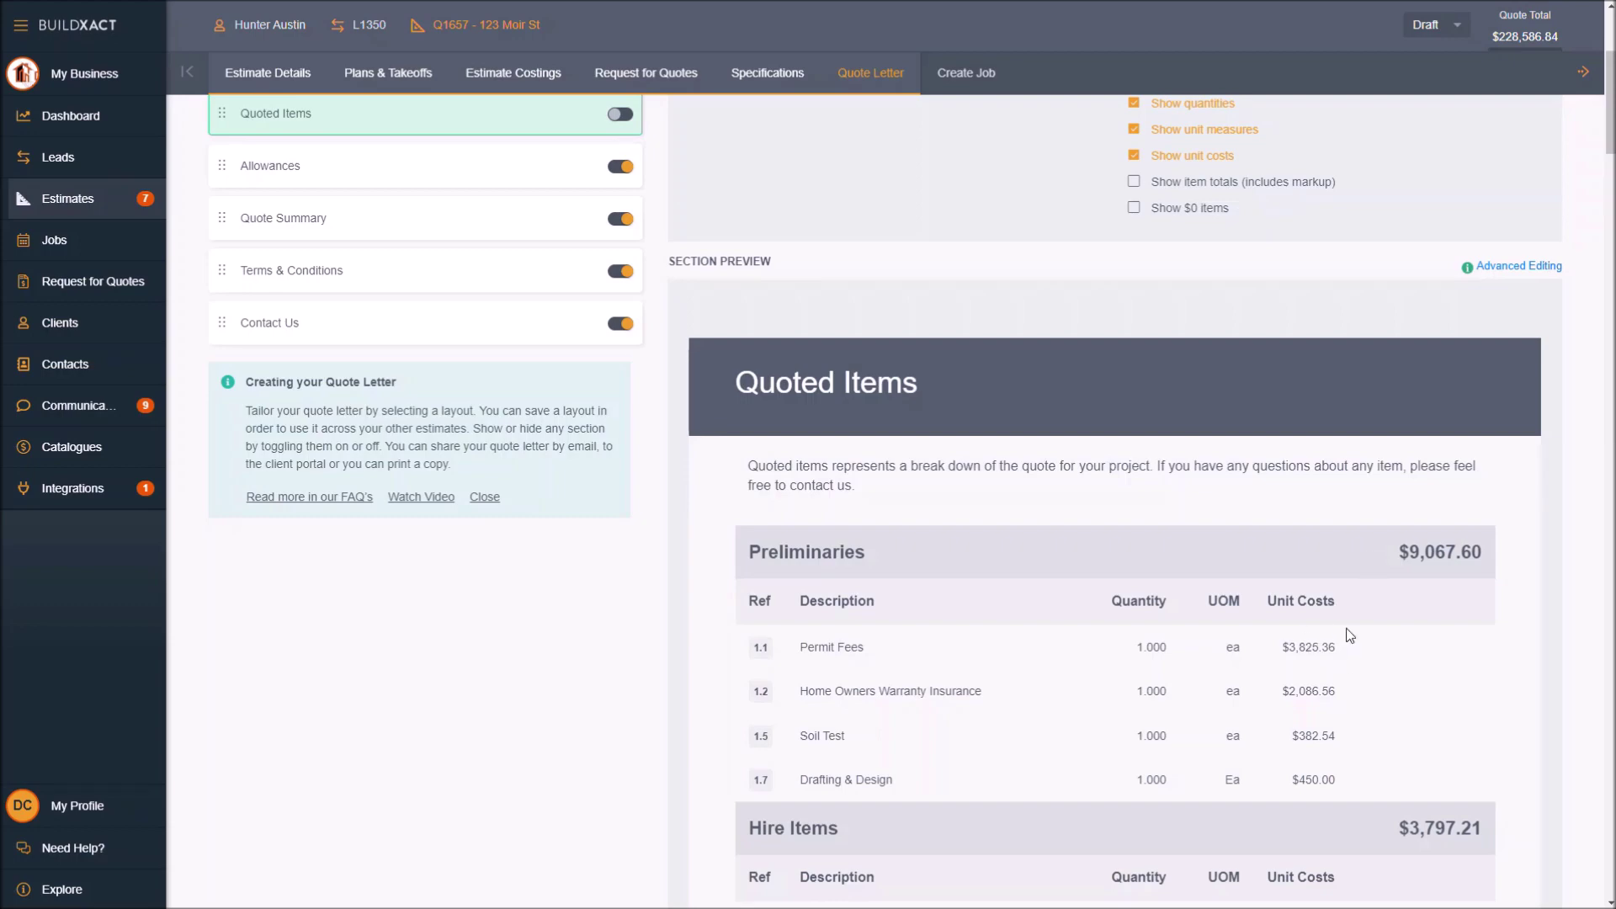
scroll(1199, 415, up, 3)
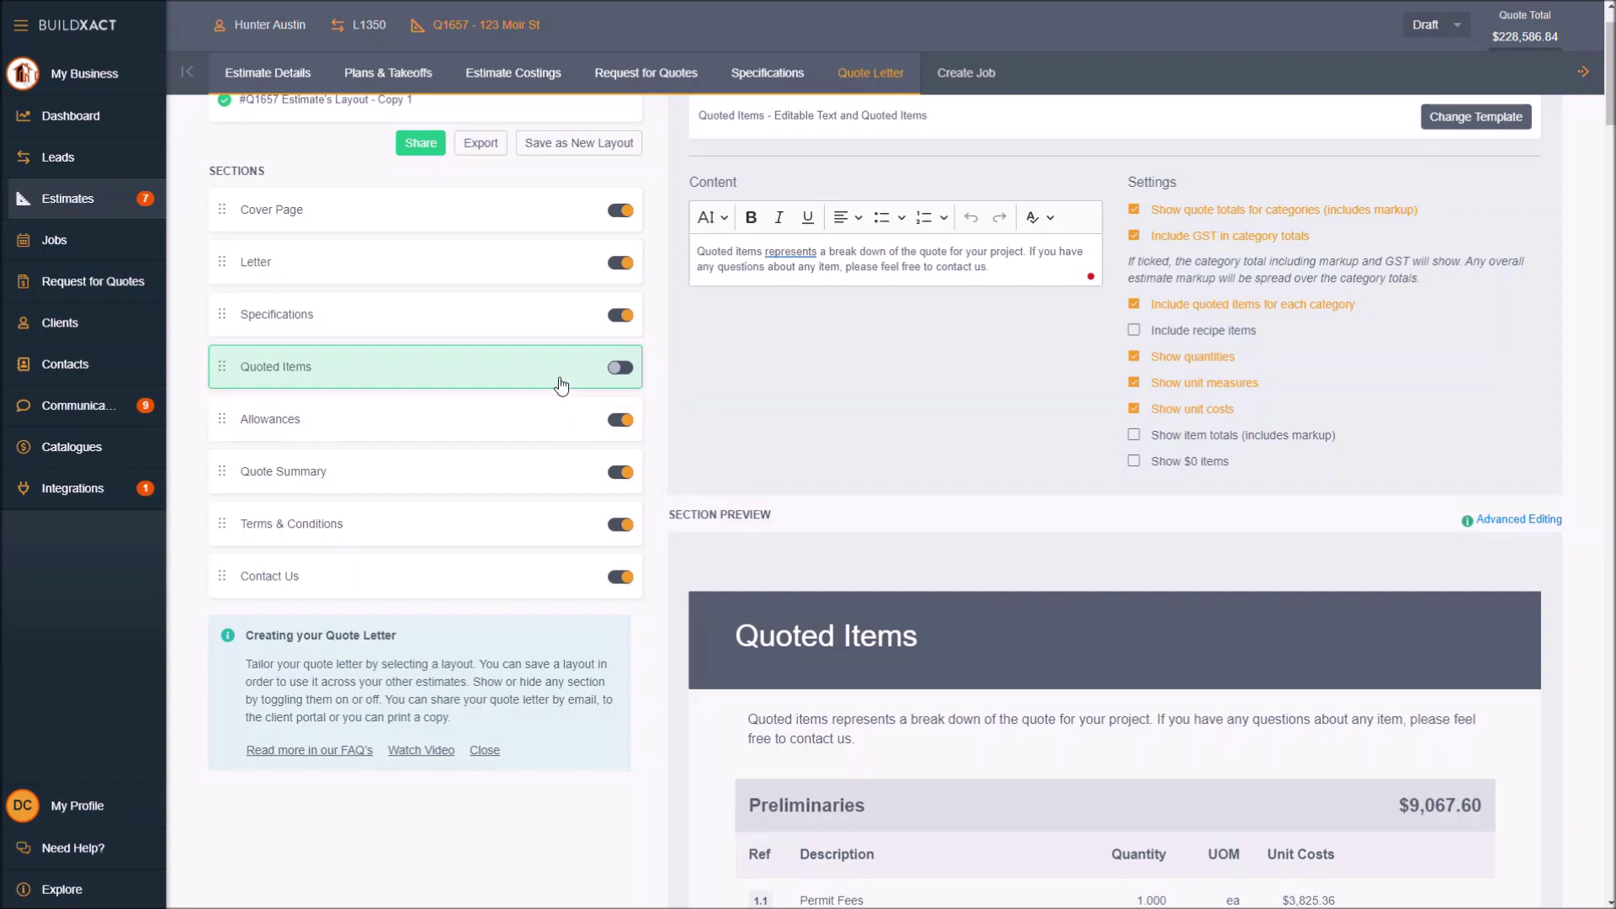
Check the Allowances preview's Bricklayer amount of $9,625.22 incl. GST, then view Quote Summary
click(547, 418)
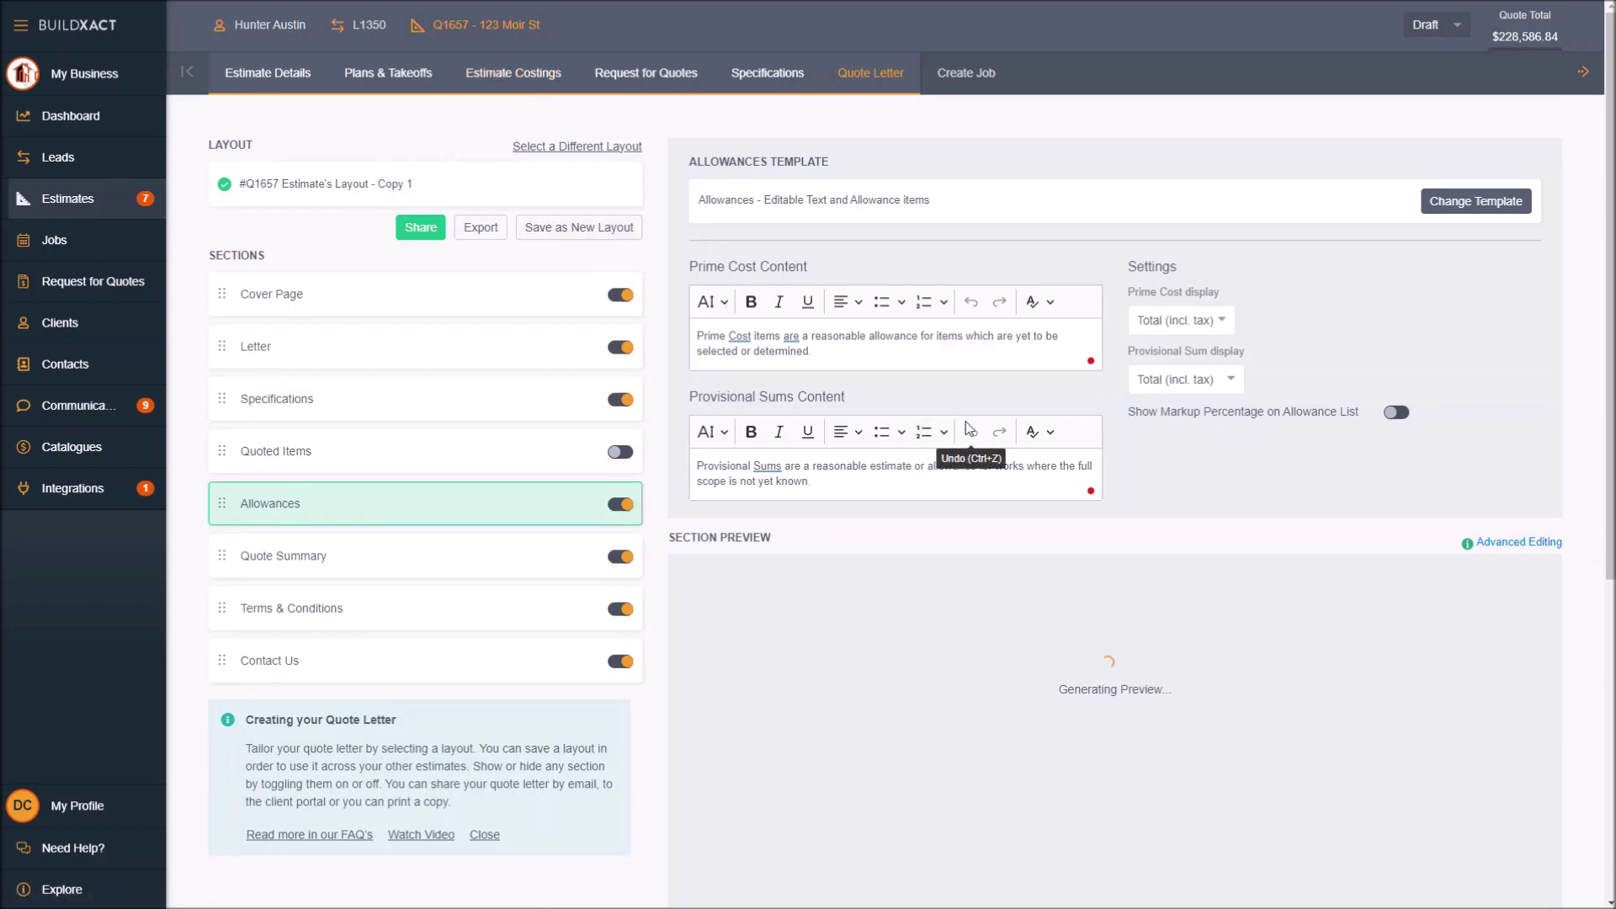
scroll(1292, 627, down, 3)
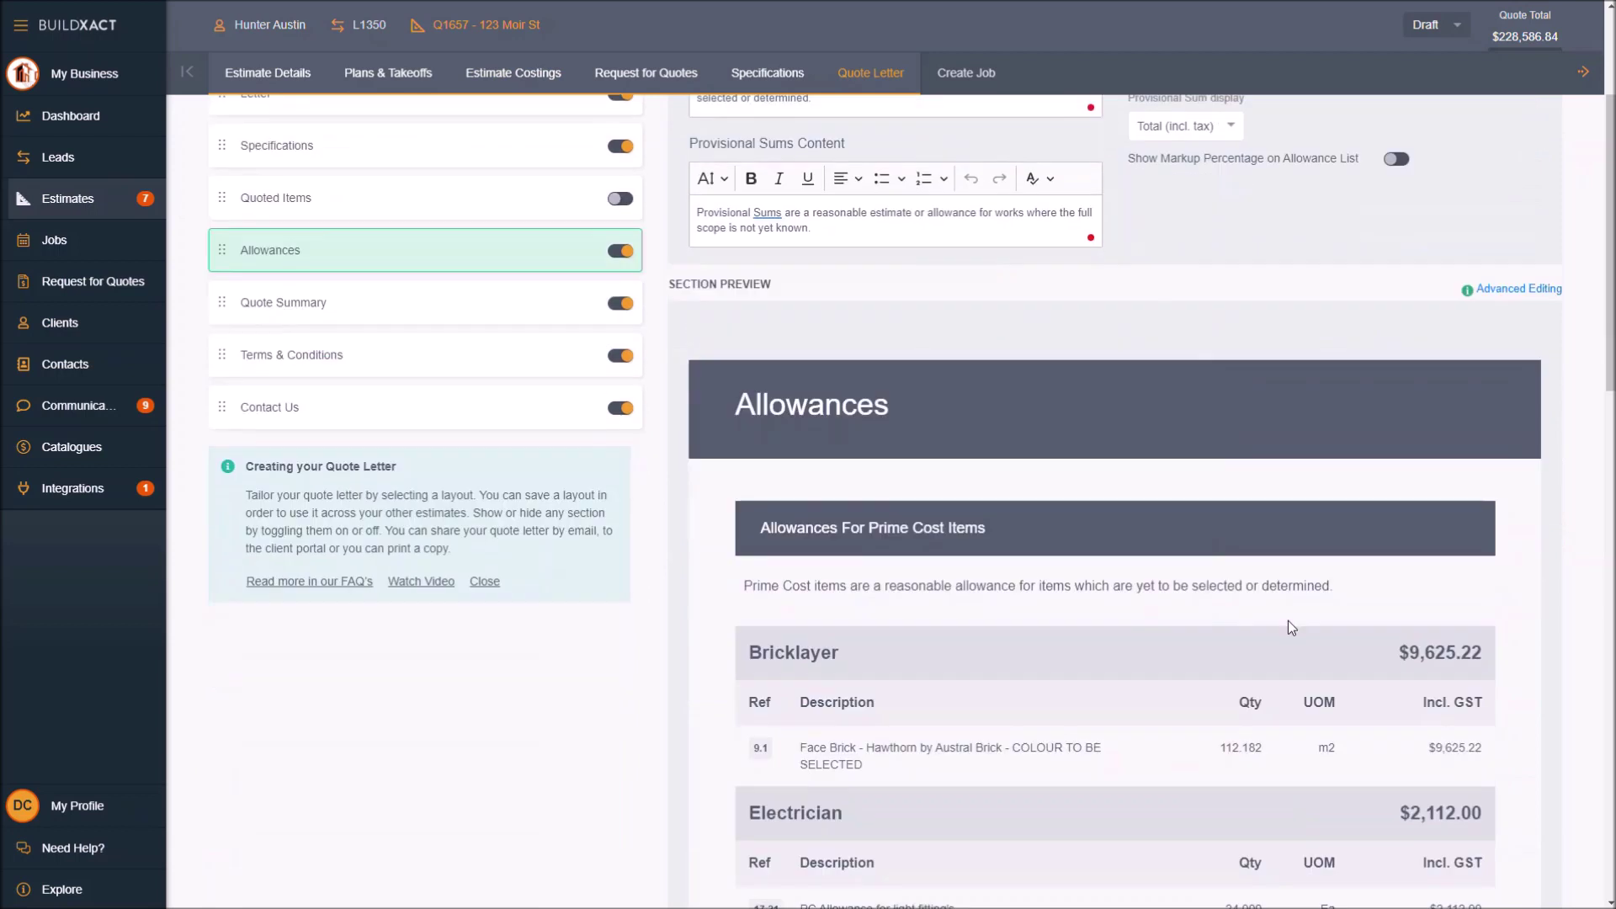
drag(1428, 748, 1491, 757)
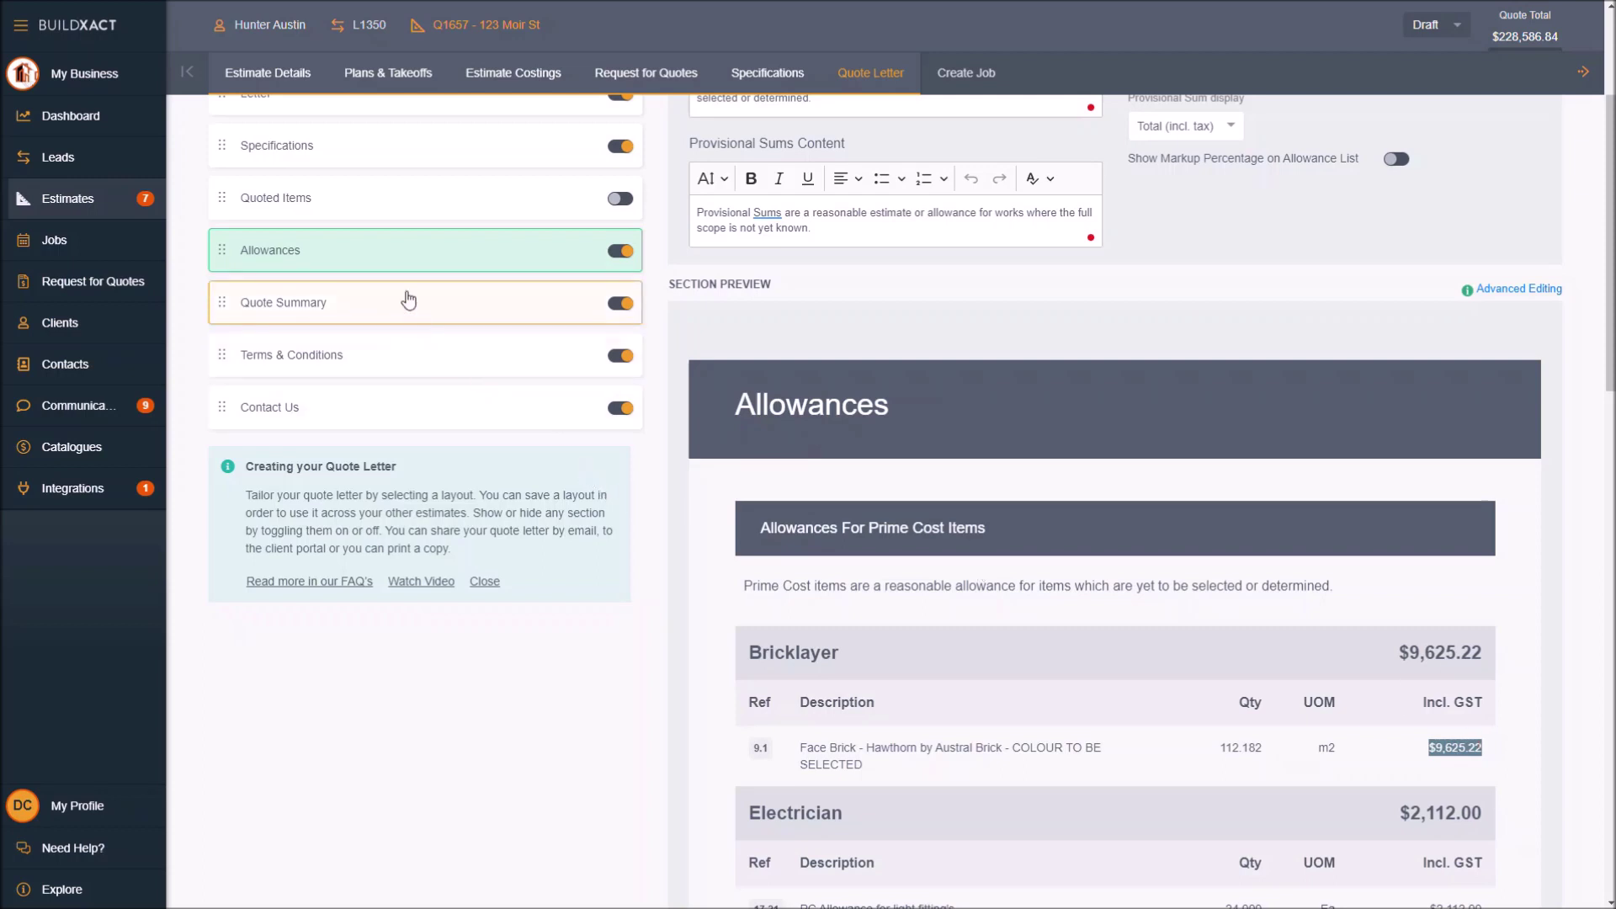
click(409, 301)
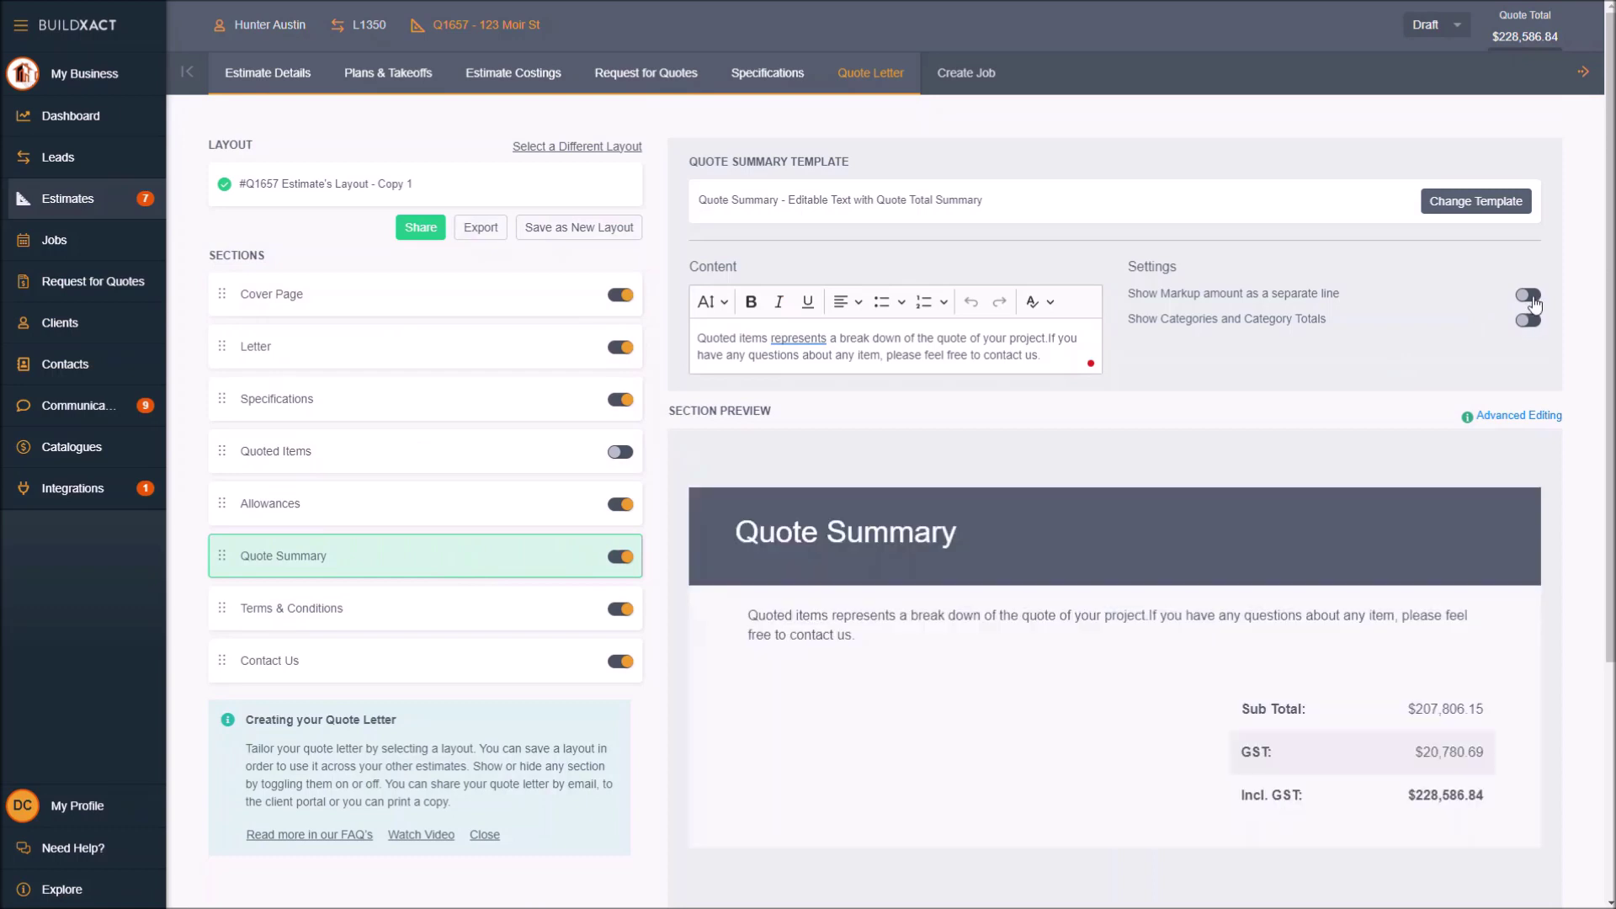
click(519, 612)
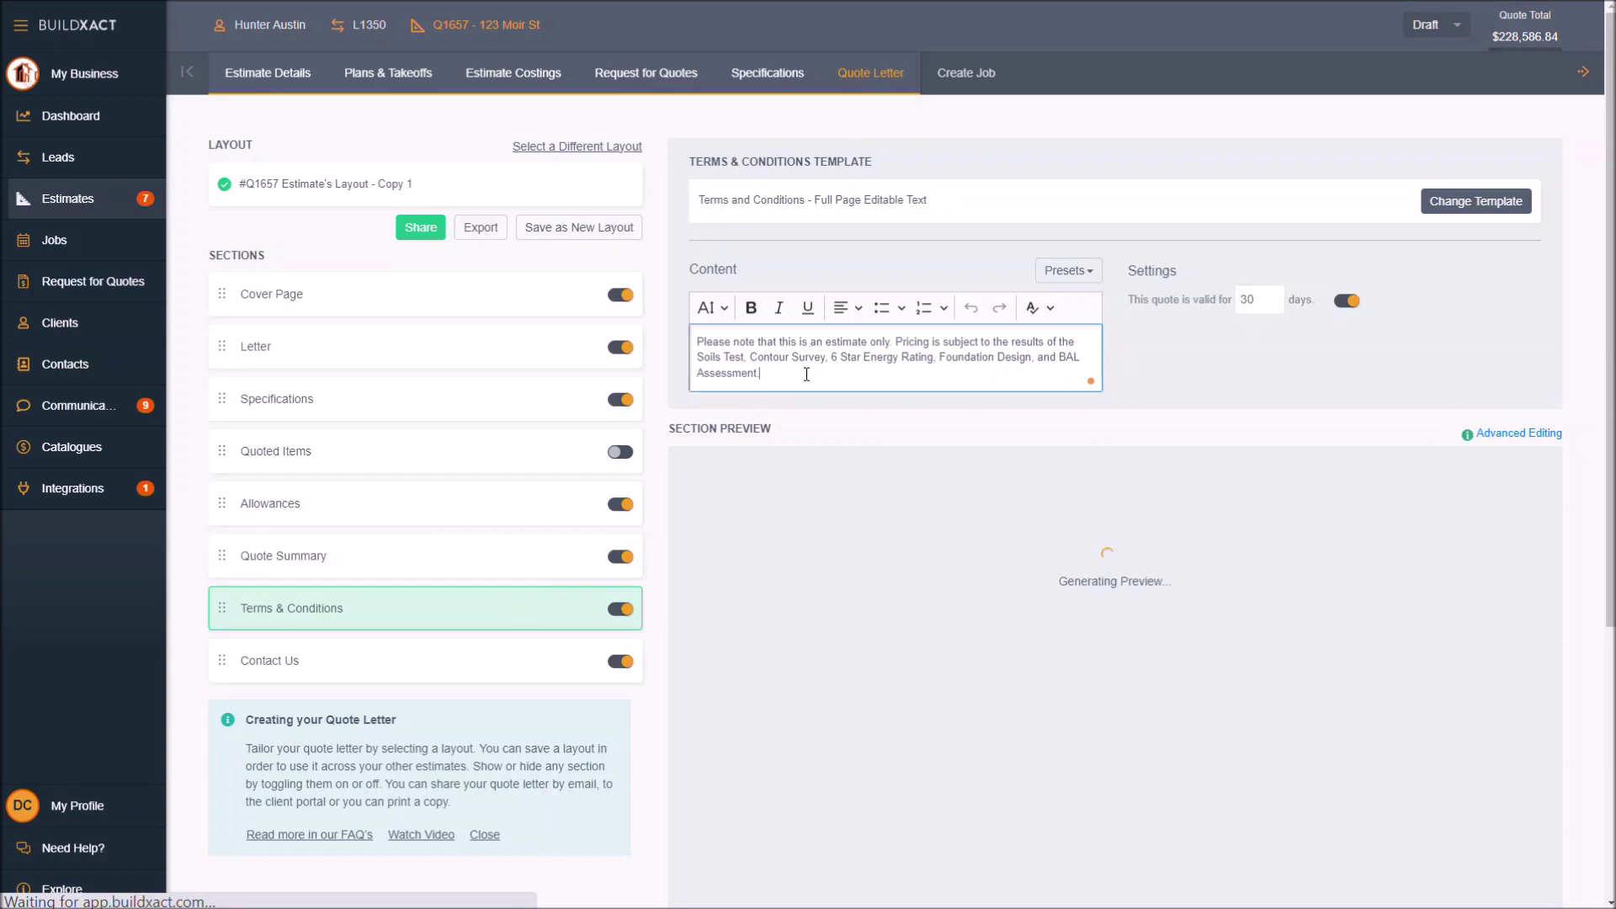
Save the Terms & Conditions estimate disclaimer paragraph as a preset
triple_click(810, 377)
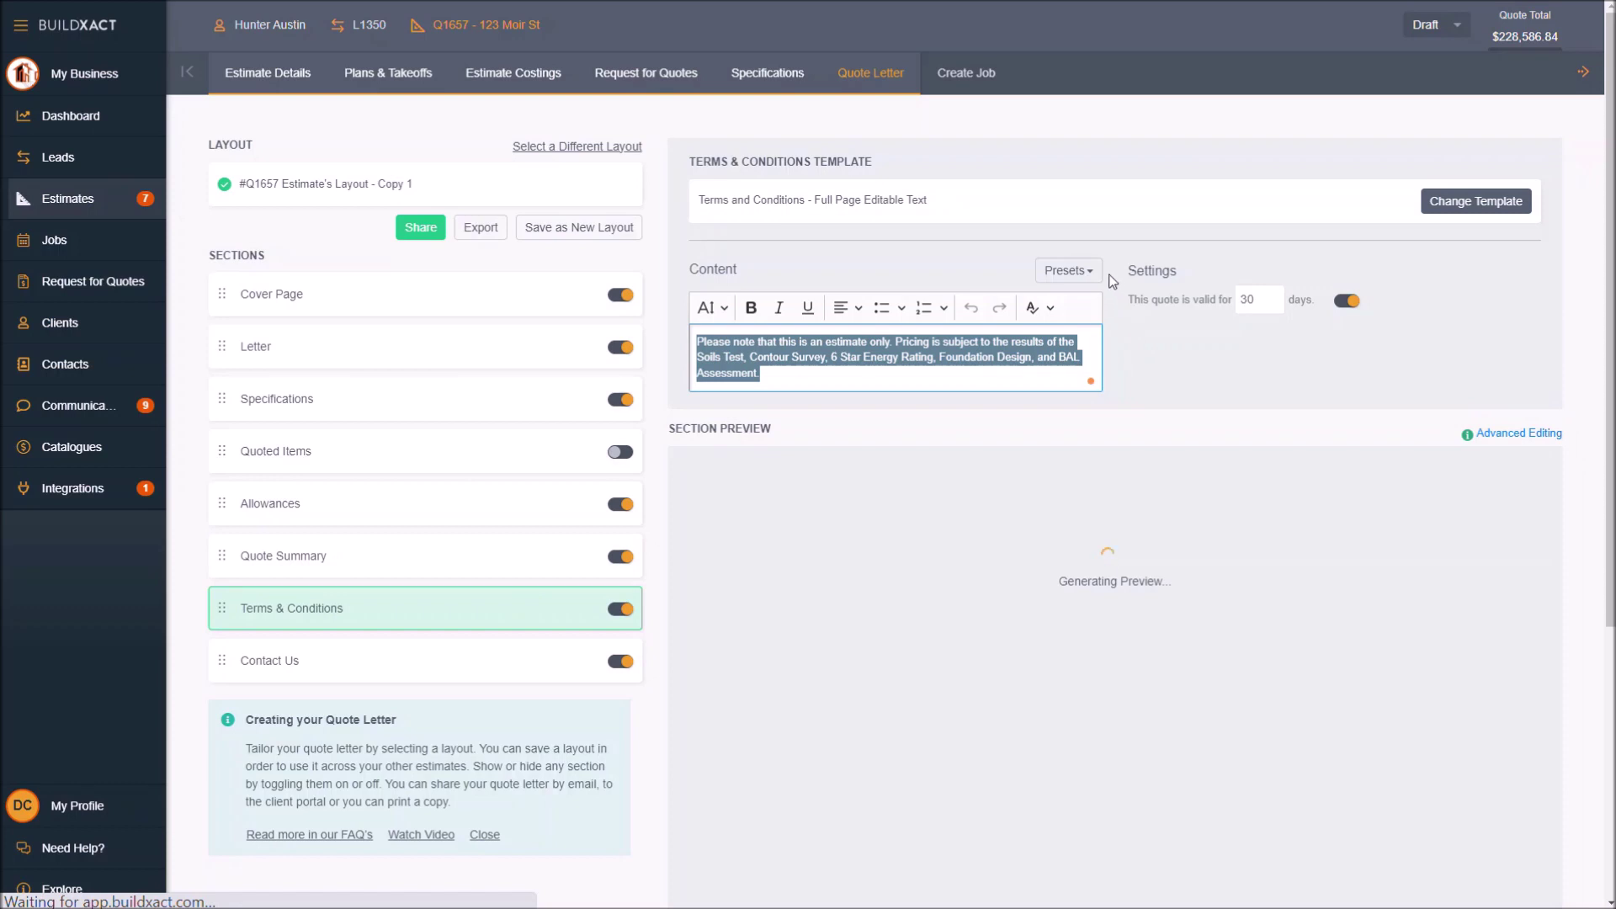
click(1094, 274)
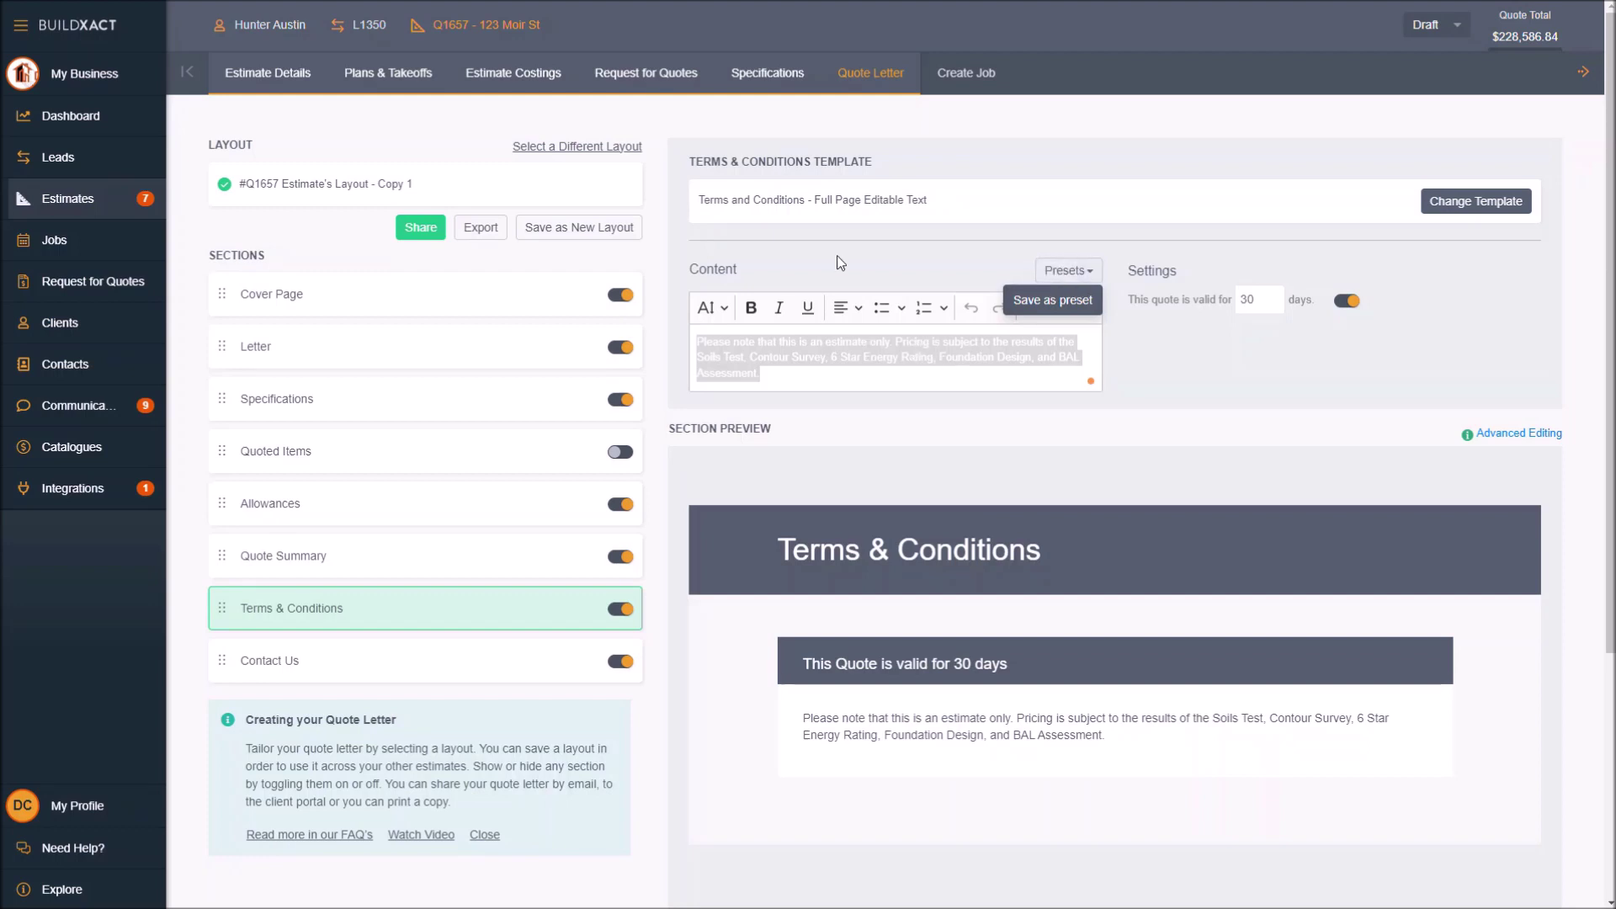
click(1065, 300)
click(508, 660)
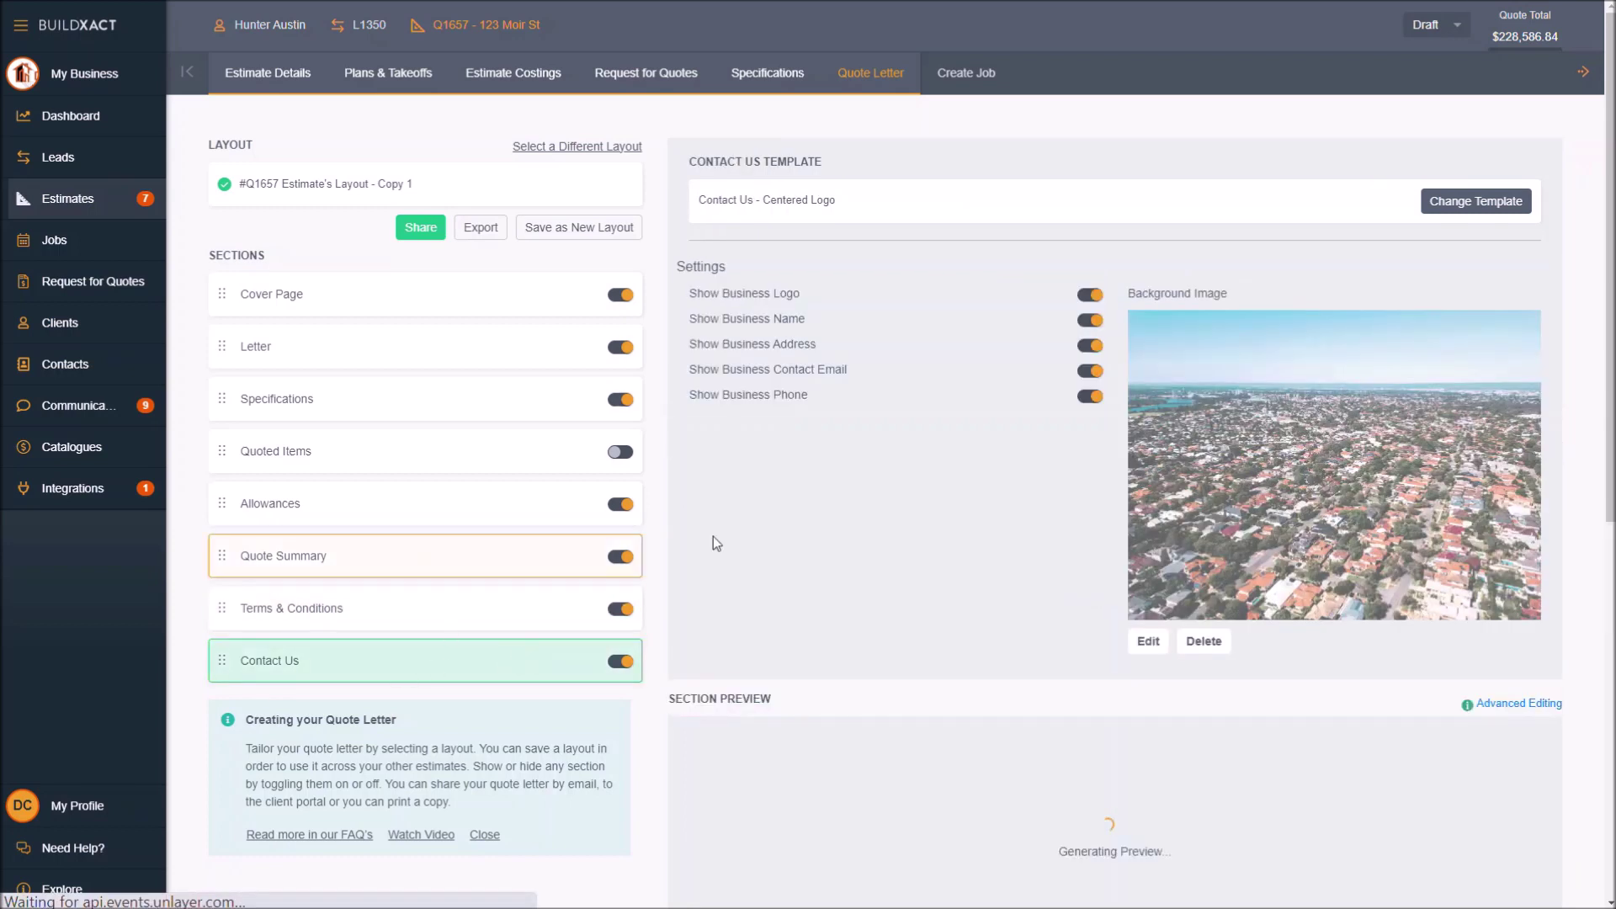
Set the Contact Us background image to the patio photo 'back'
click(1153, 643)
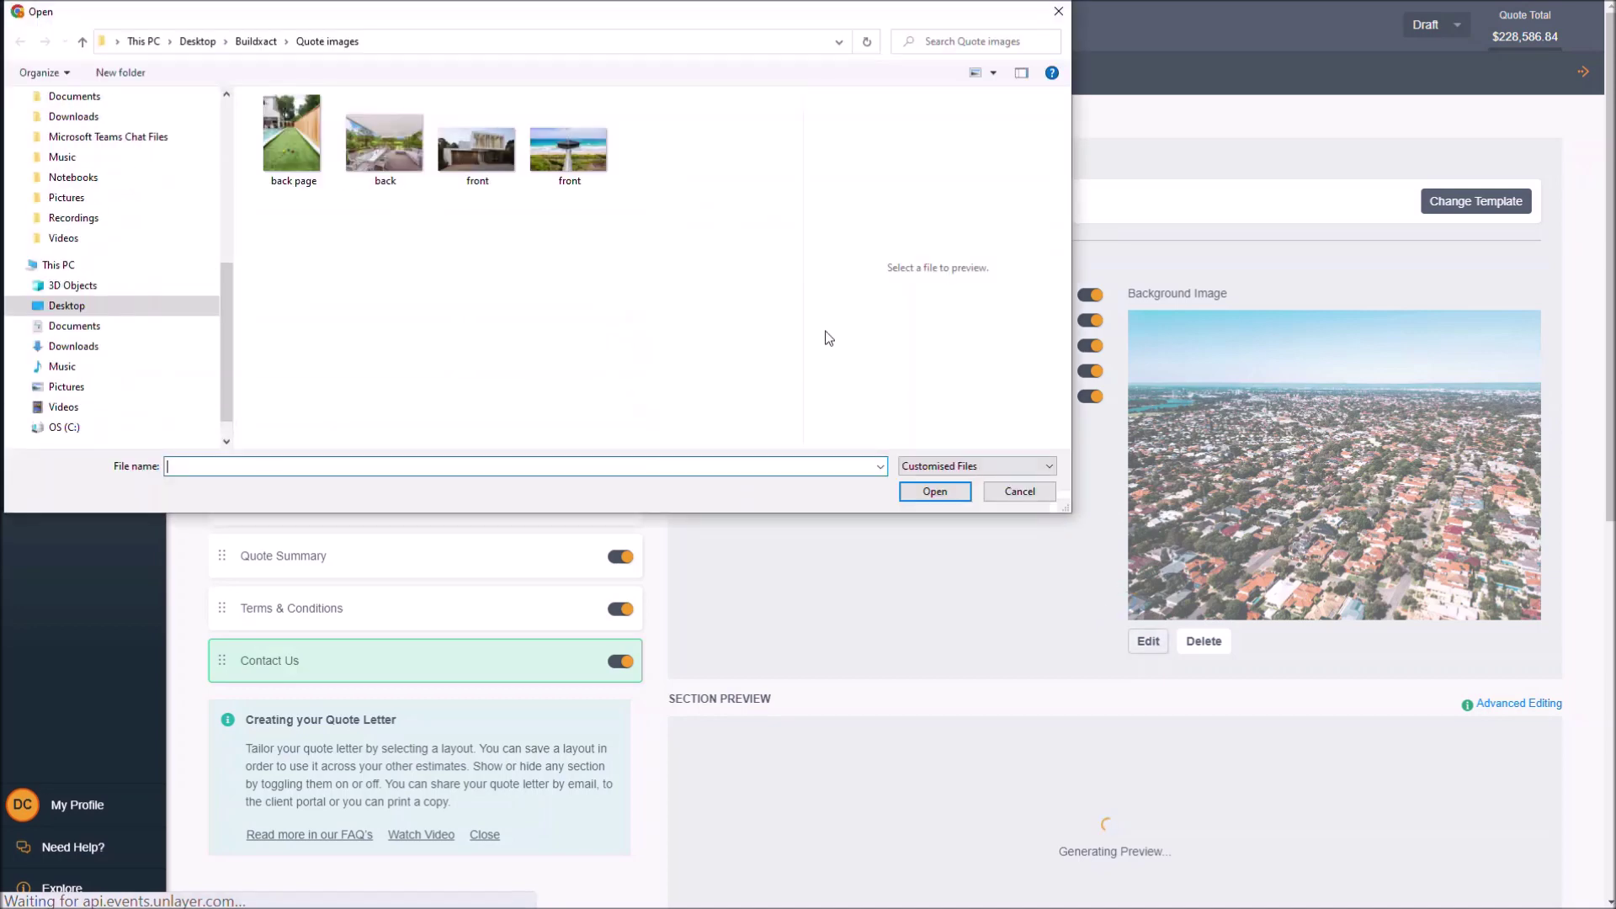
click(389, 154)
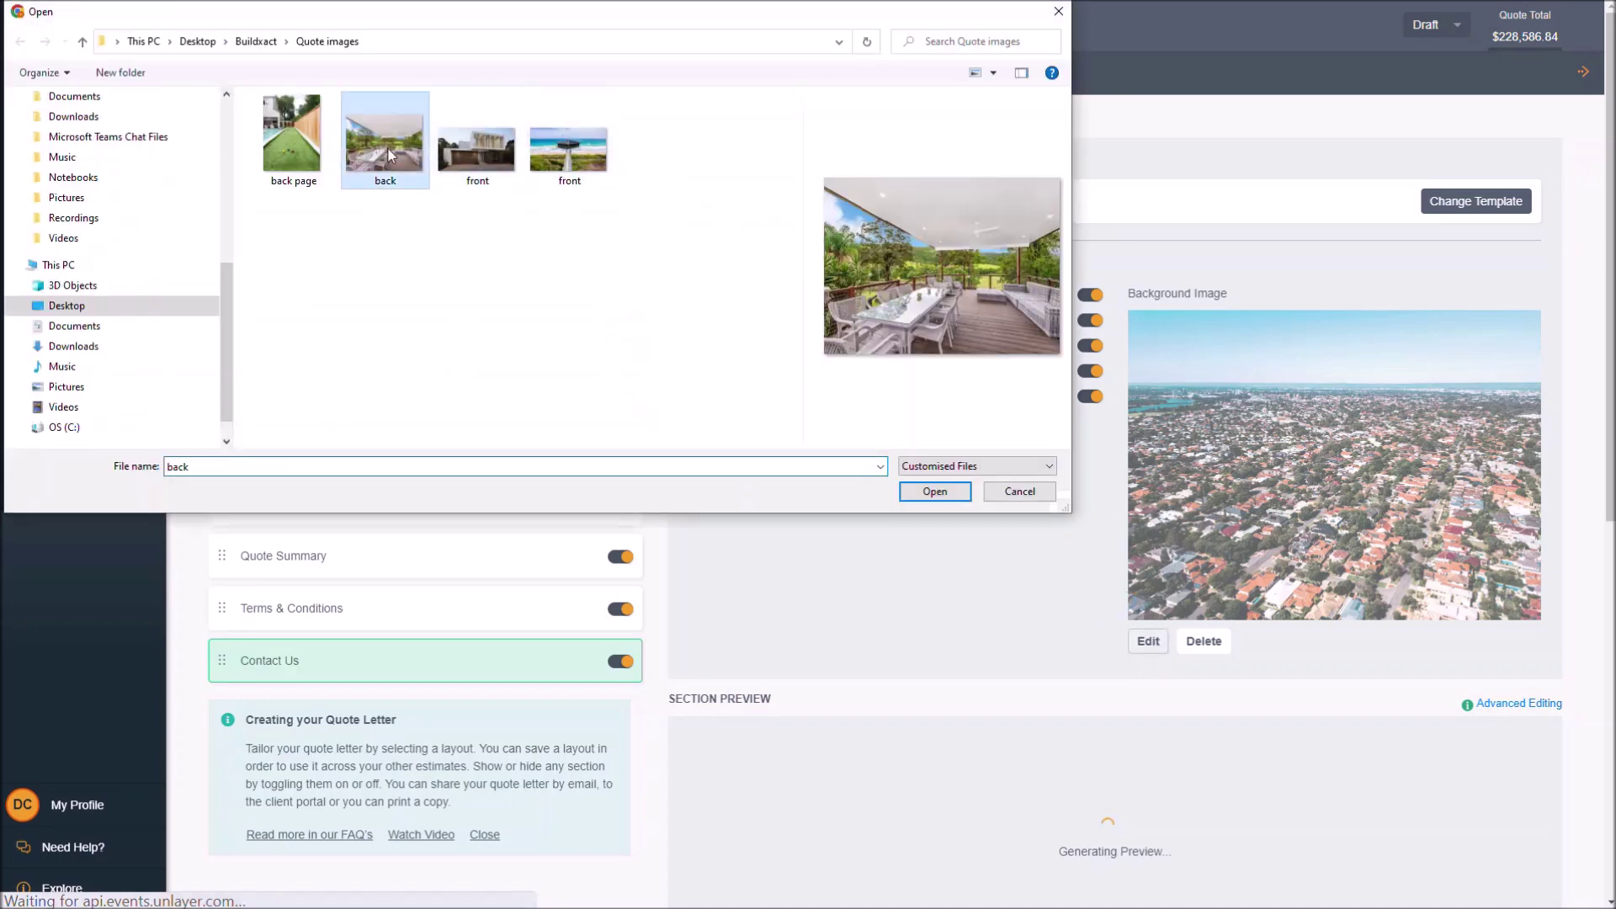
double_click(389, 154)
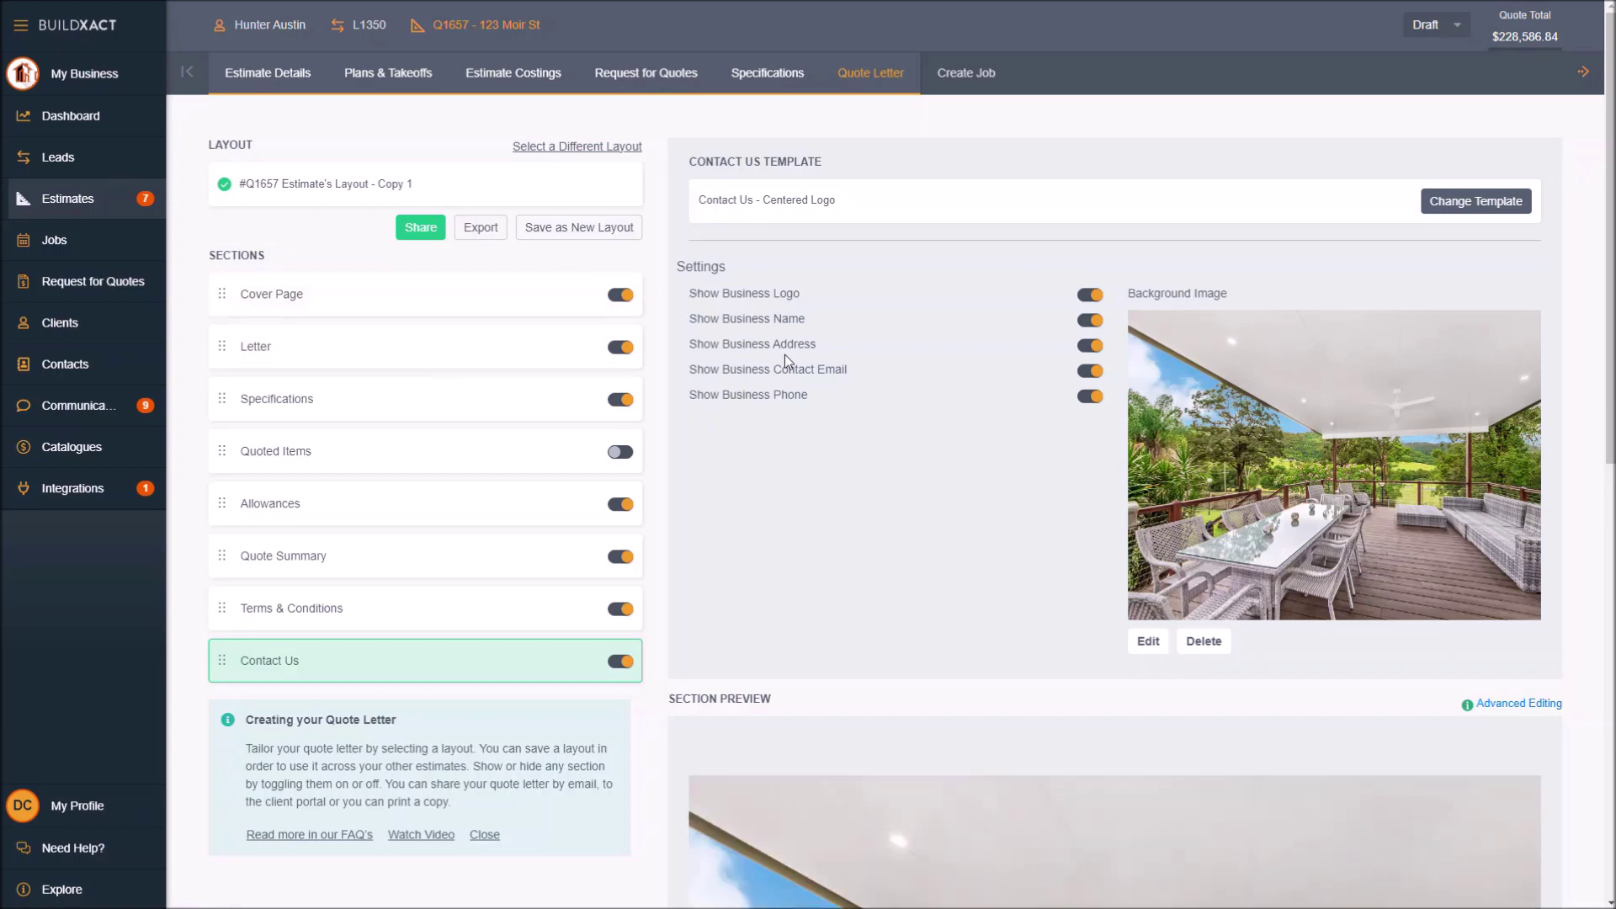
click(571, 237)
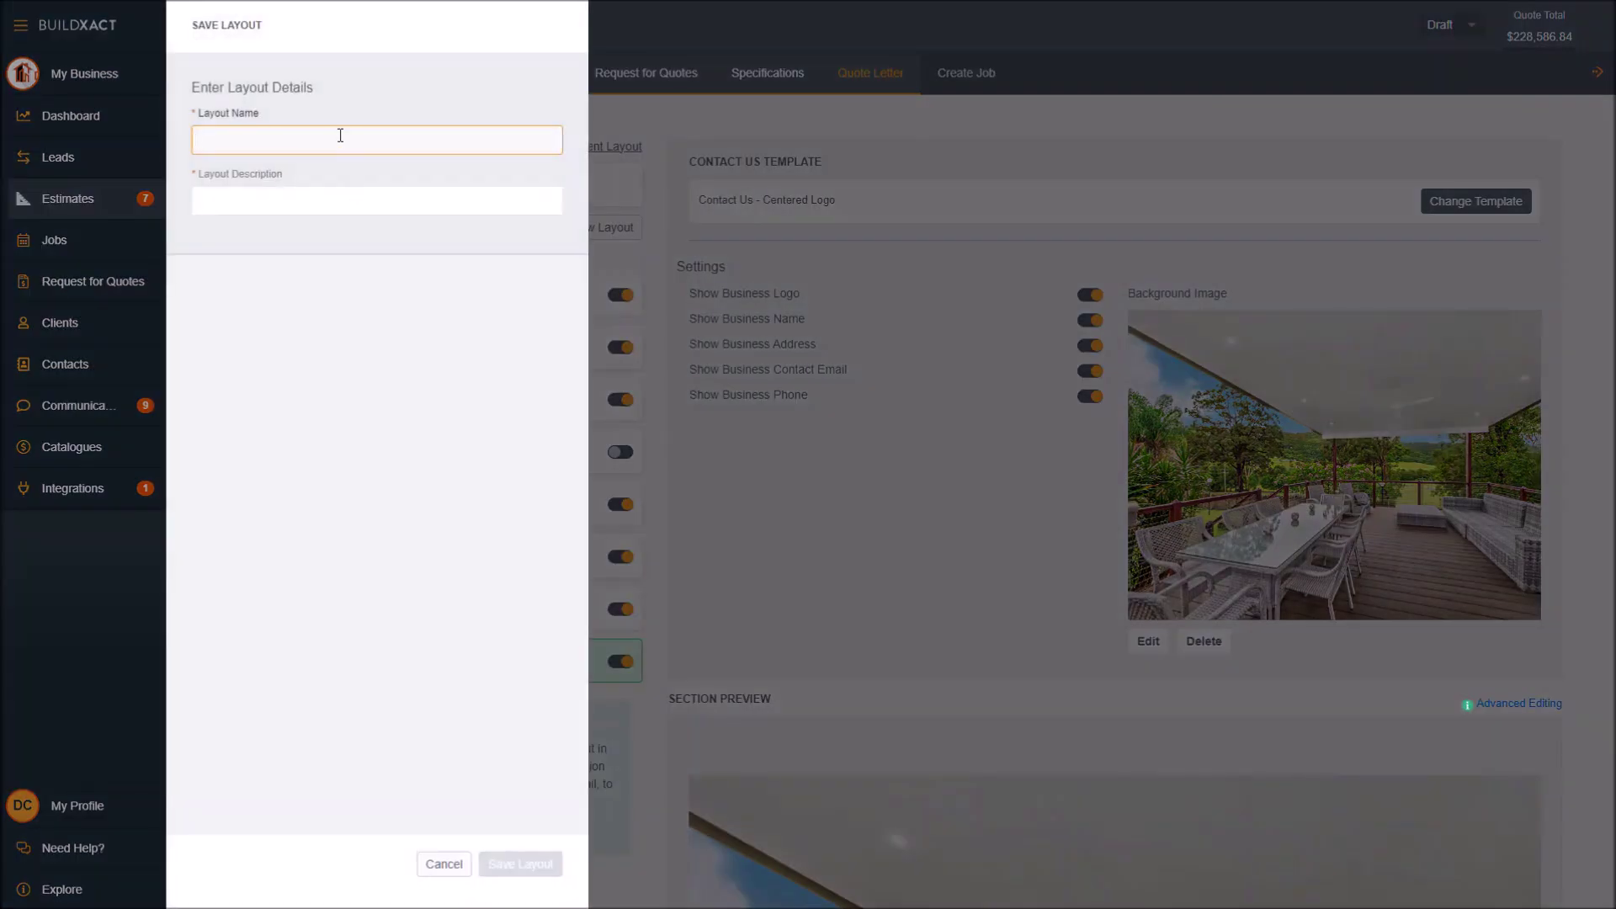
Save the layout as 'My quote' with the author's name as its description
text(My quote)
click(338, 200)
text(My quote)
key(ctrl+a)
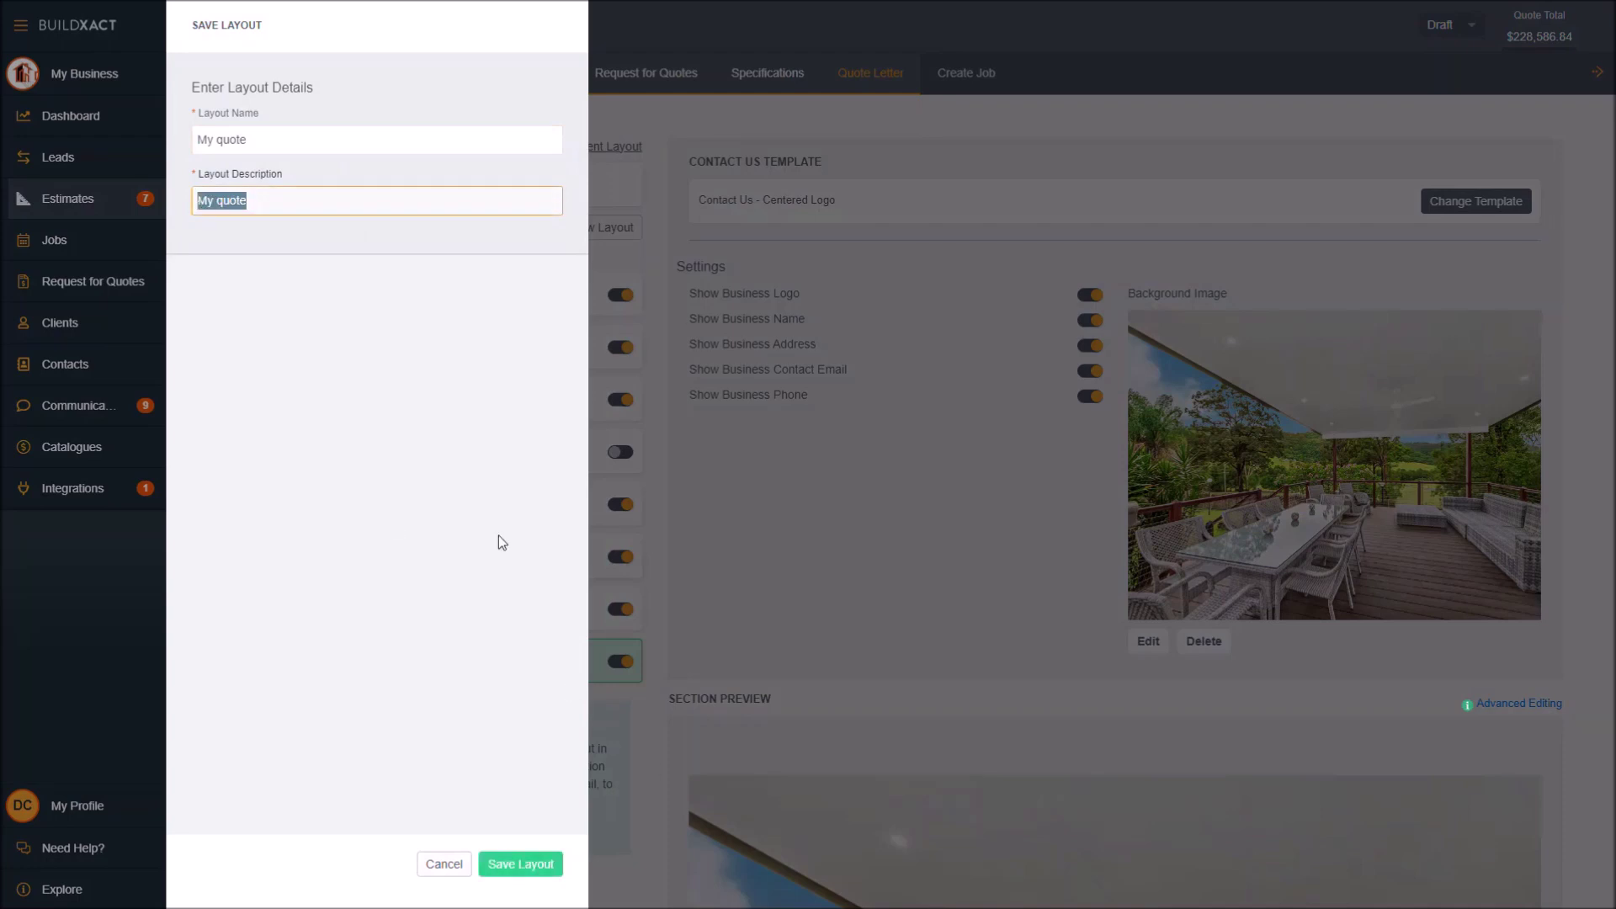
text(By Dan)
click(540, 864)
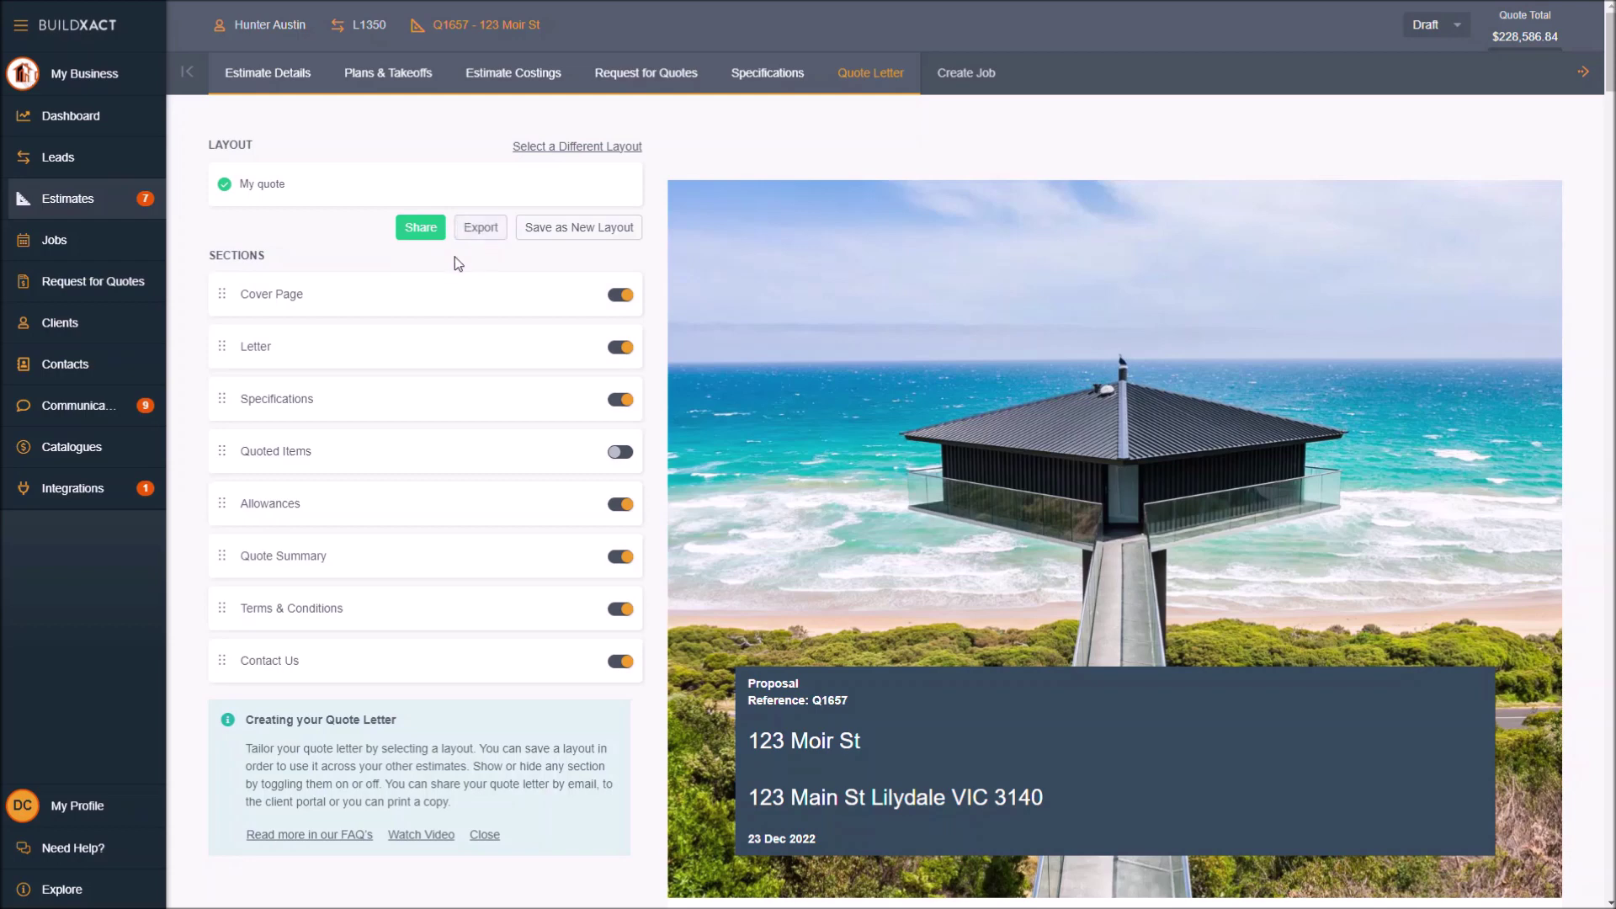
click(420, 229)
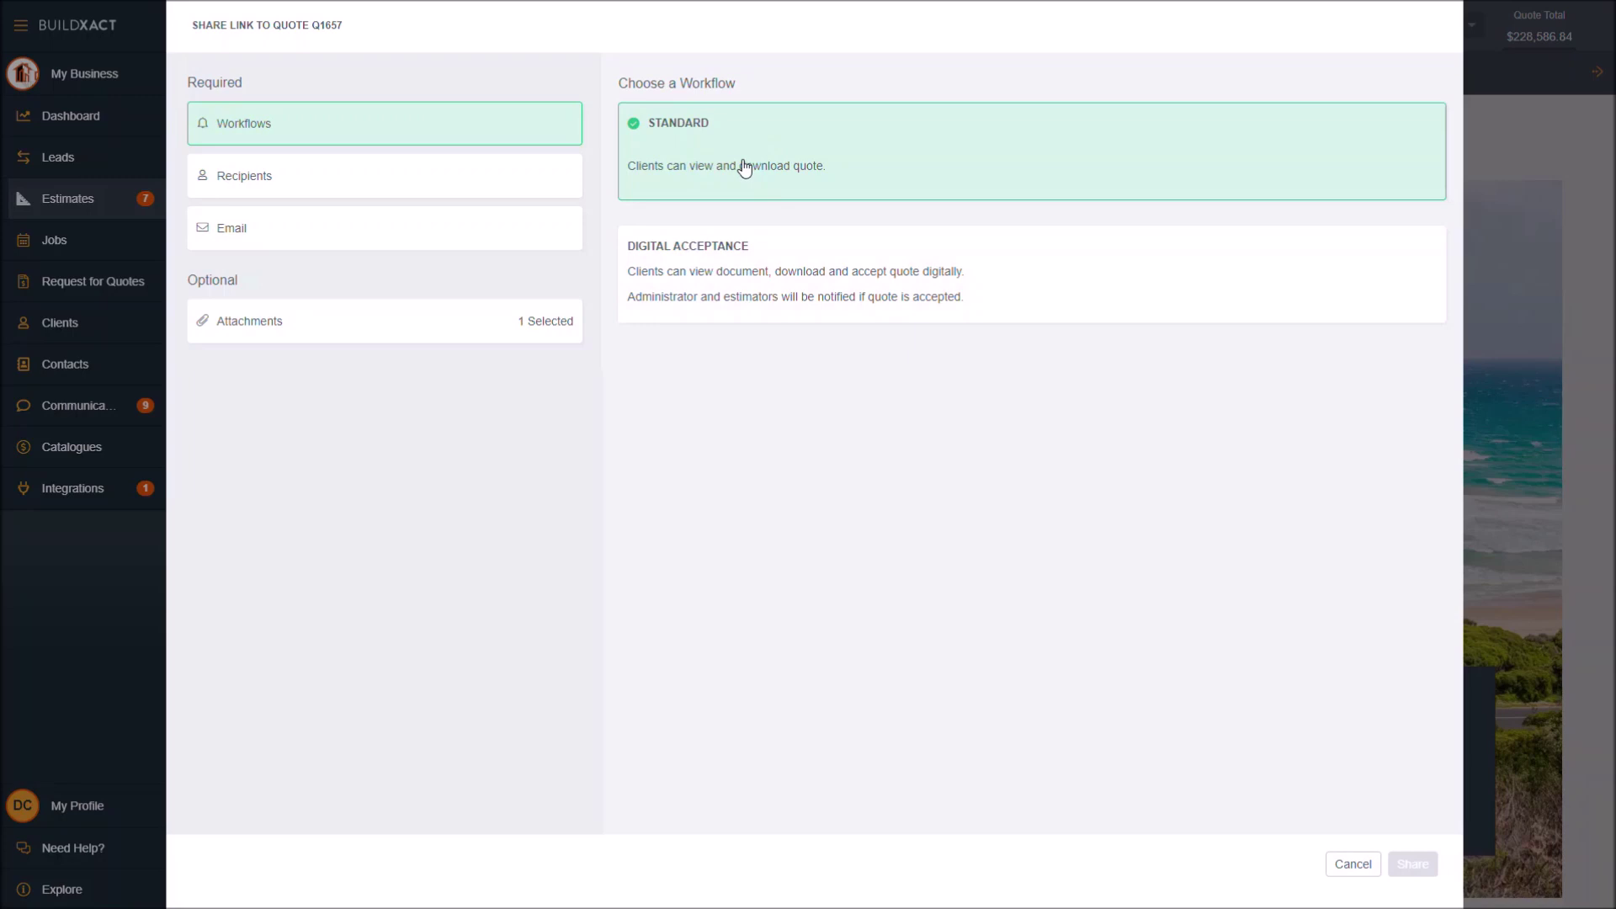
Choose the Digital Acceptance workflow and proceed to the Recipients step
click(750, 275)
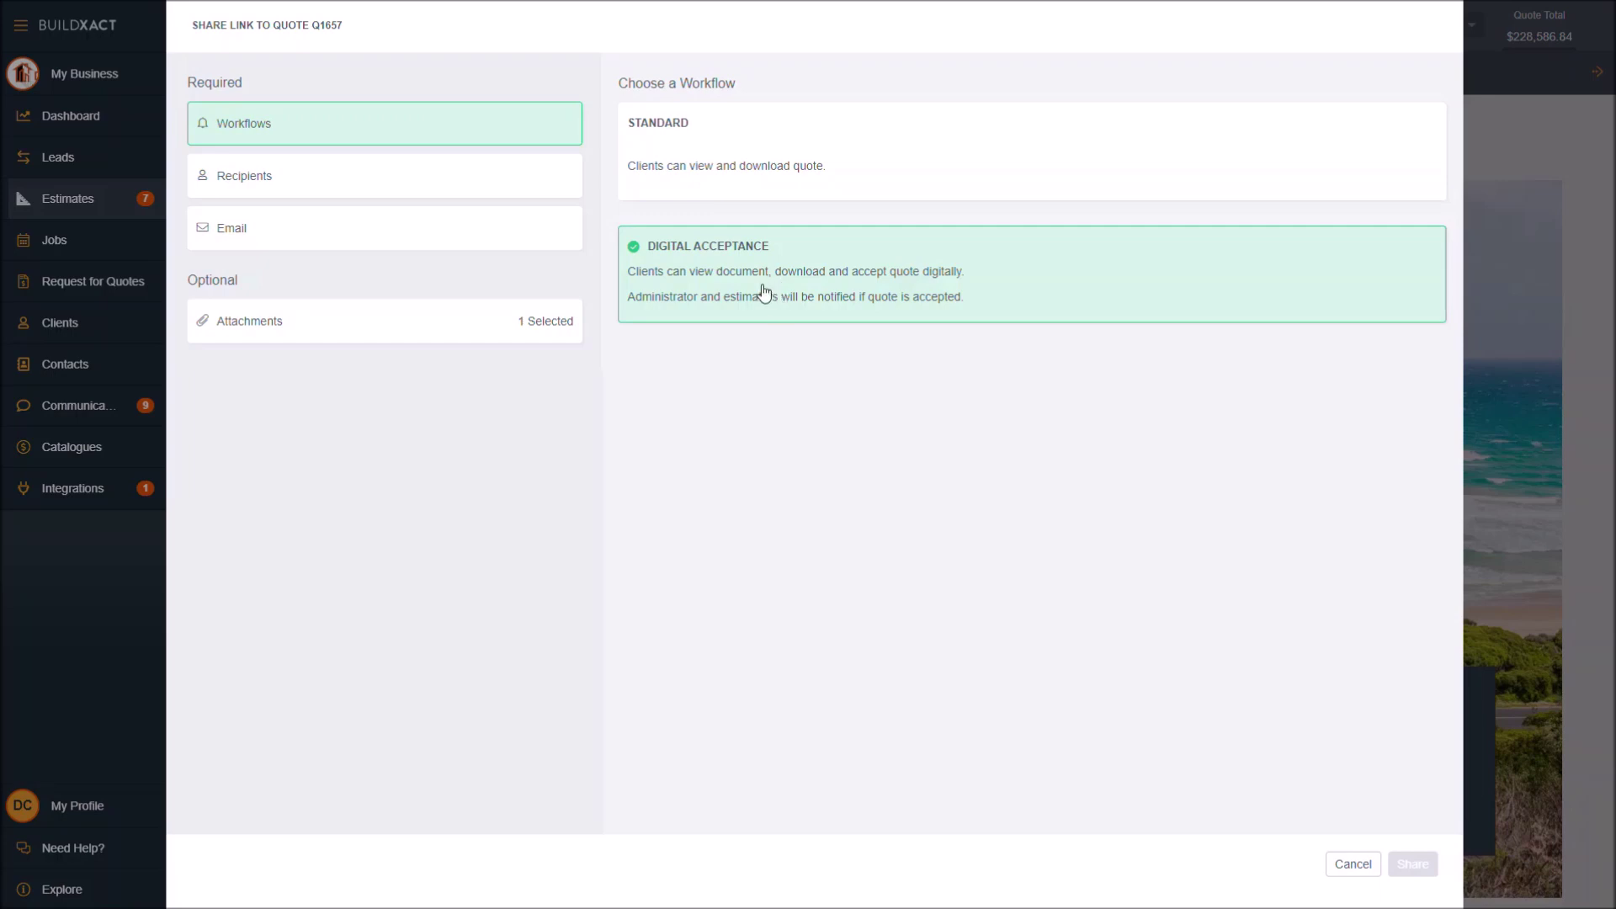
click(509, 197)
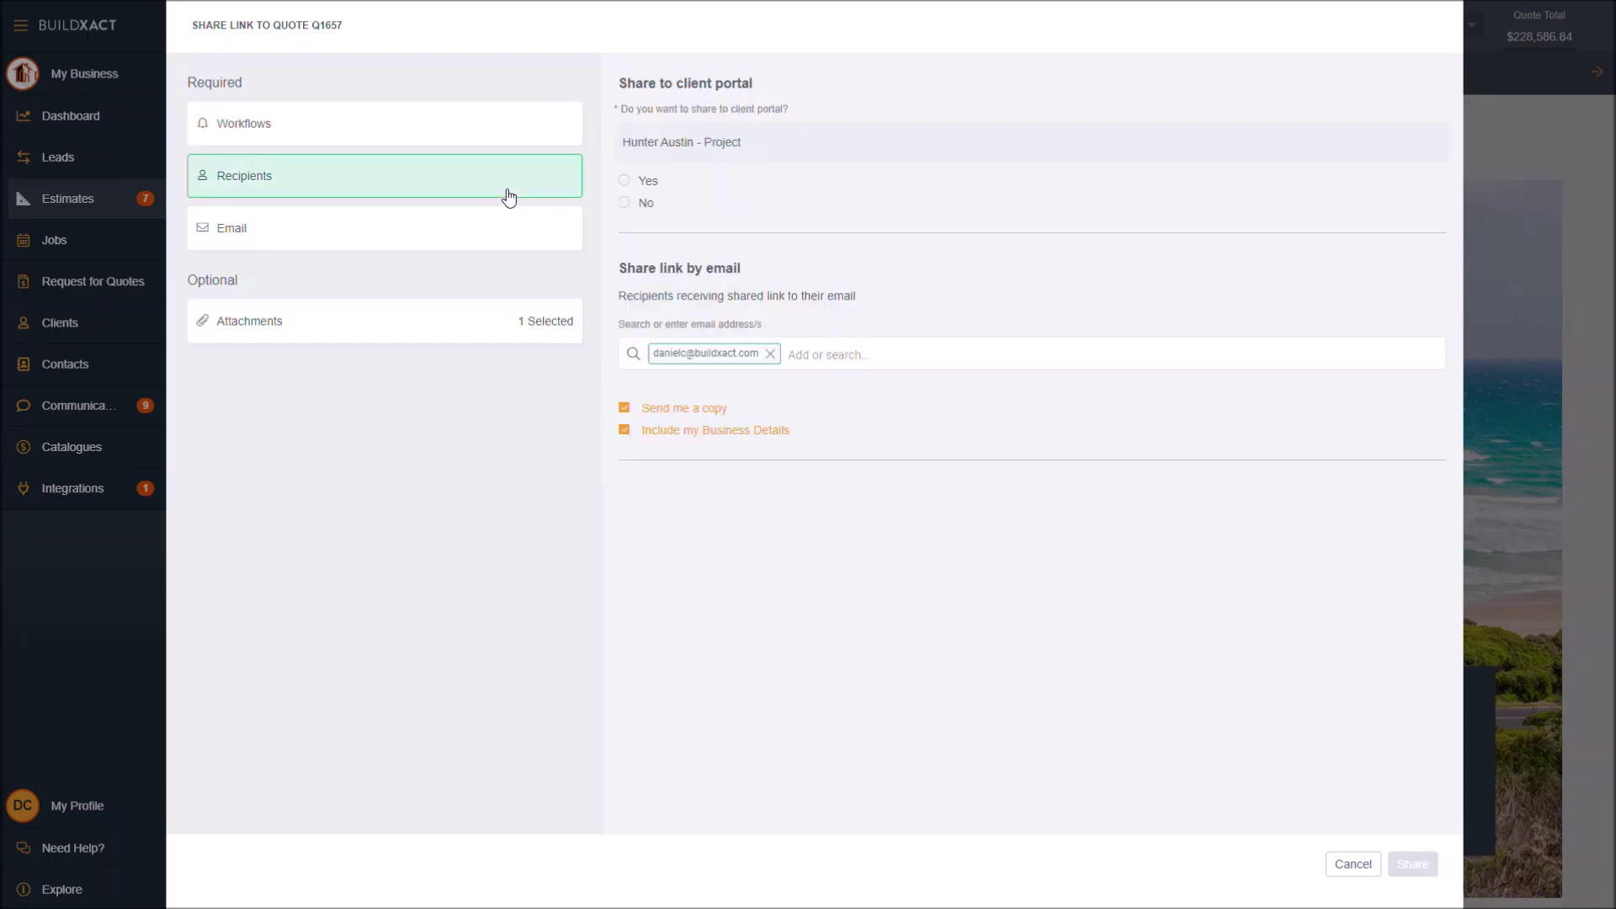
Set Share to client portal to No and remove the extra e-mail recipient, leaving two addresses
click(627, 184)
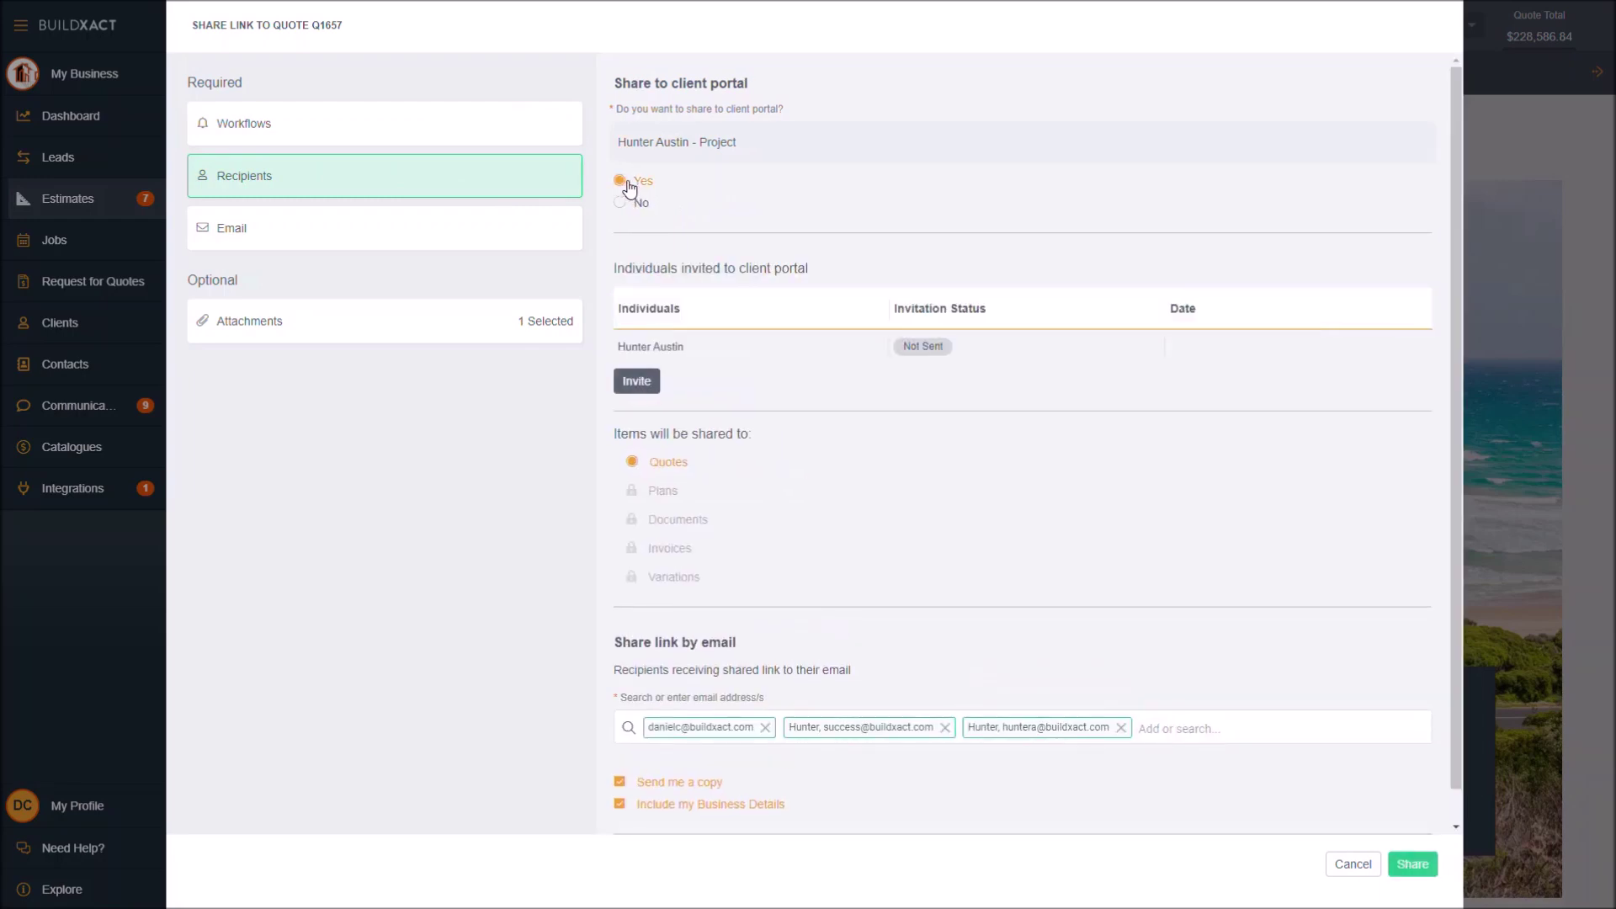
click(633, 203)
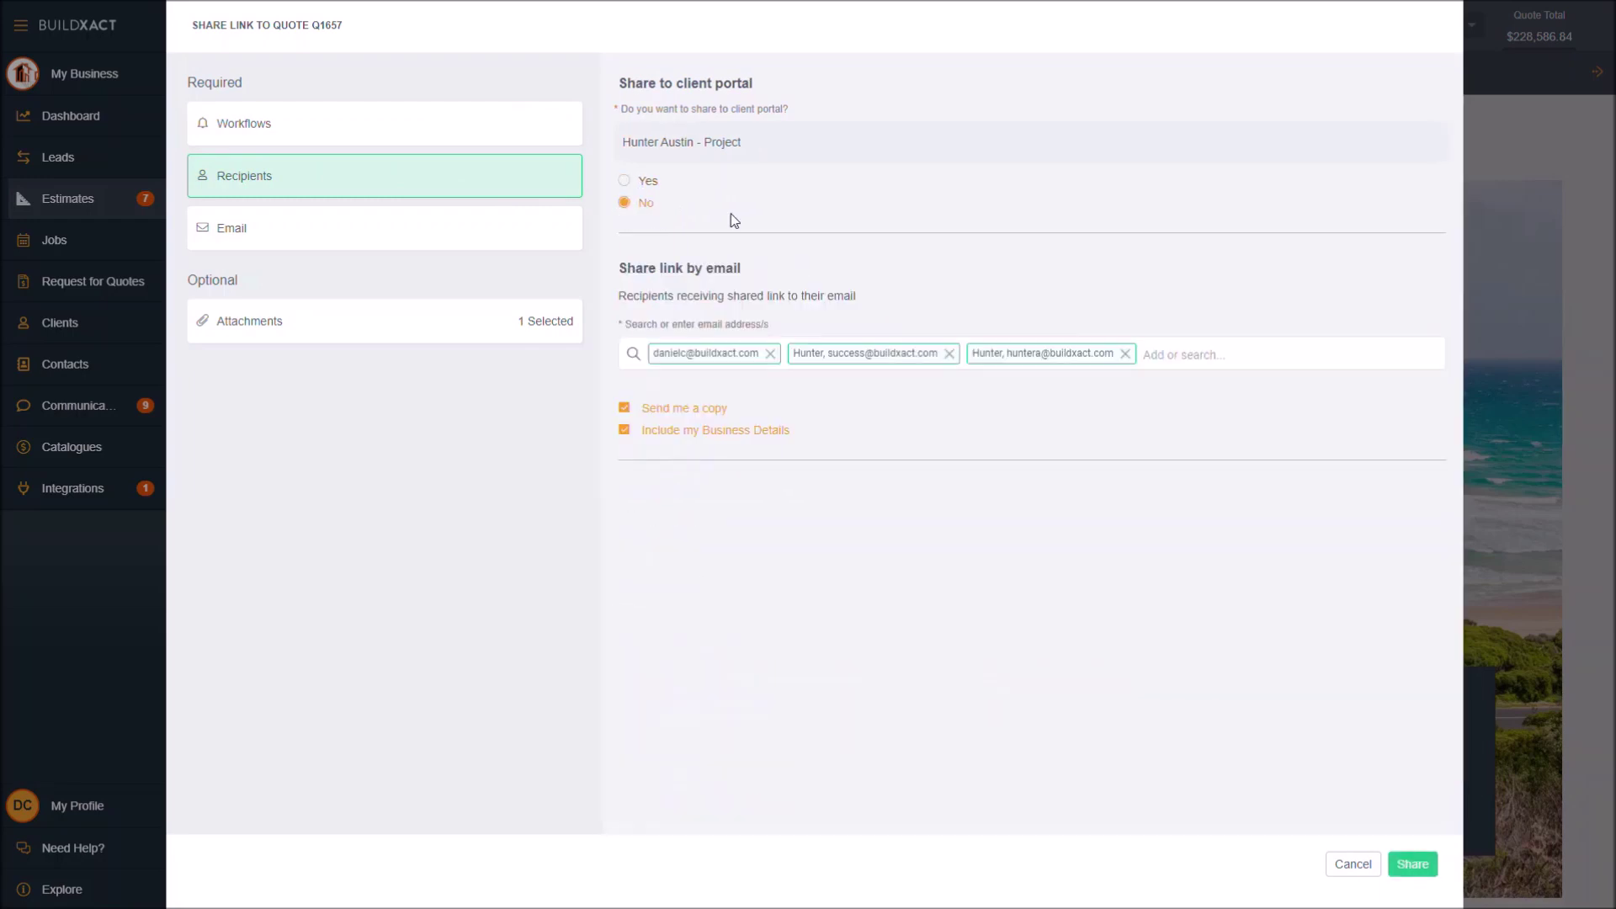
click(915, 358)
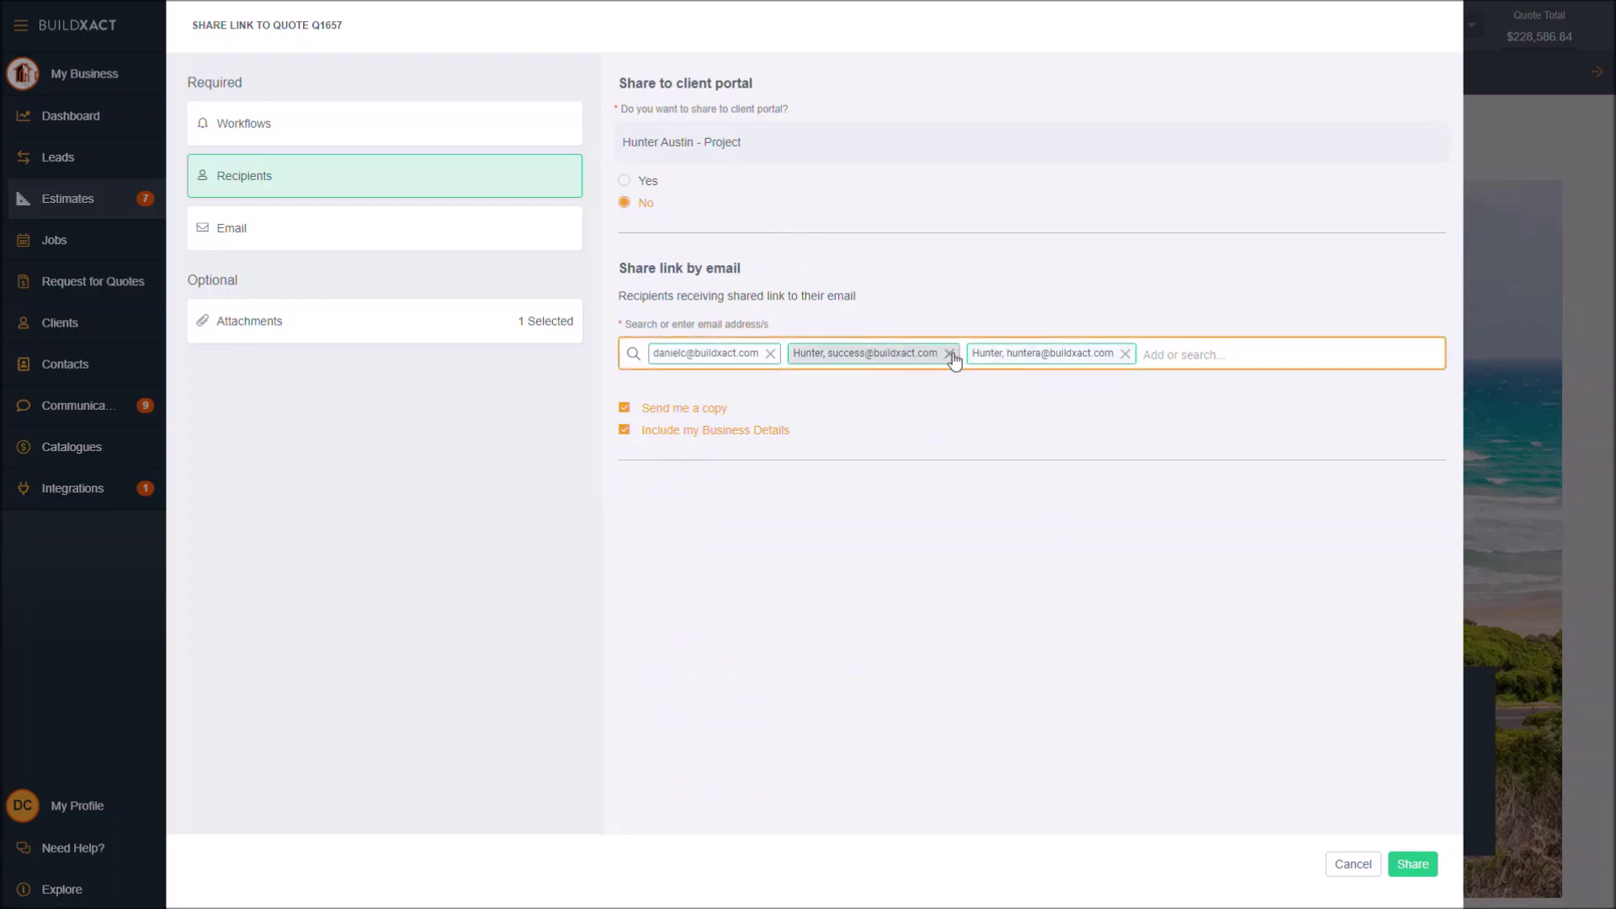
click(951, 357)
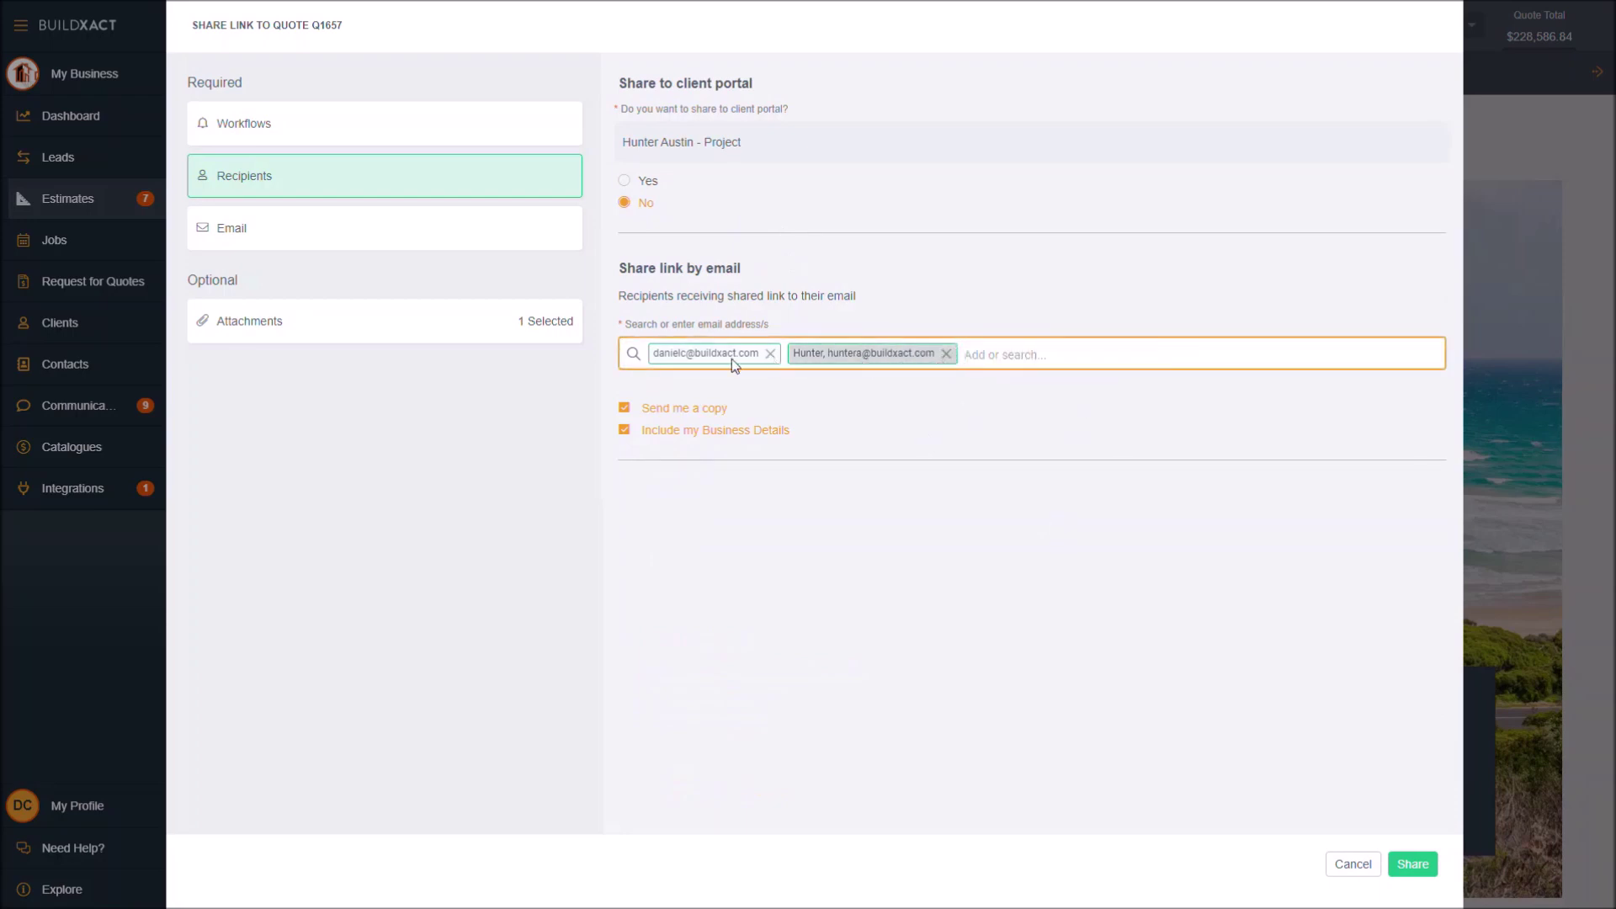
Review the e-mail and PDF attachment, then share quote Q1657 with the client
click(384, 252)
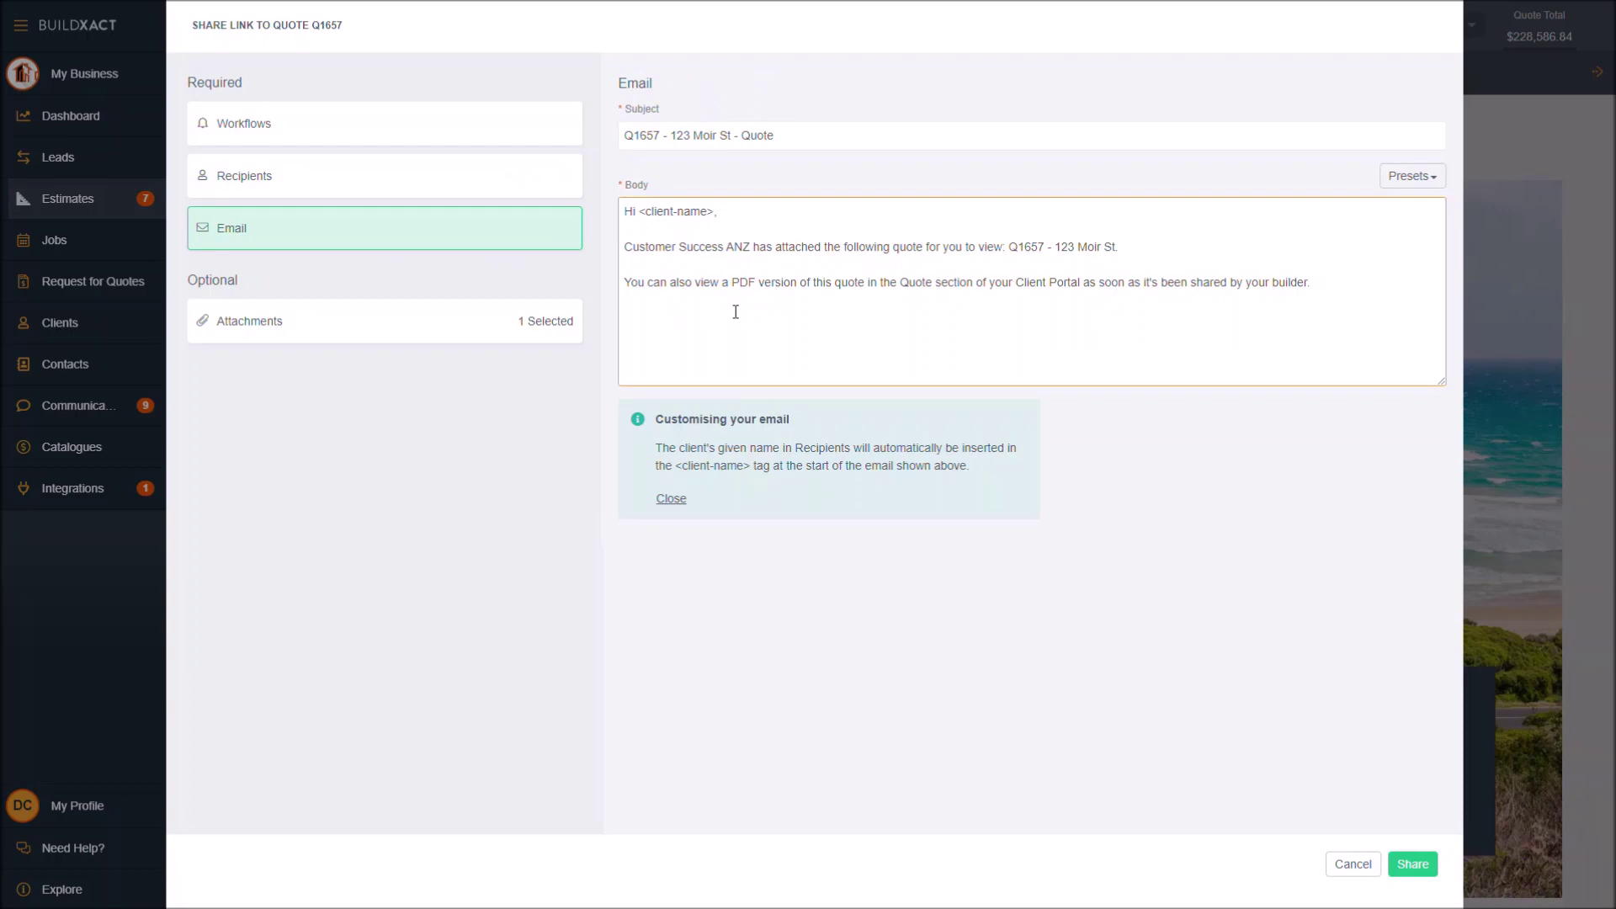
click(462, 336)
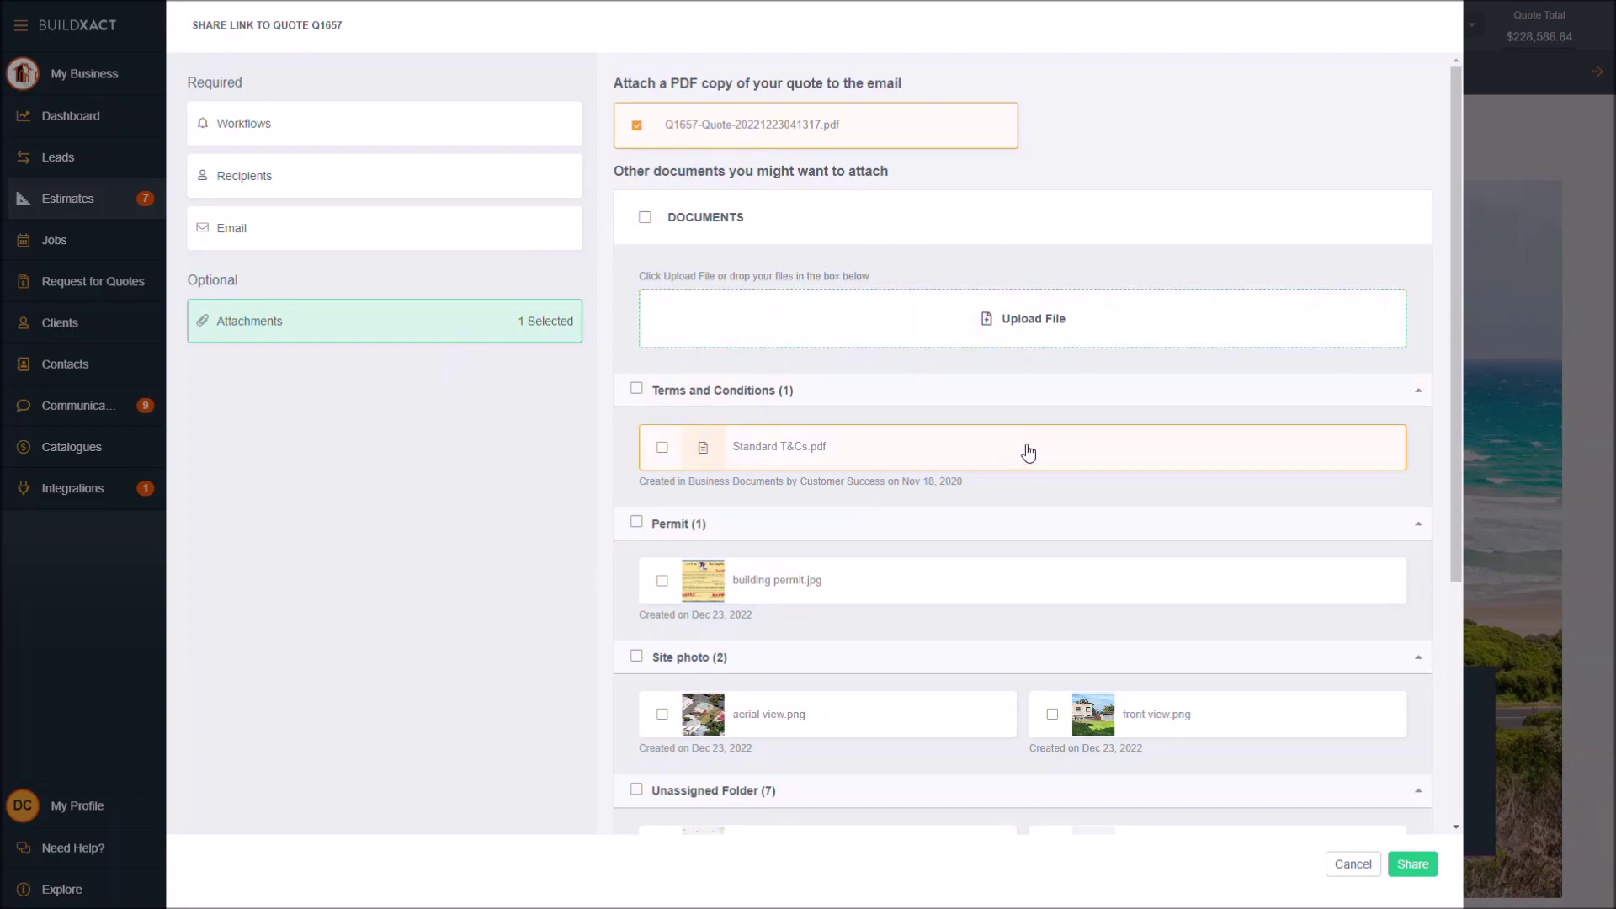
click(1418, 866)
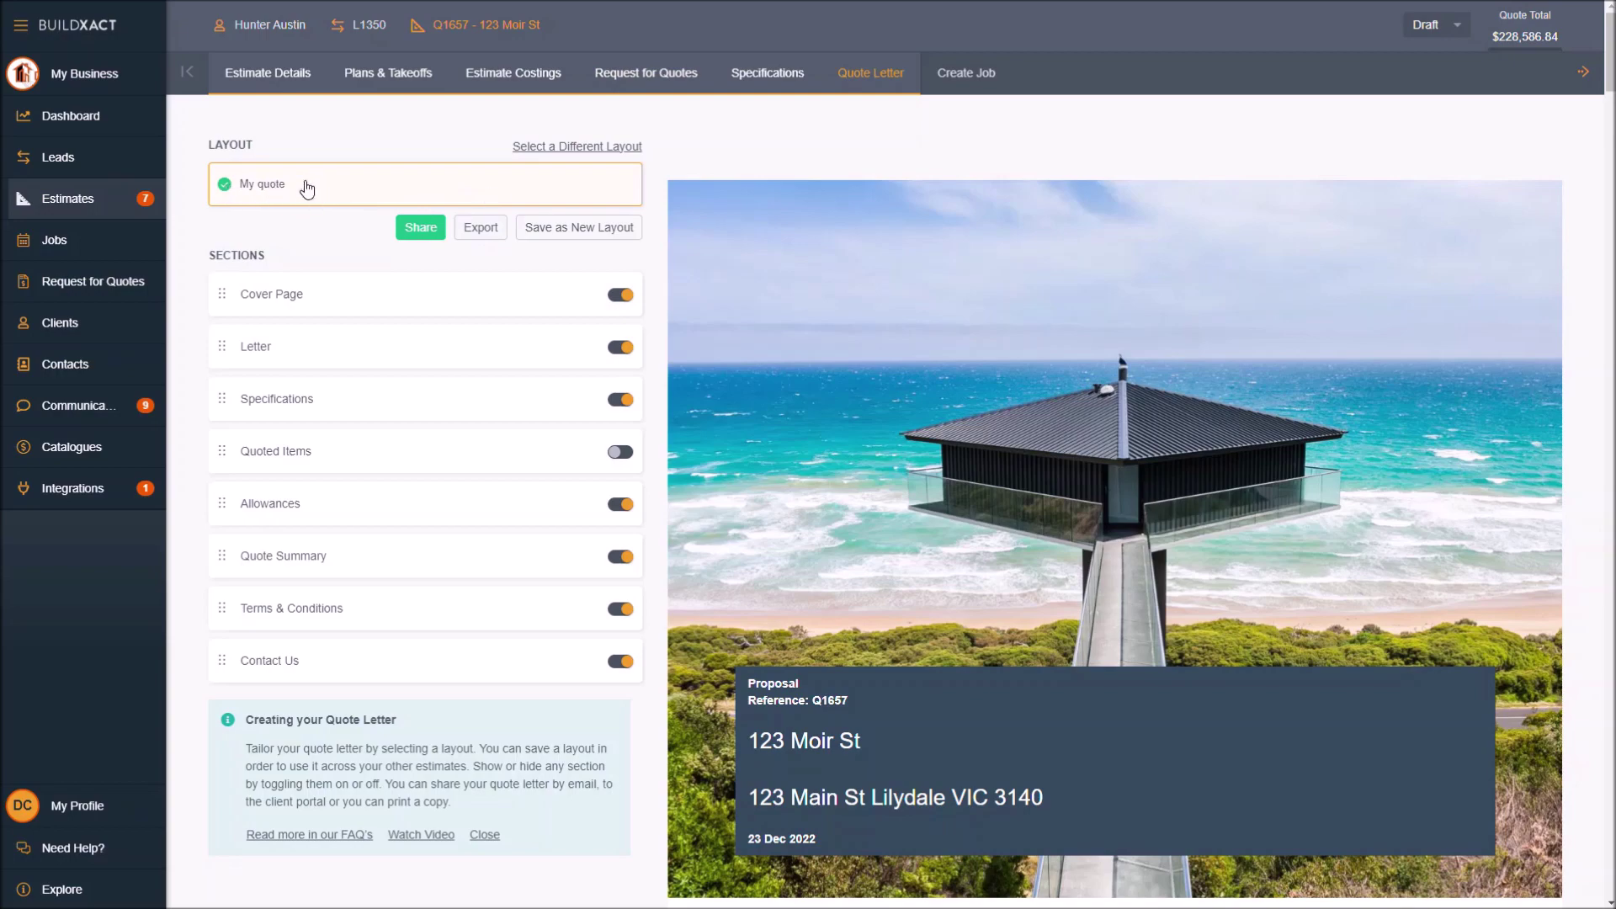
Scroll the Q1657 Quote Letter preview and open the client's web version of the quote
scroll(909, 475, down, 20)
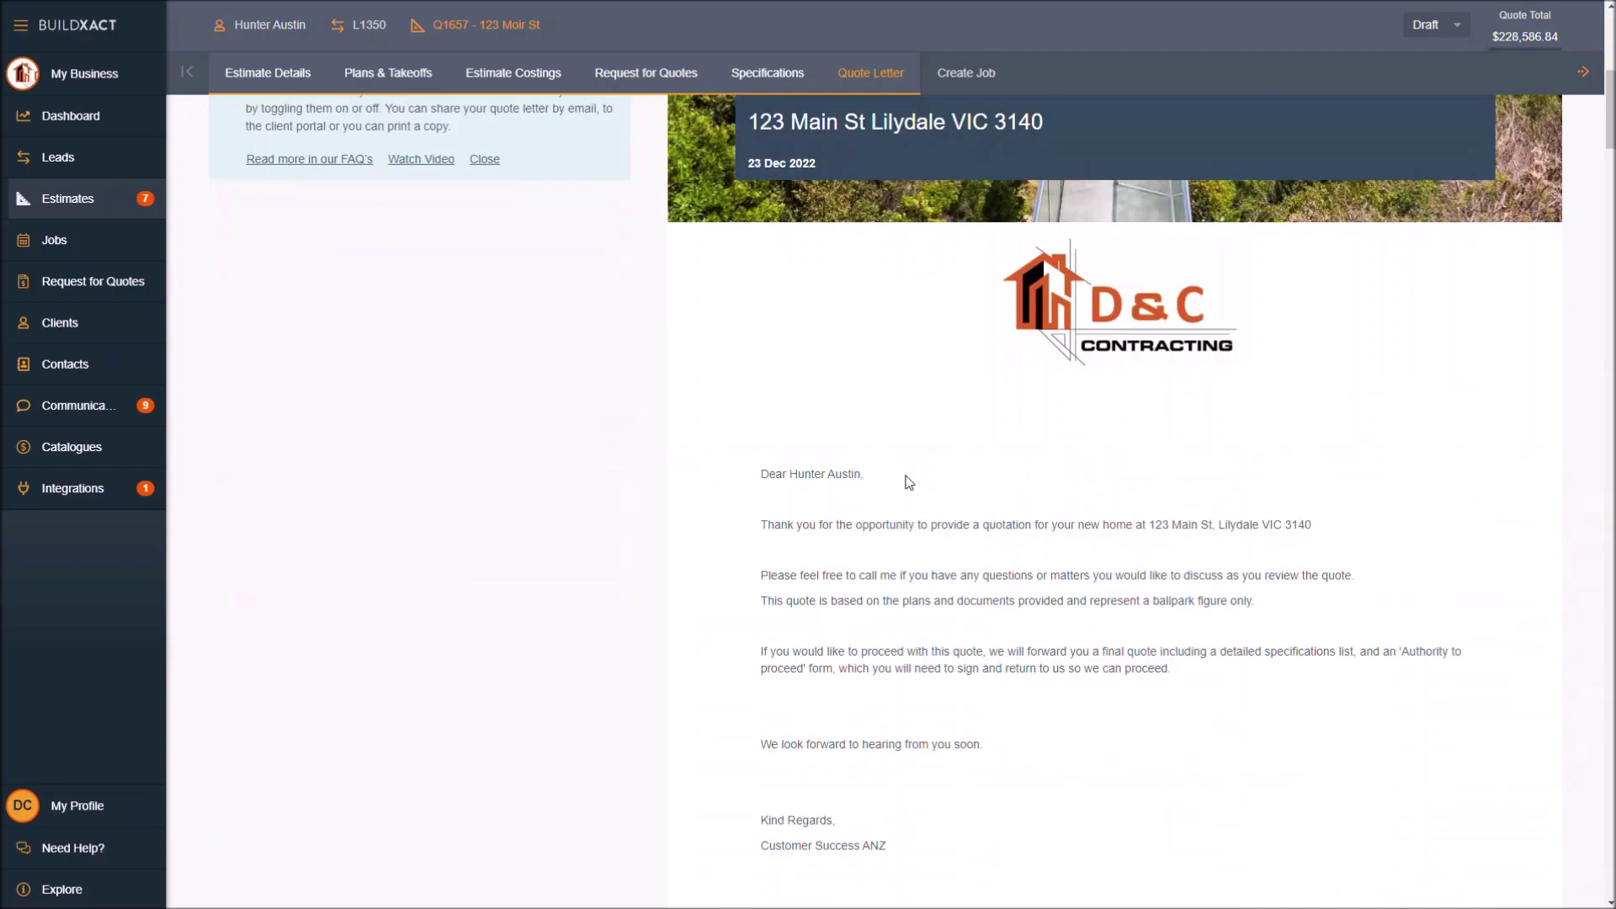
scroll(909, 482, down, 17)
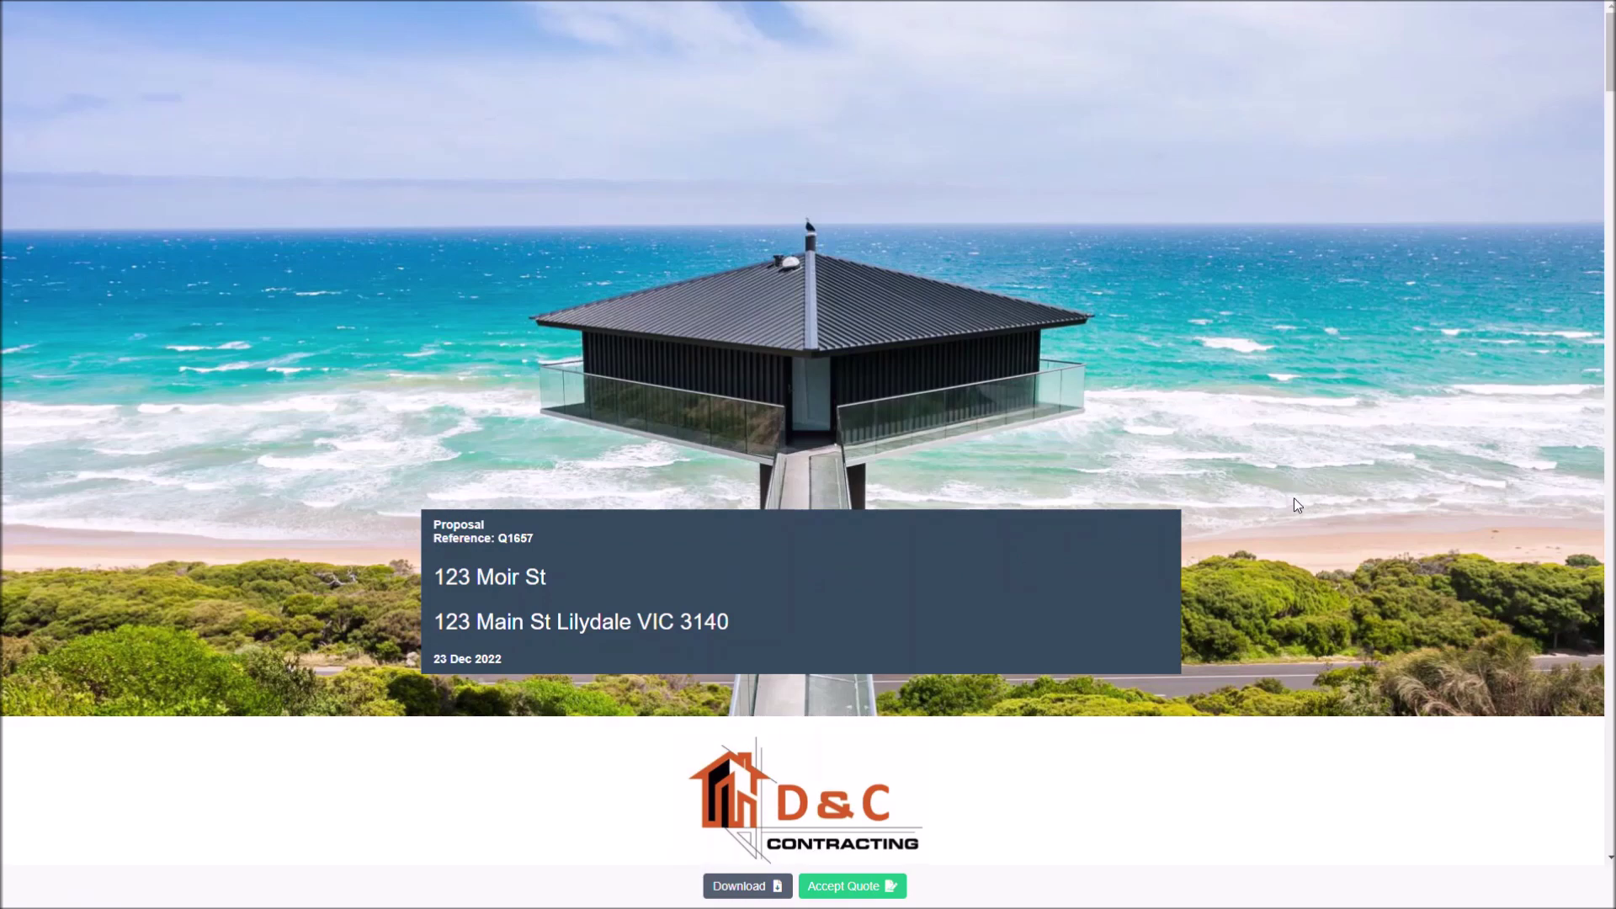
Scroll the client web quote through the letter, Specifications and Allowances sections
scroll(1027, 569, down, 2)
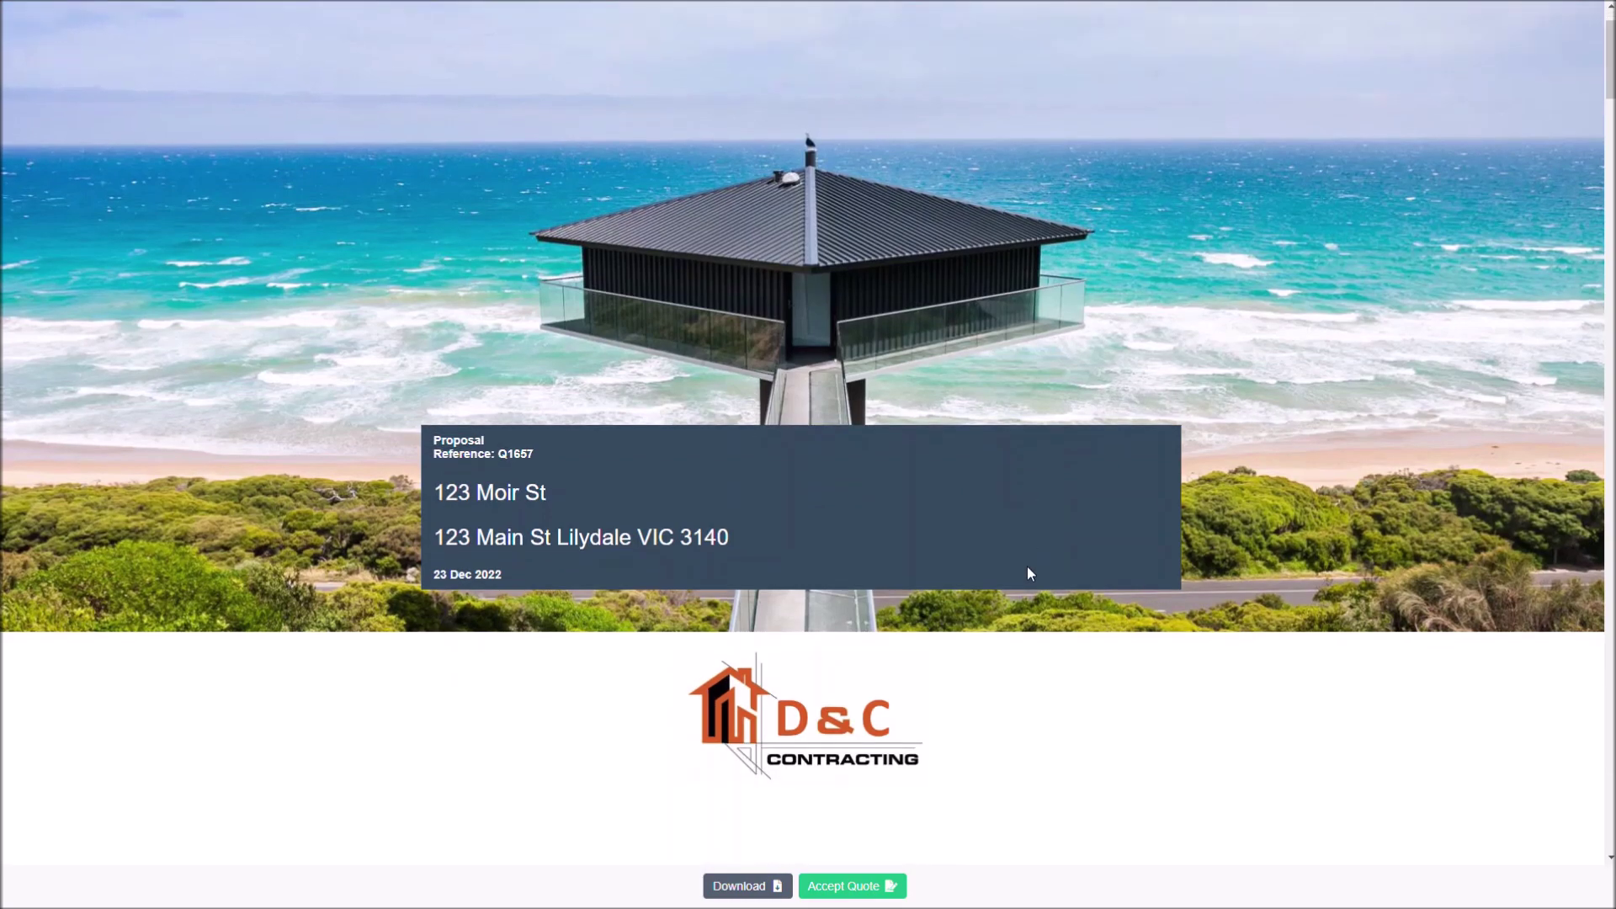
scroll(1031, 574, down, 1)
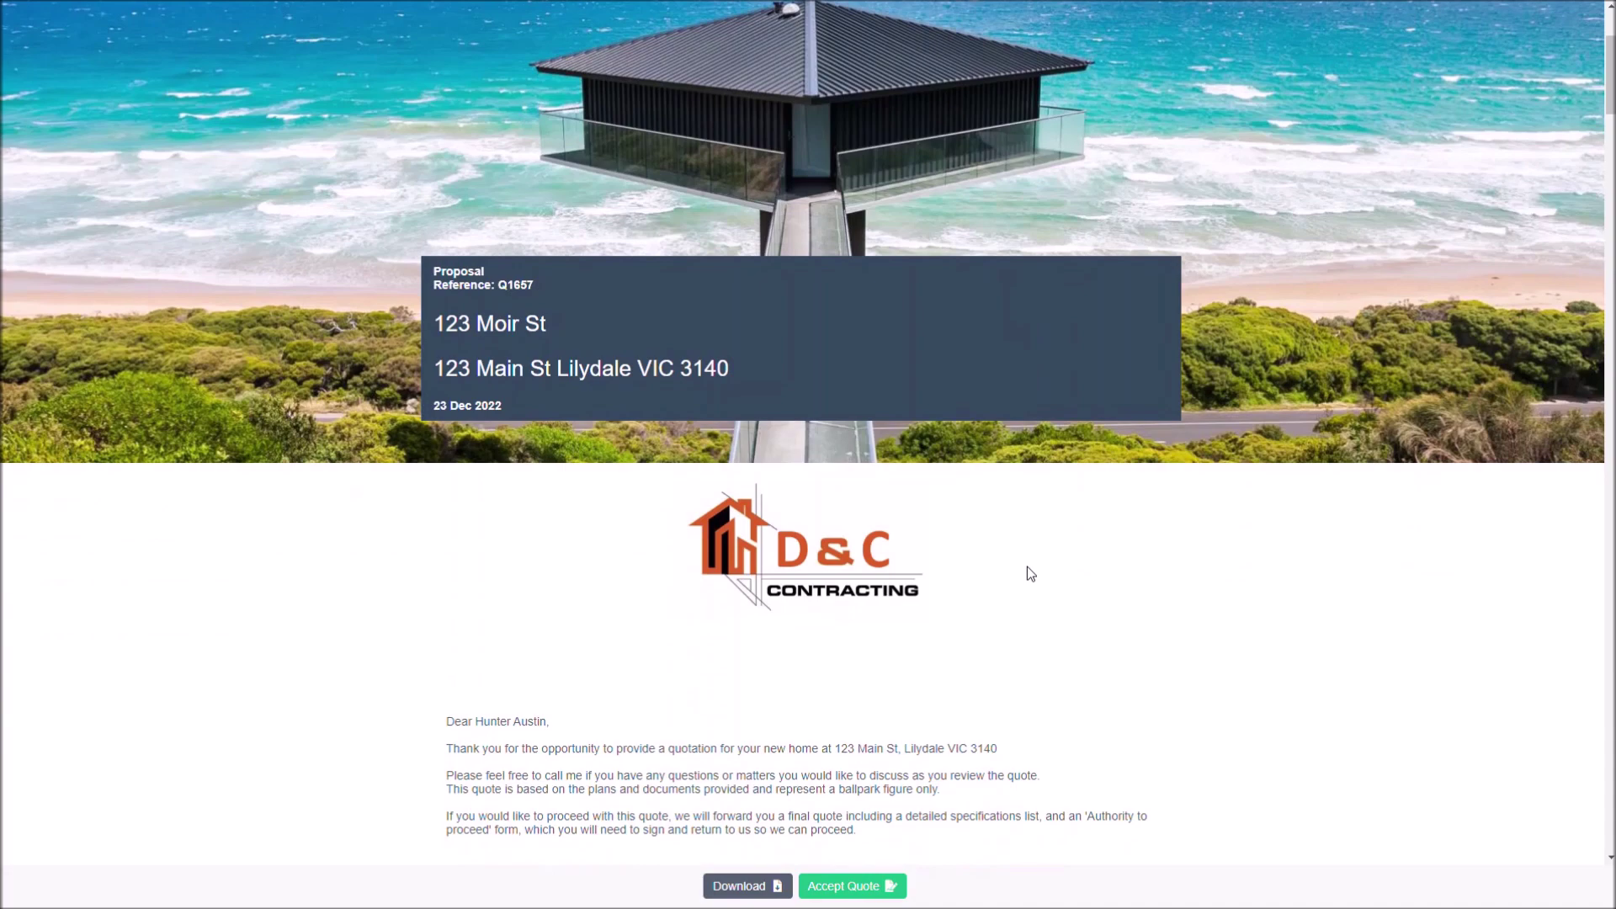
scroll(1027, 568, down, 3)
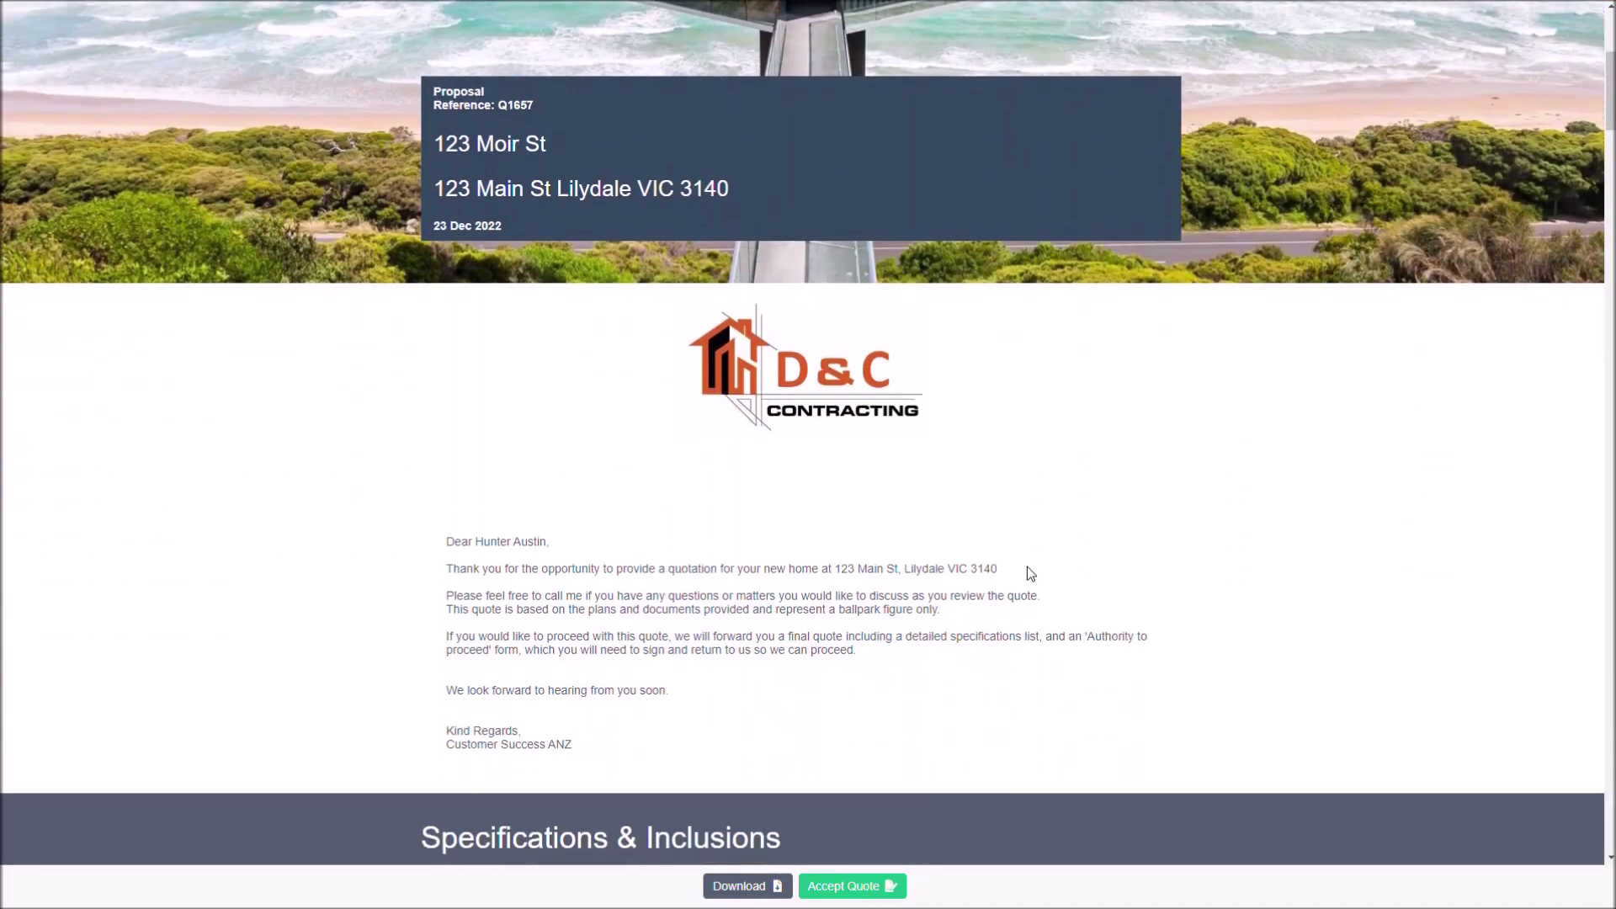
scroll(1028, 566, down, 5)
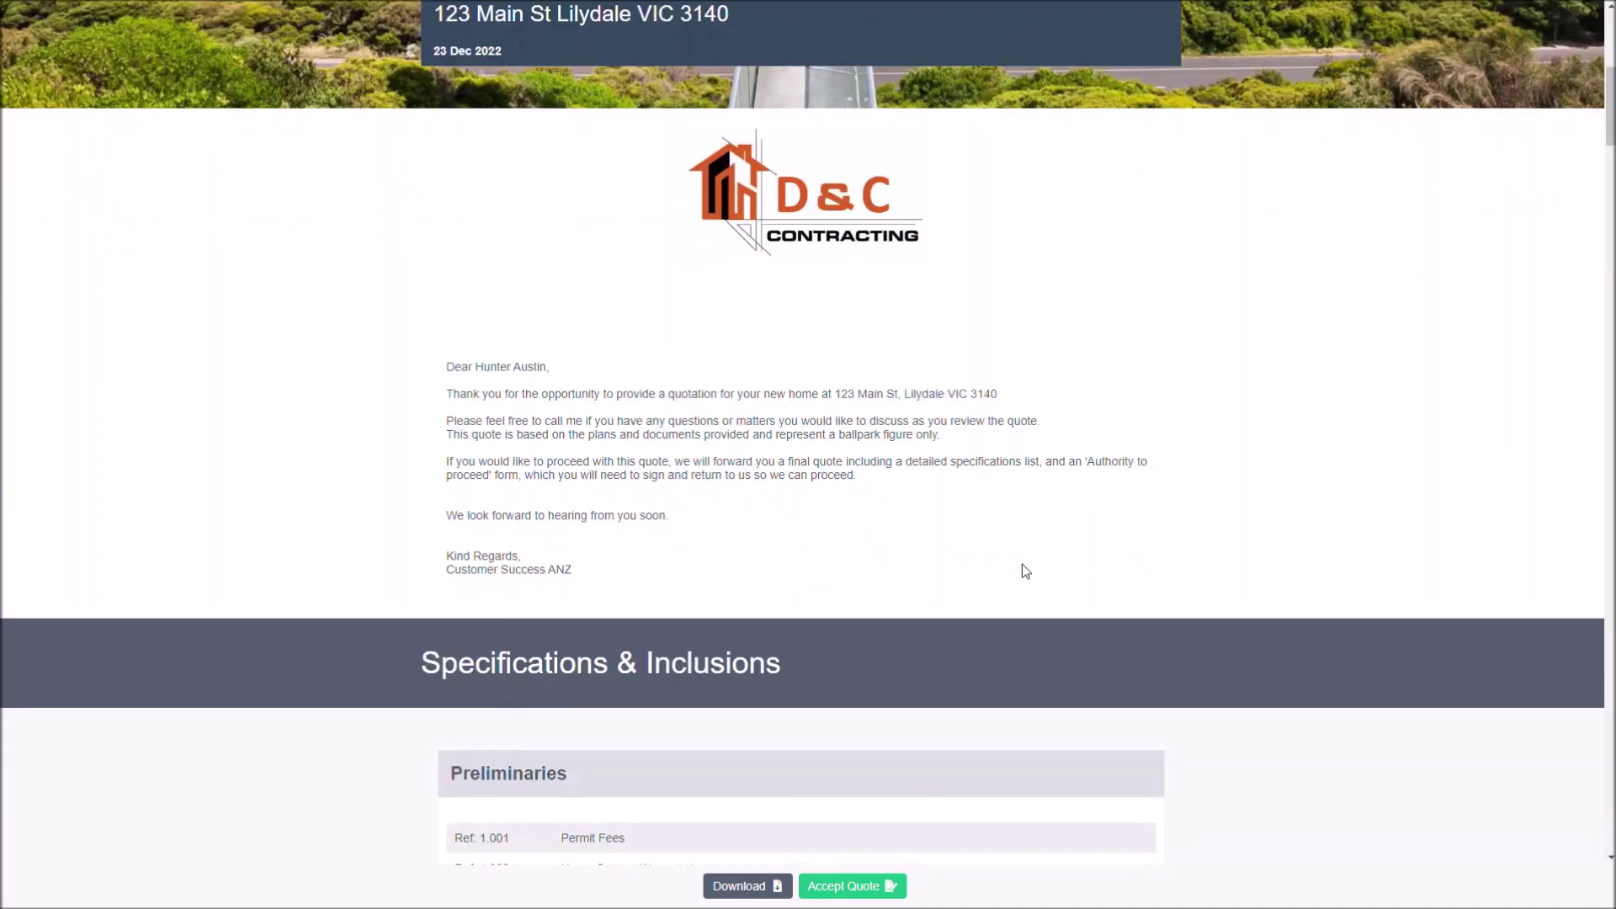
scroll(1025, 573, down, 1)
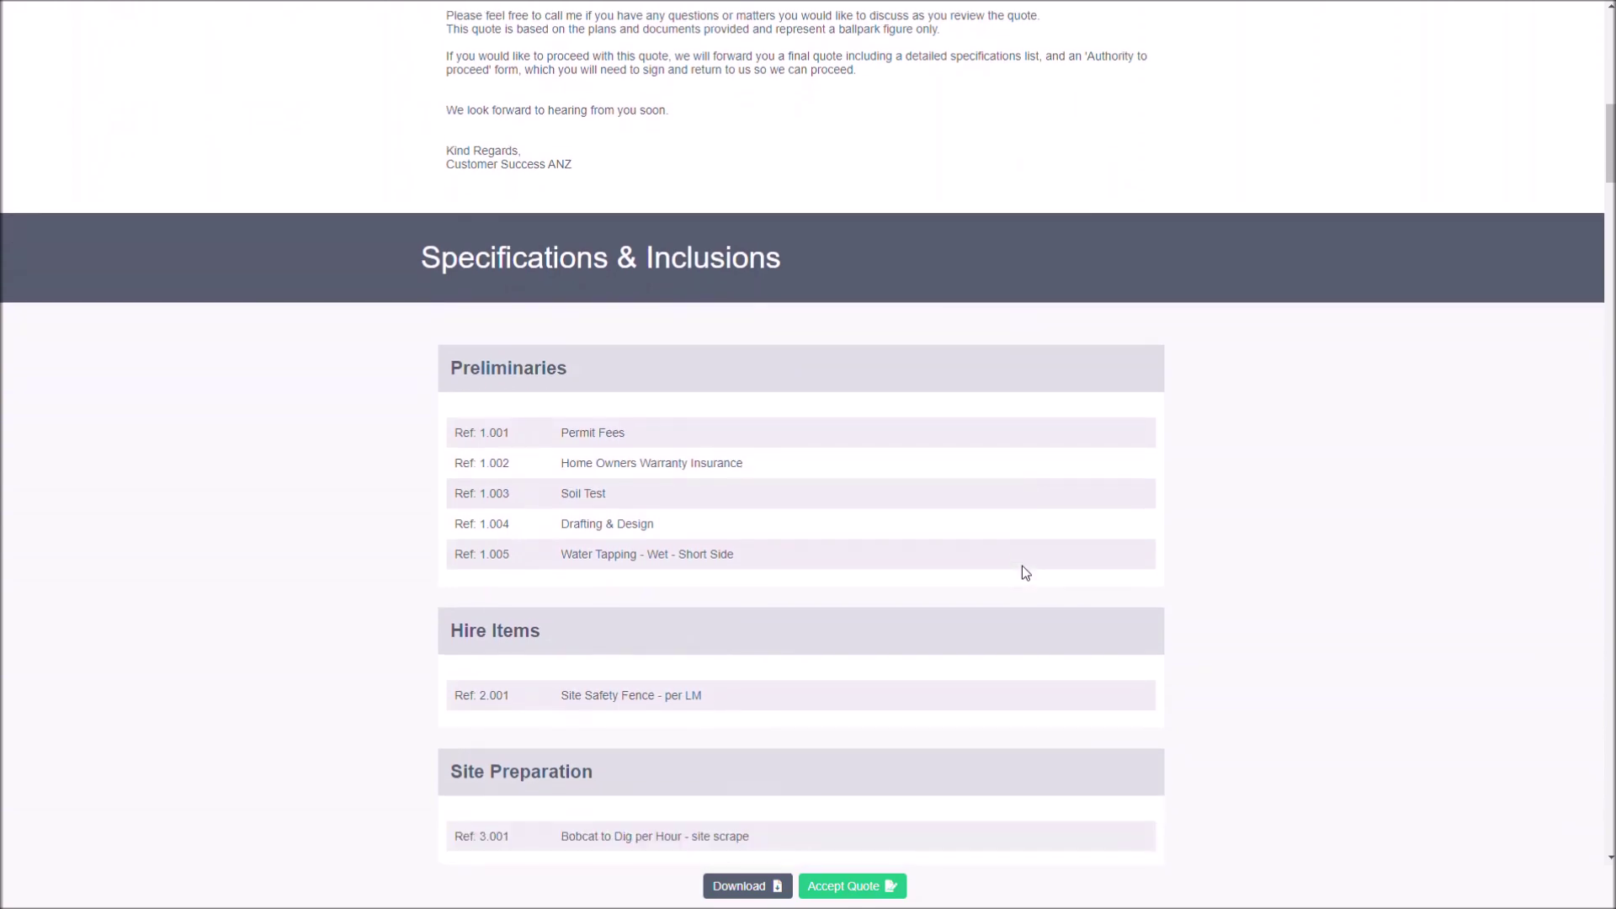
scroll(1026, 573, down, 2)
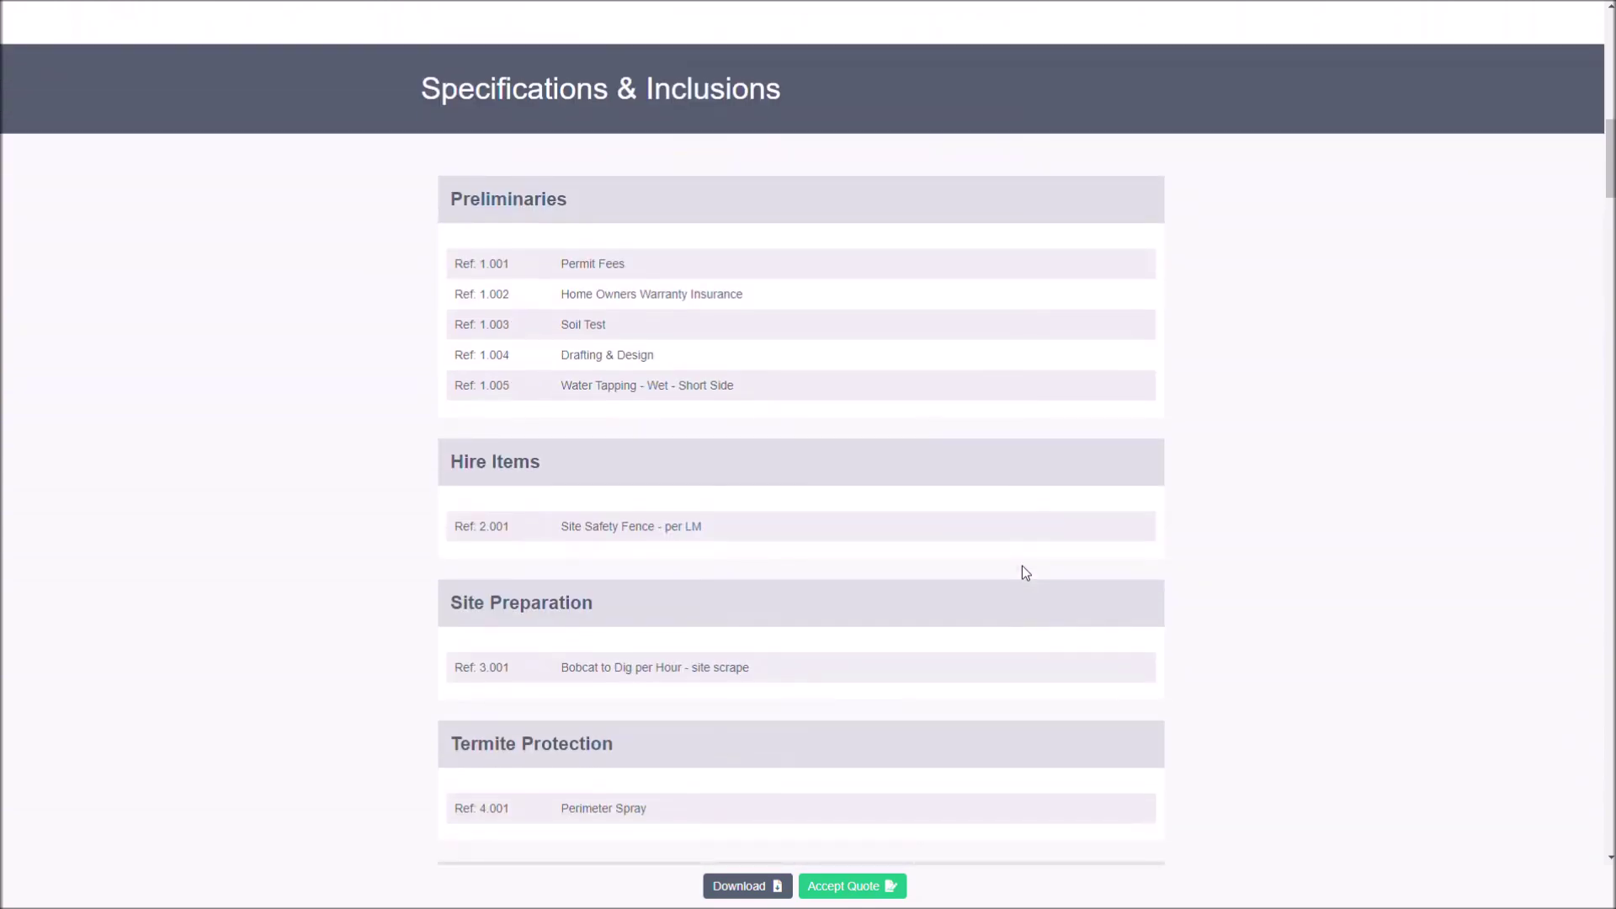
scroll(1023, 569, up, 10)
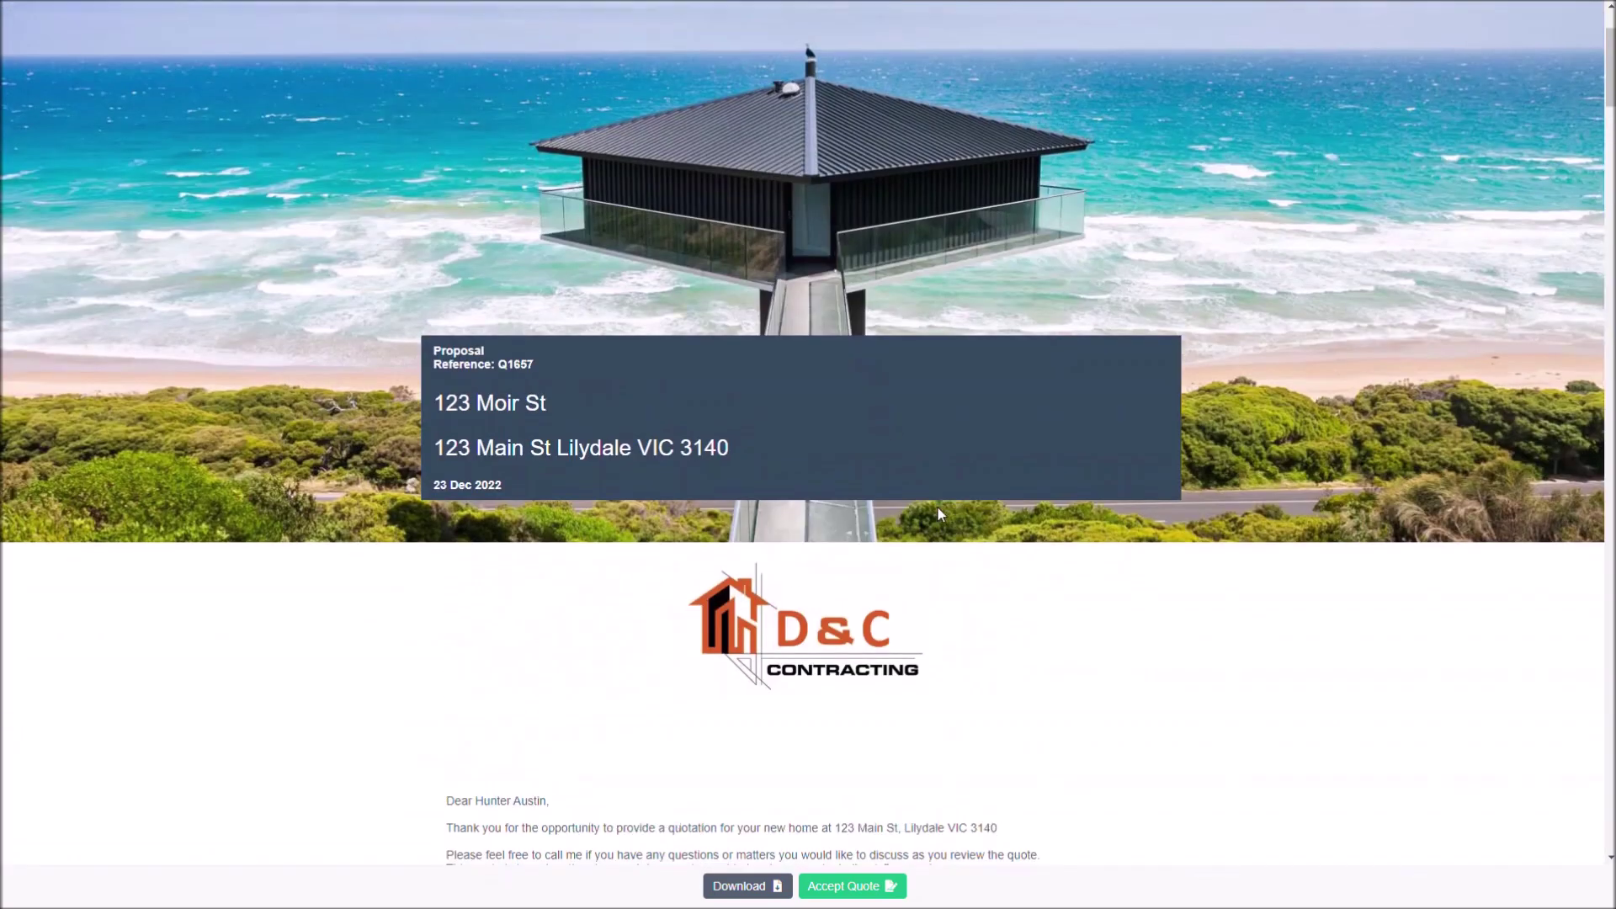
scroll(938, 508, down, 2)
scroll(711, 453, down, 4)
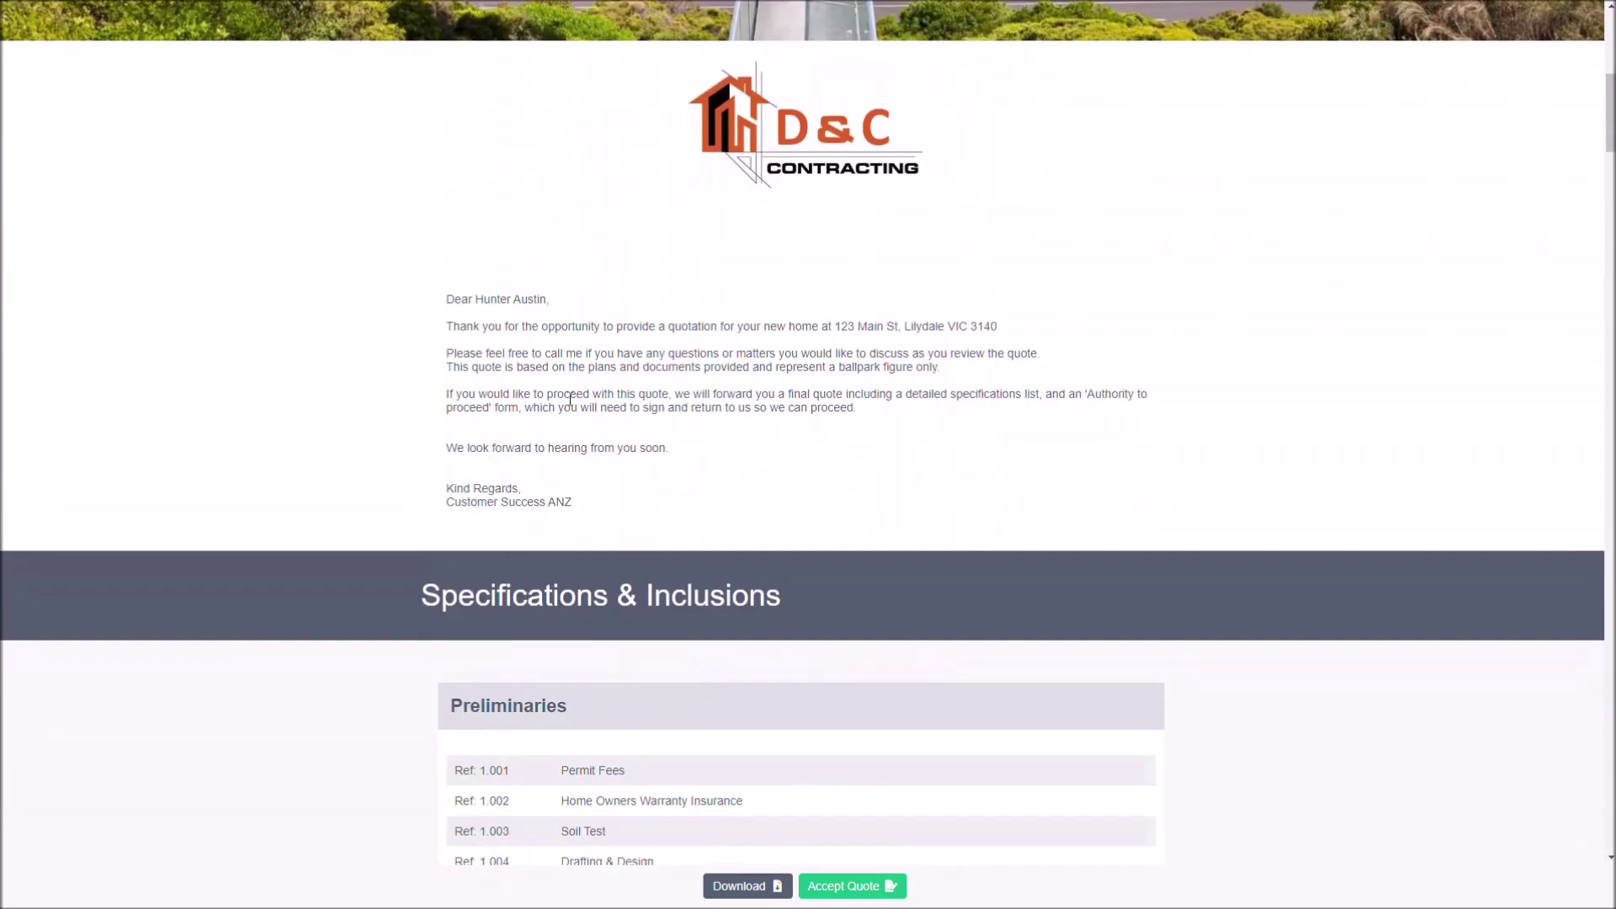
drag(543, 353, 747, 429)
Continue past the $228,586.84 Quote Summary and Terms & Conditions to the footer, then choose Accept Quote
scroll(760, 483, down, 6)
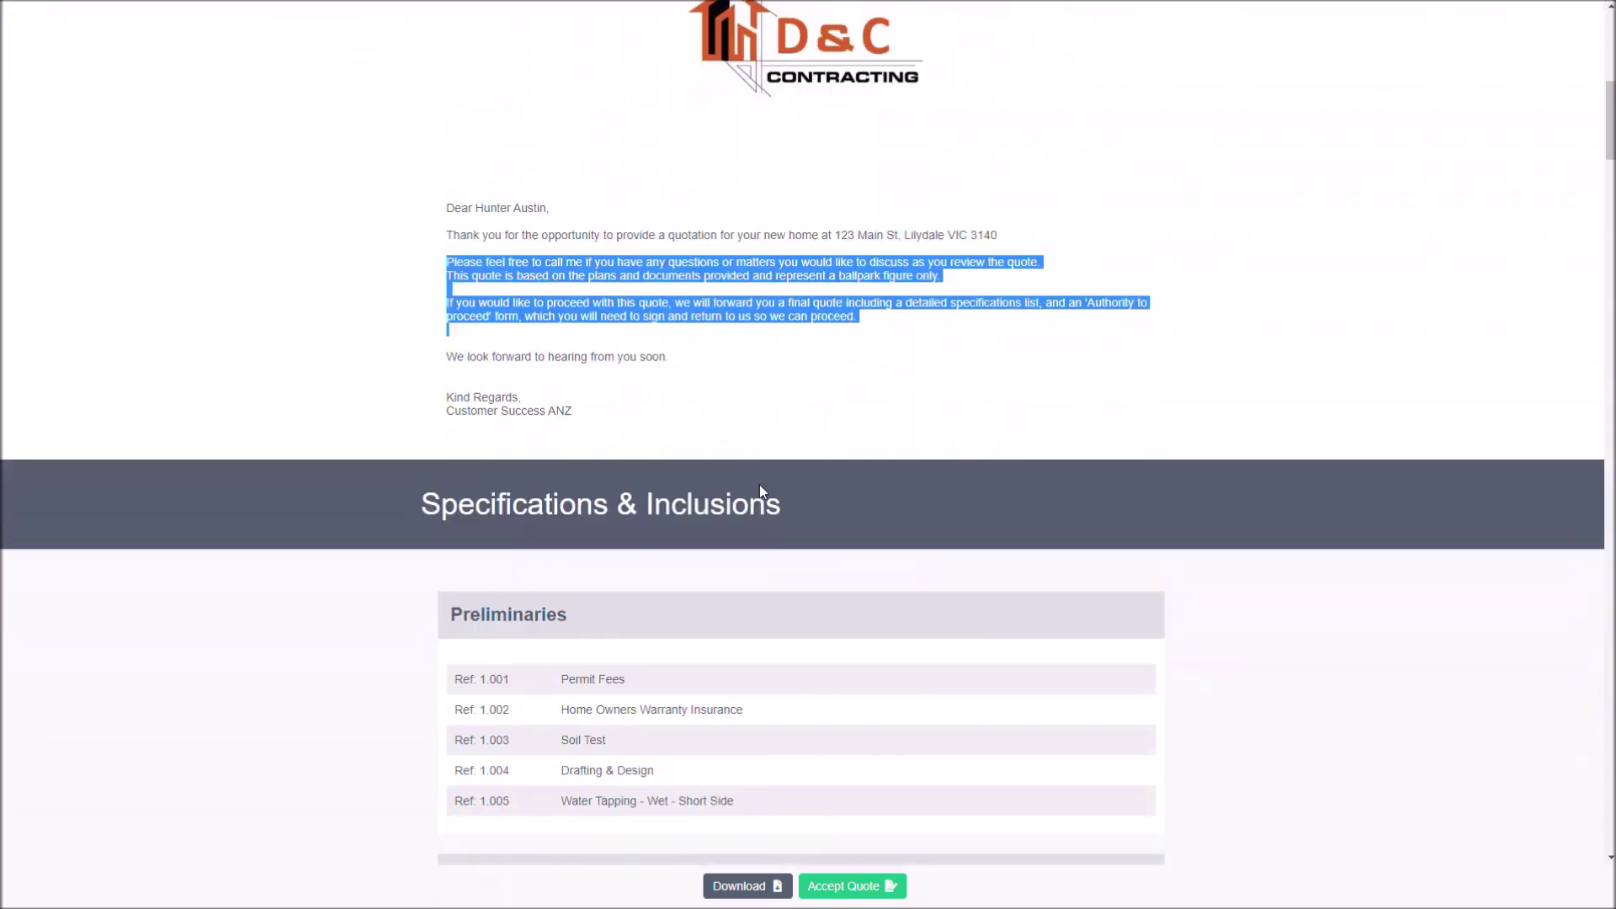
scroll(662, 506, down, 7)
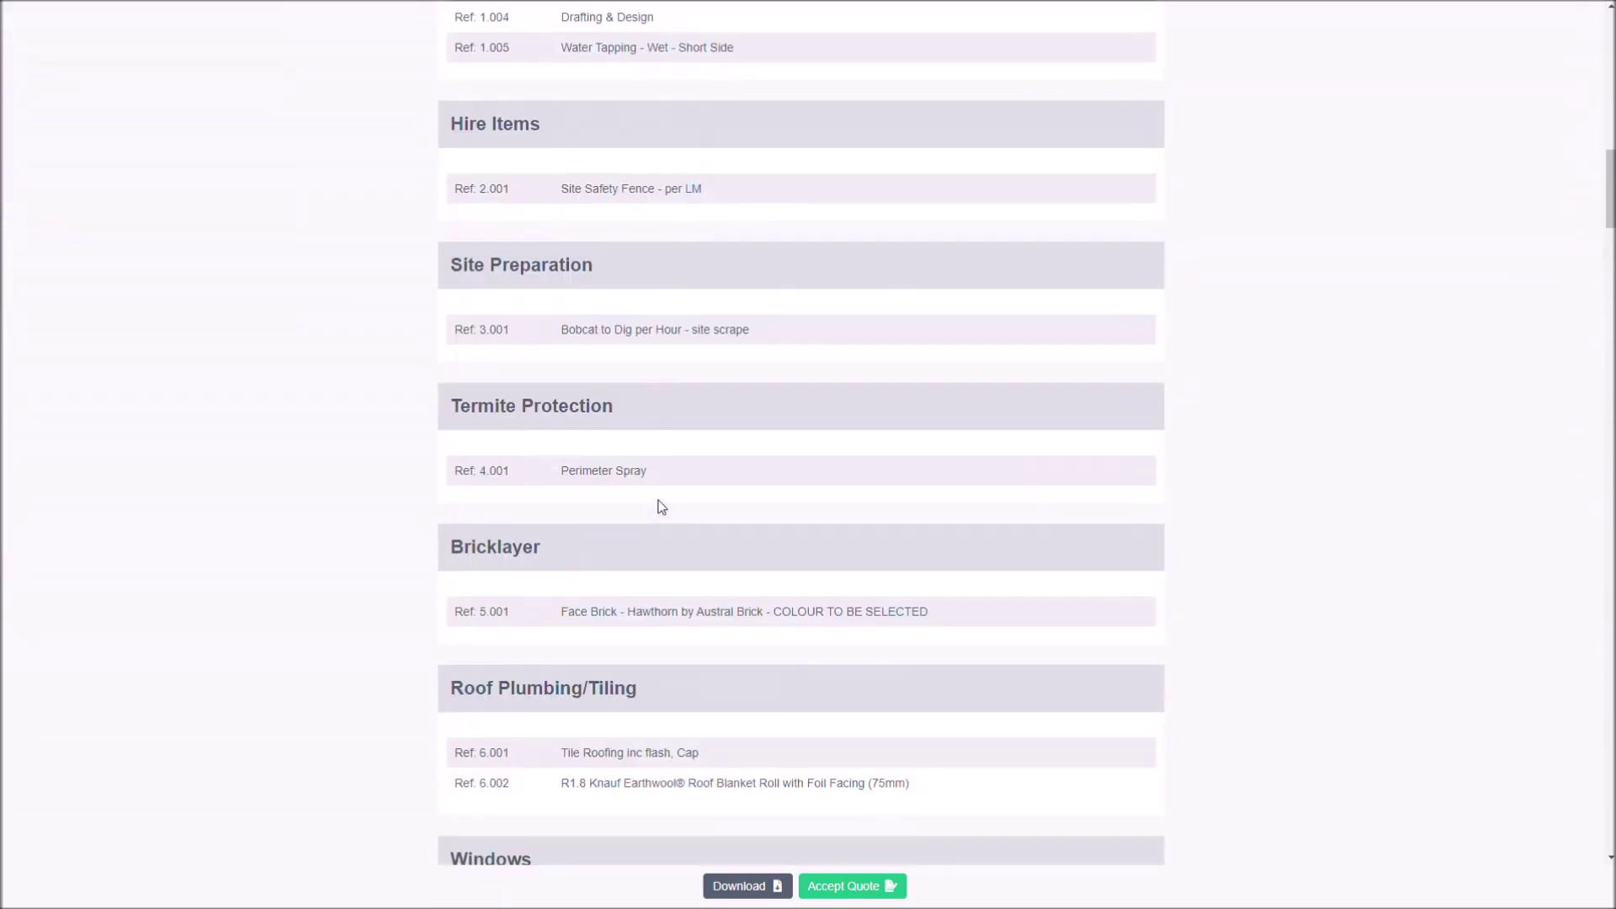
scroll(662, 506, down, 7)
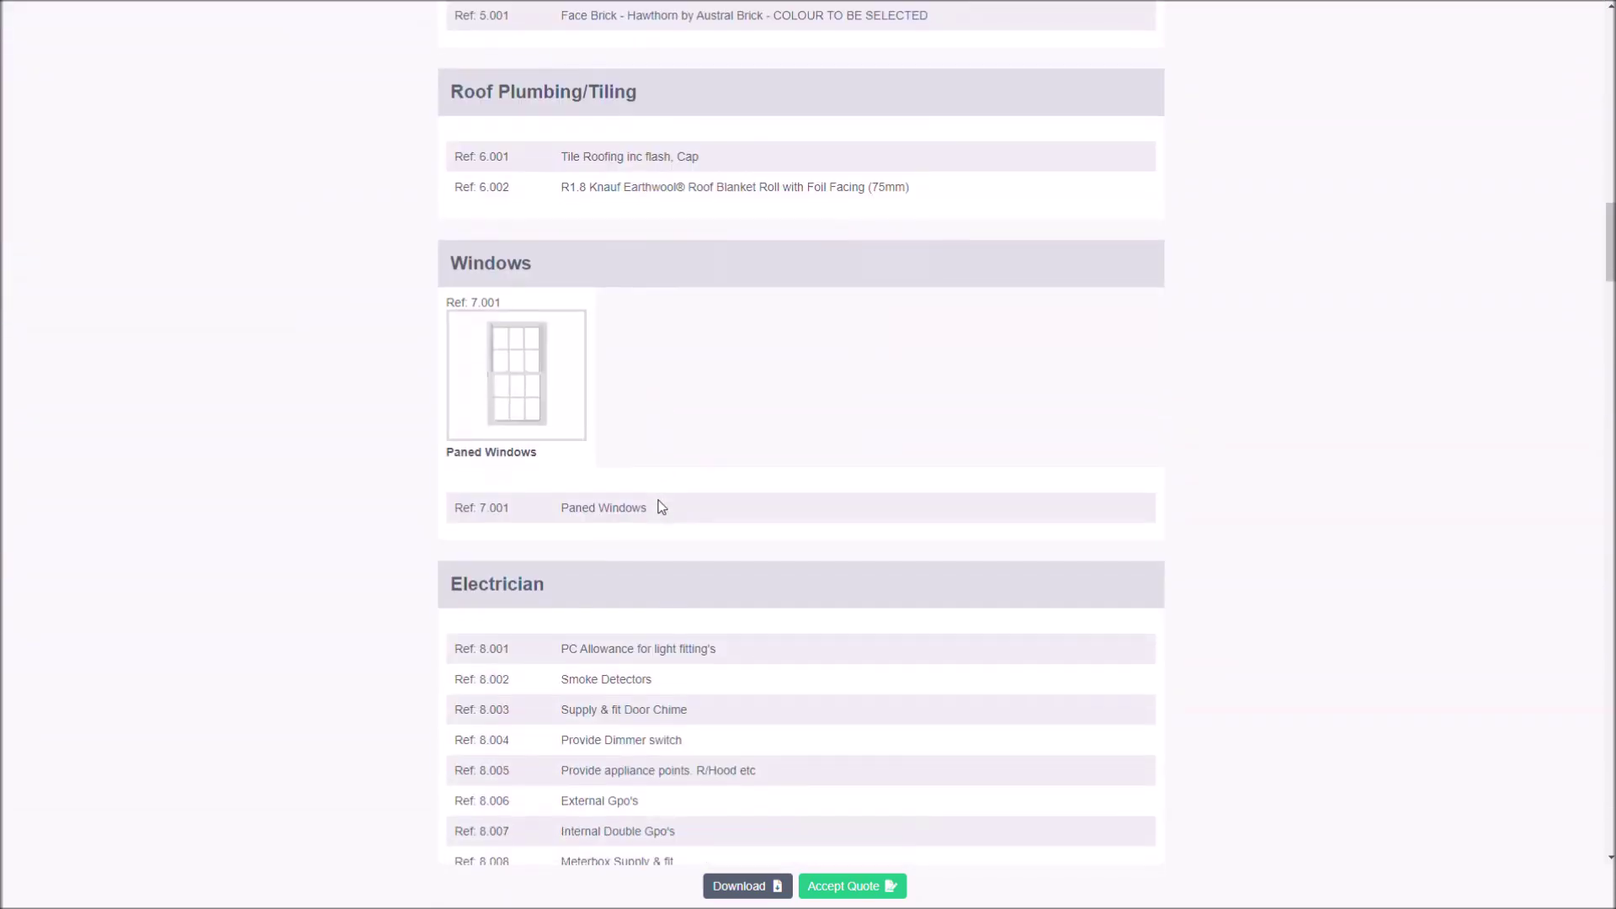
scroll(662, 506, down, 9)
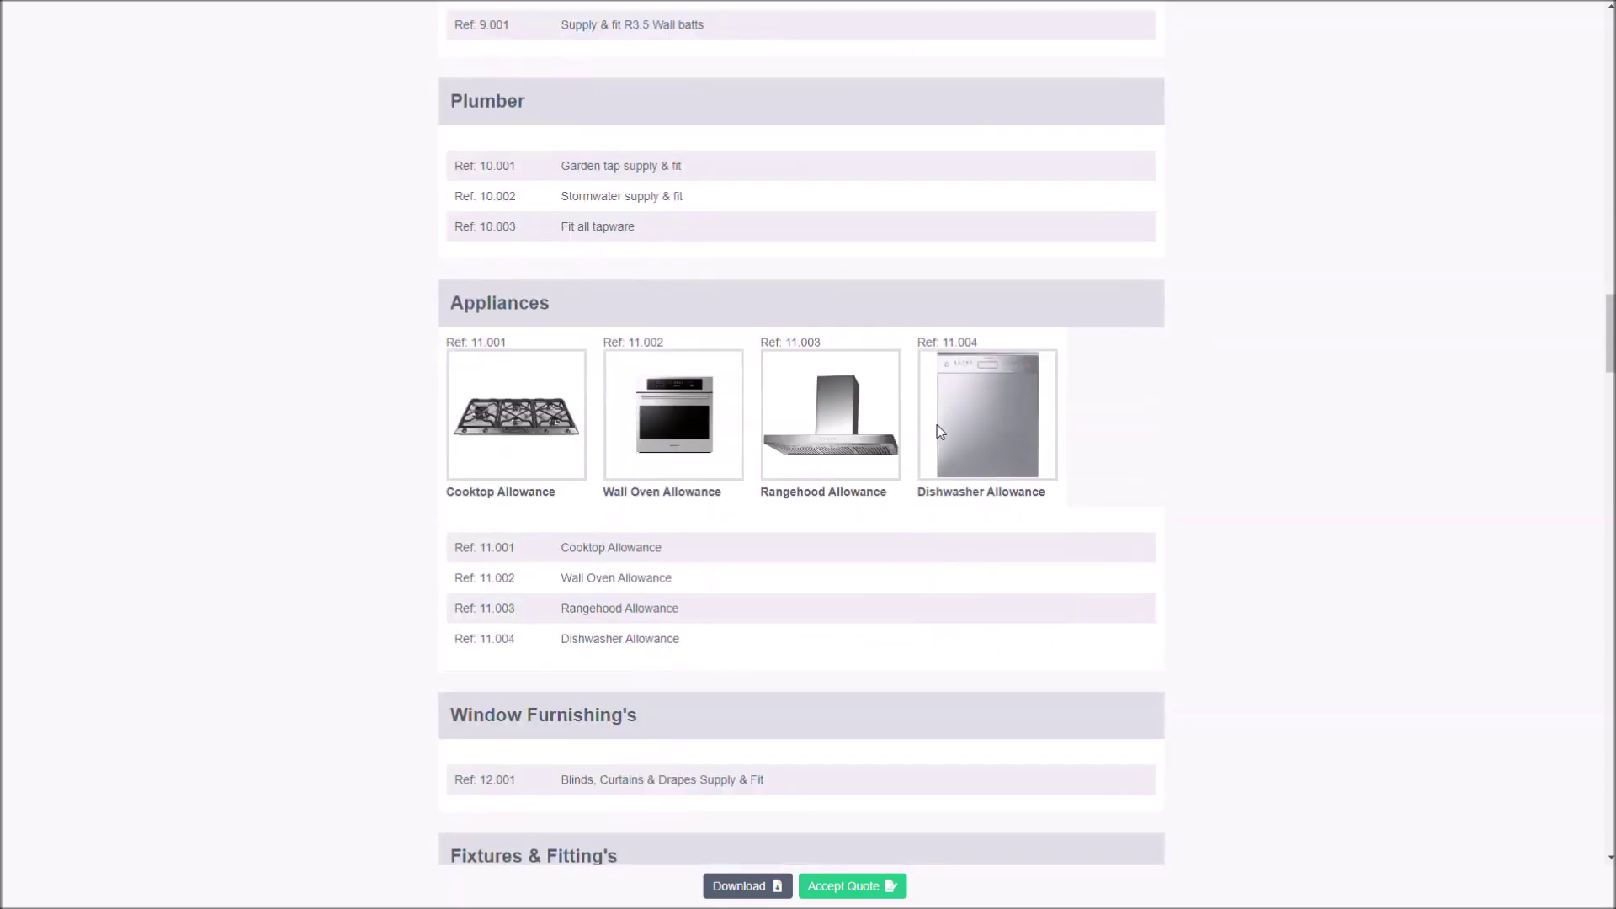
scroll(940, 431, down, 12)
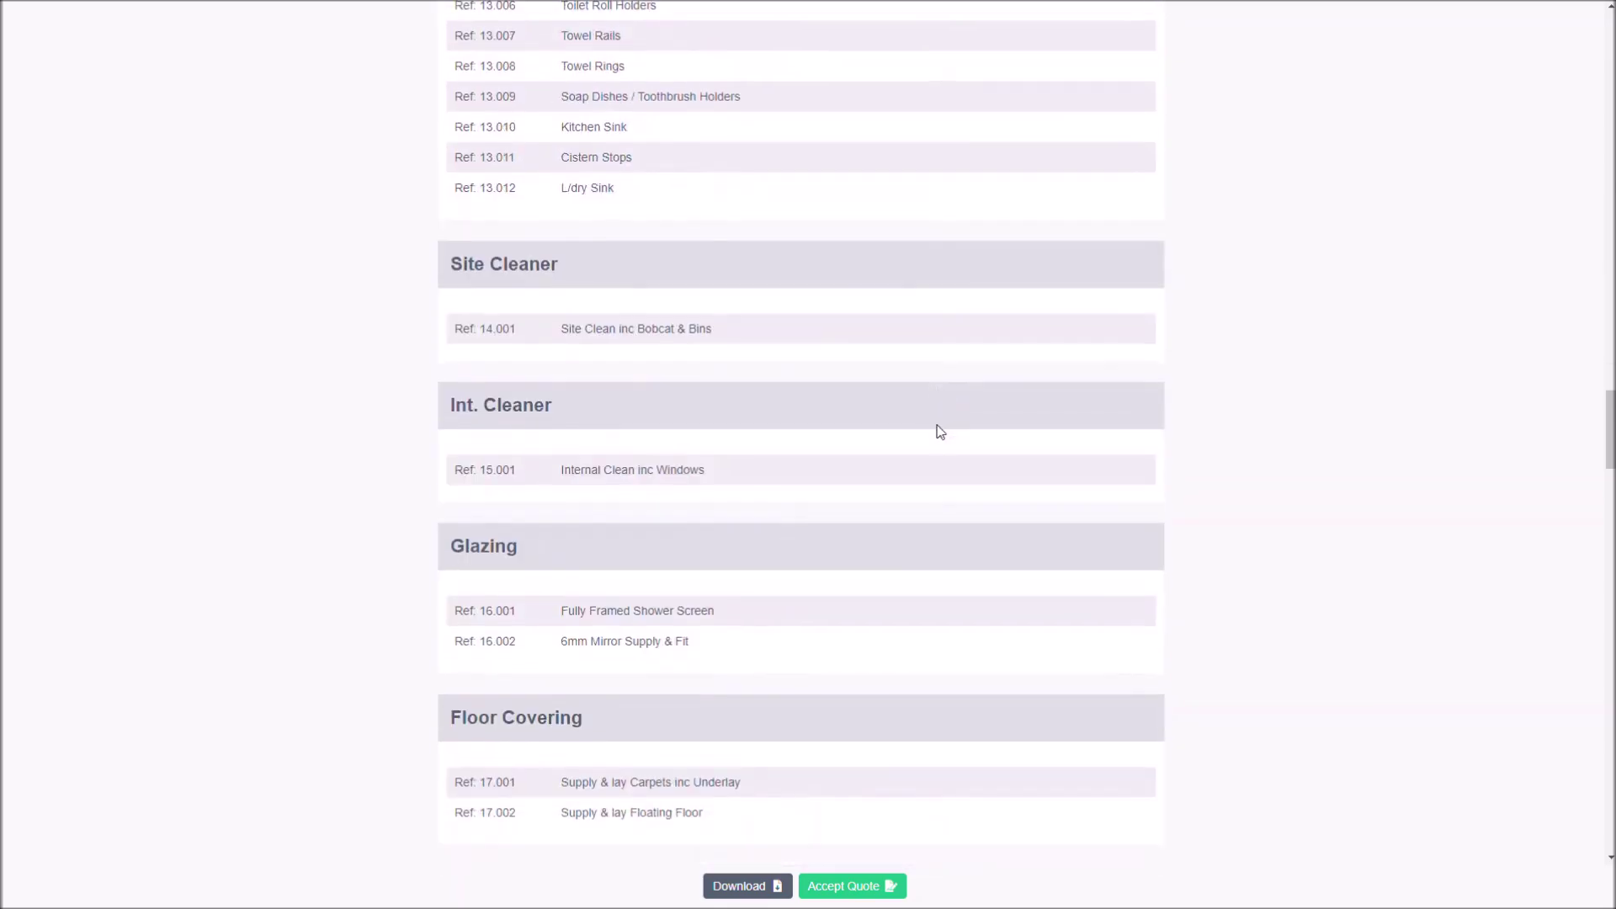
scroll(940, 431, down, 13)
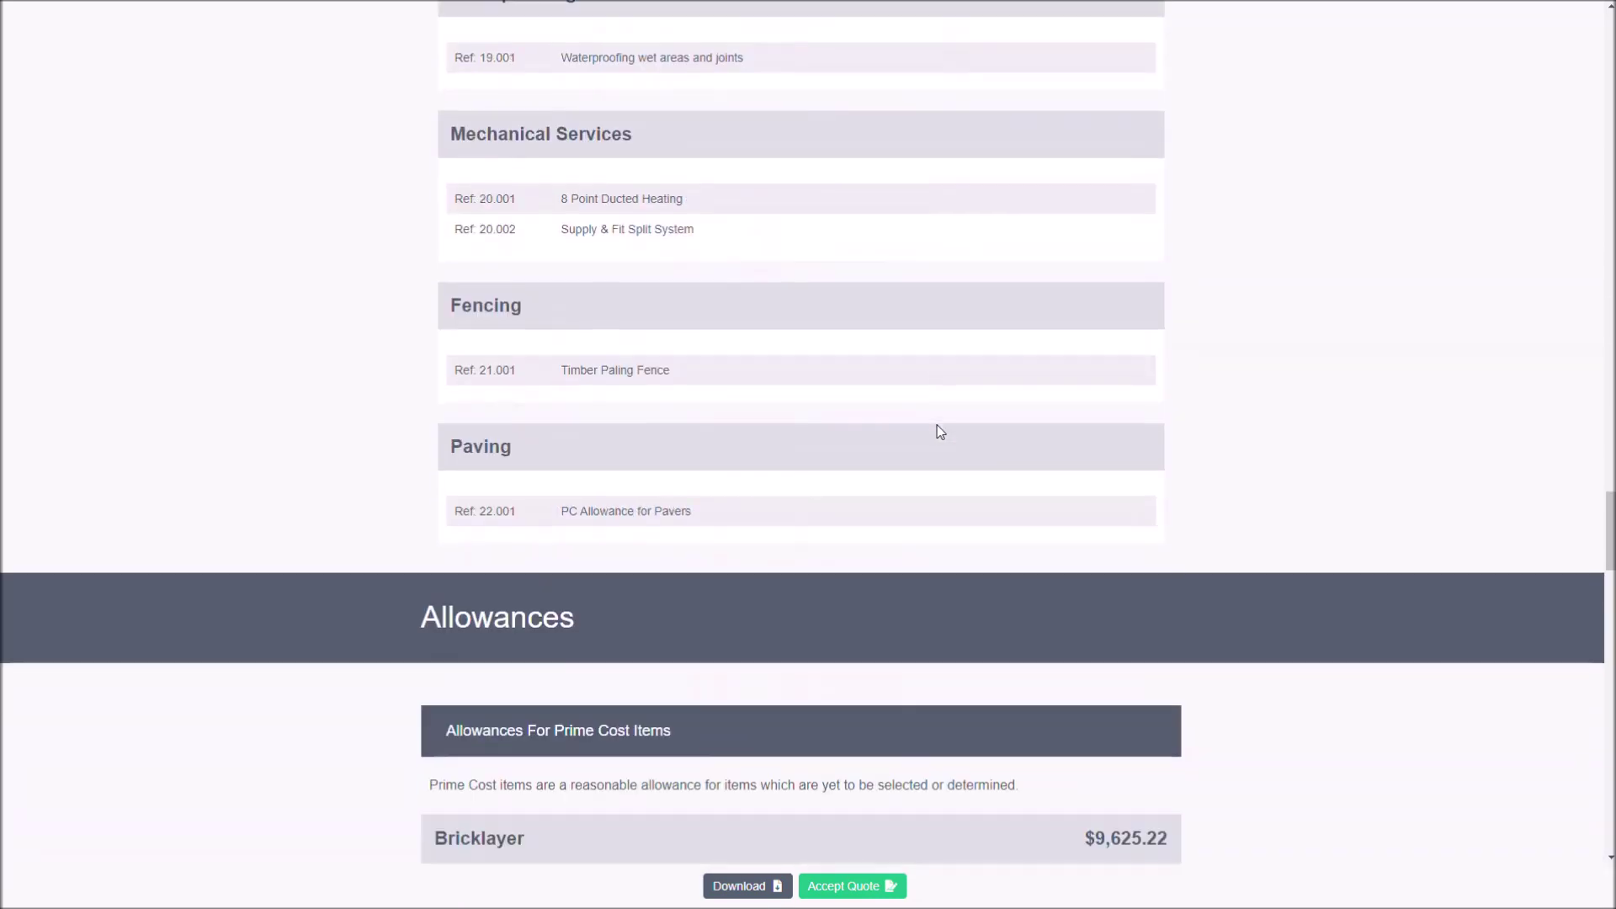
scroll(940, 431, down, 6)
scroll(941, 431, down, 10)
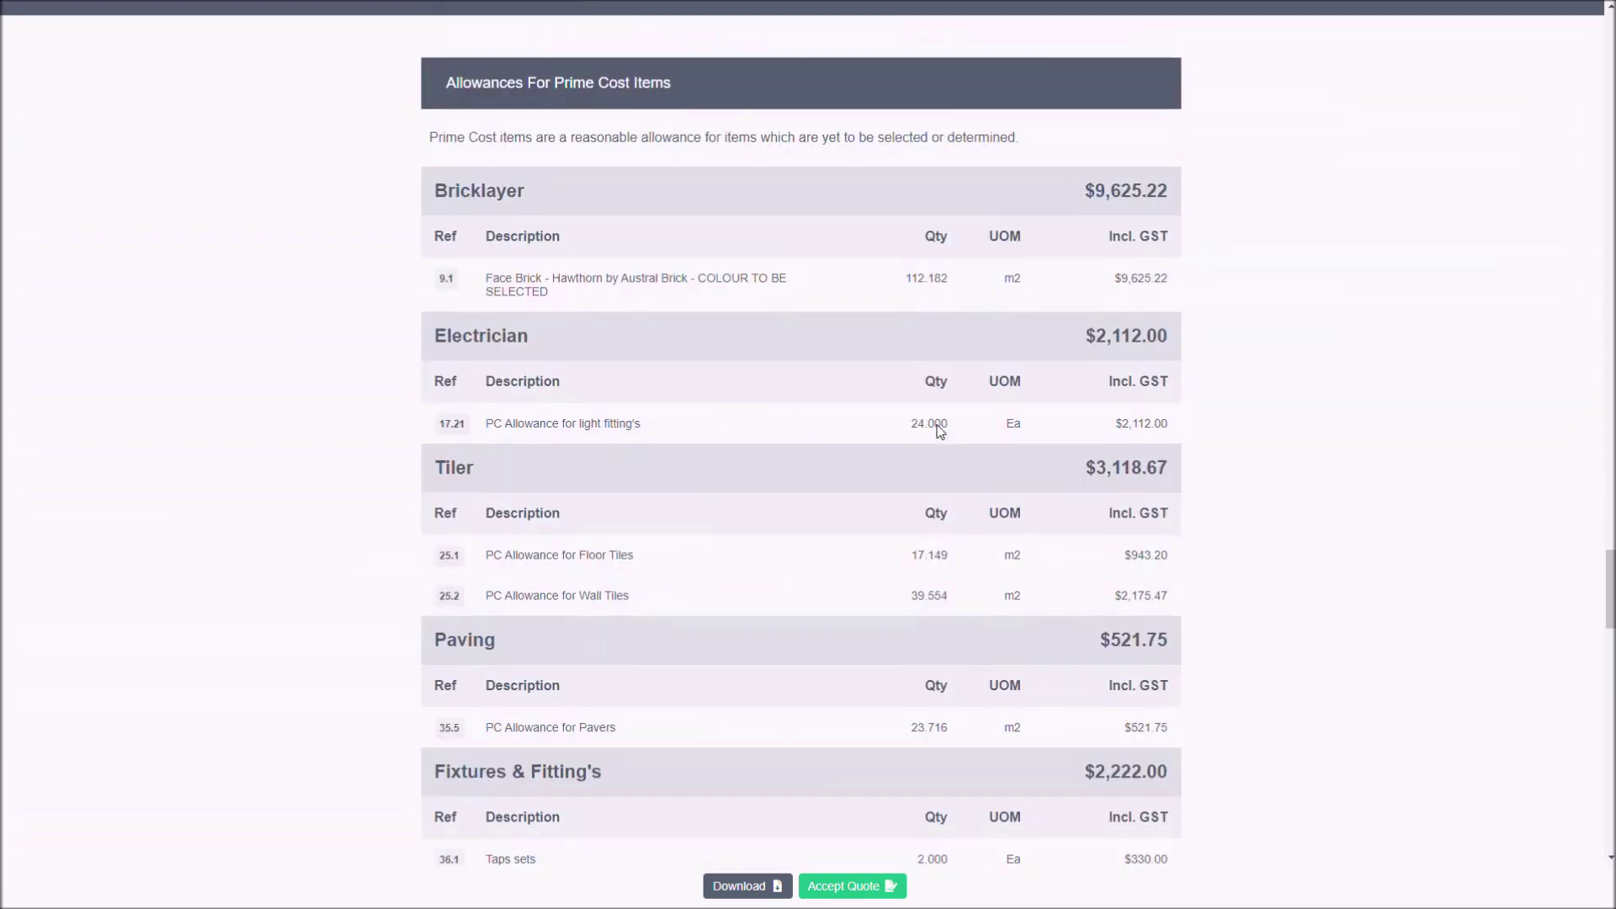
scroll(940, 431, down, 6)
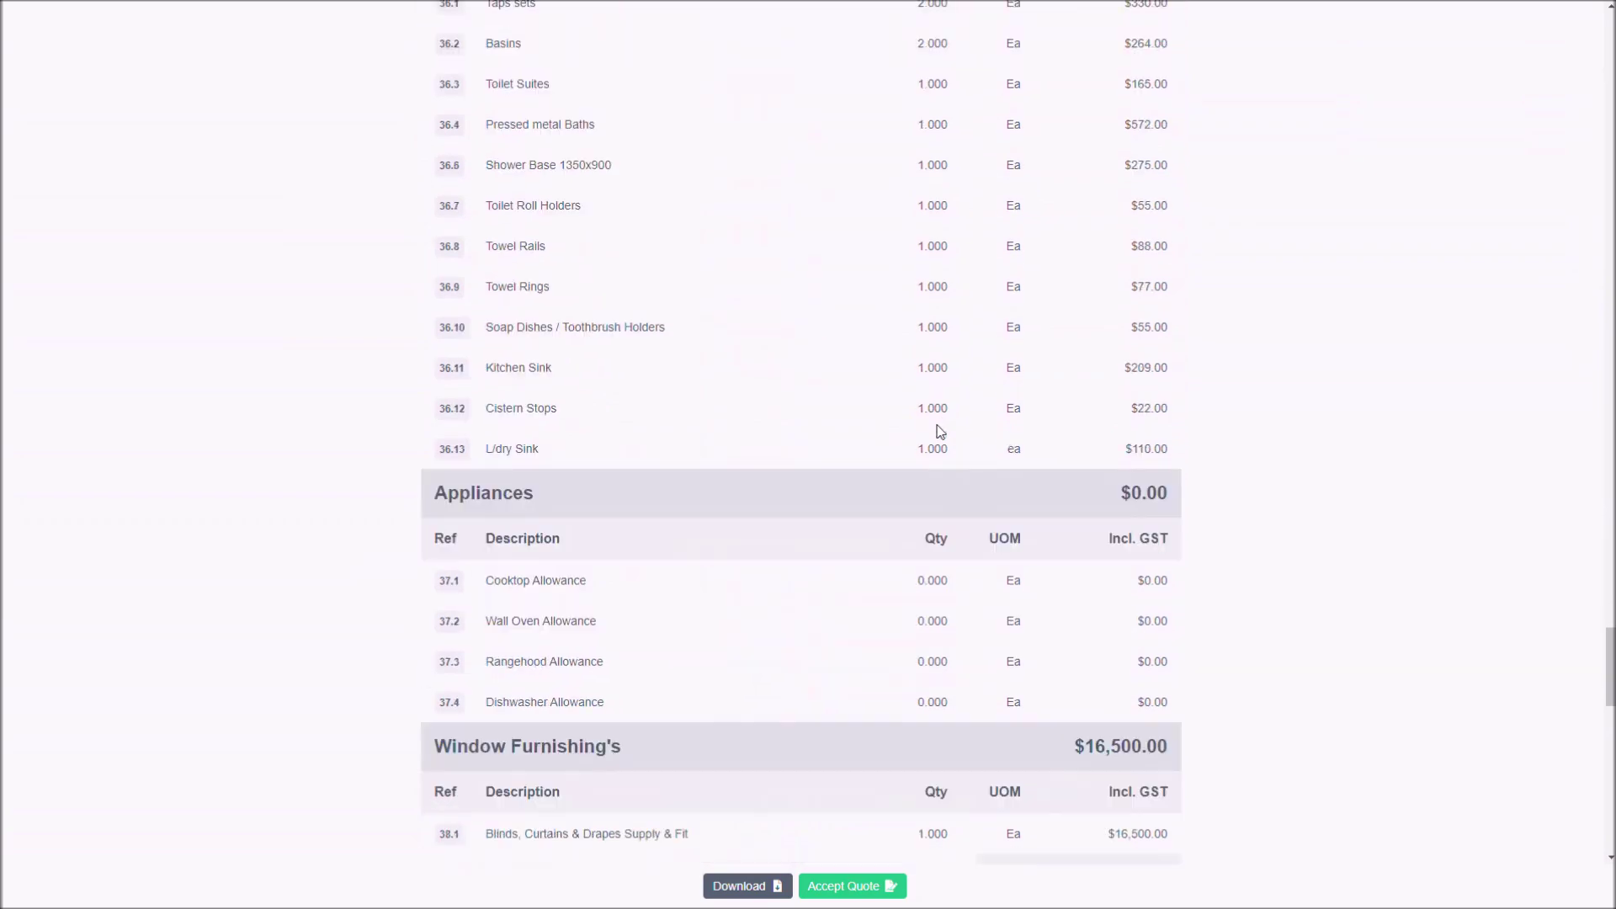
scroll(937, 426, down, 4)
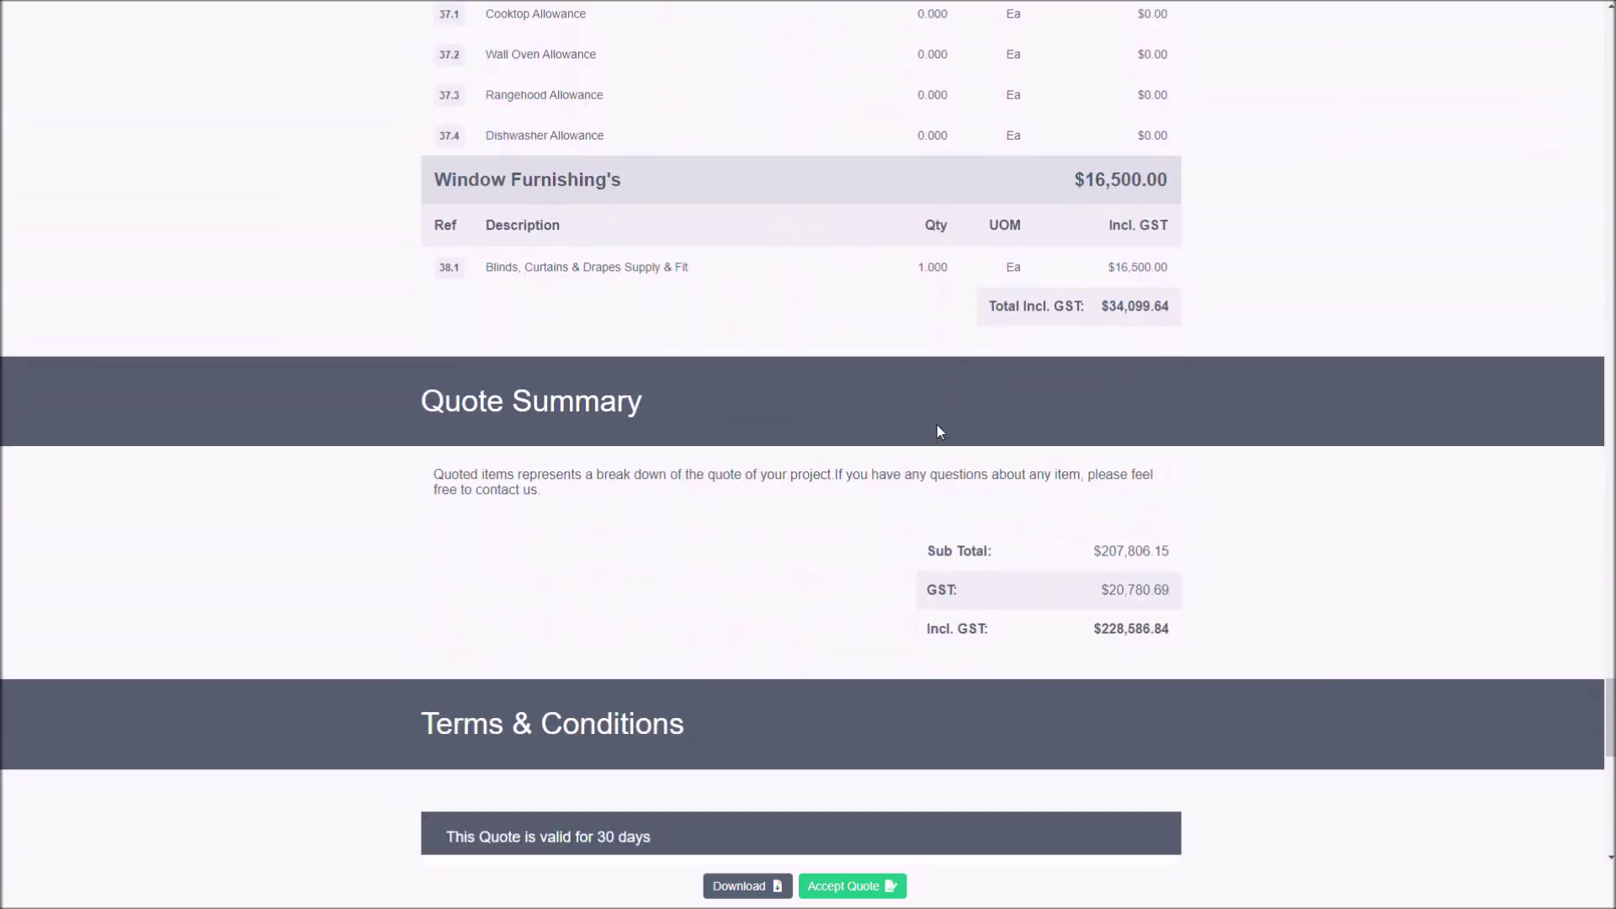
scroll(947, 442, down, 3)
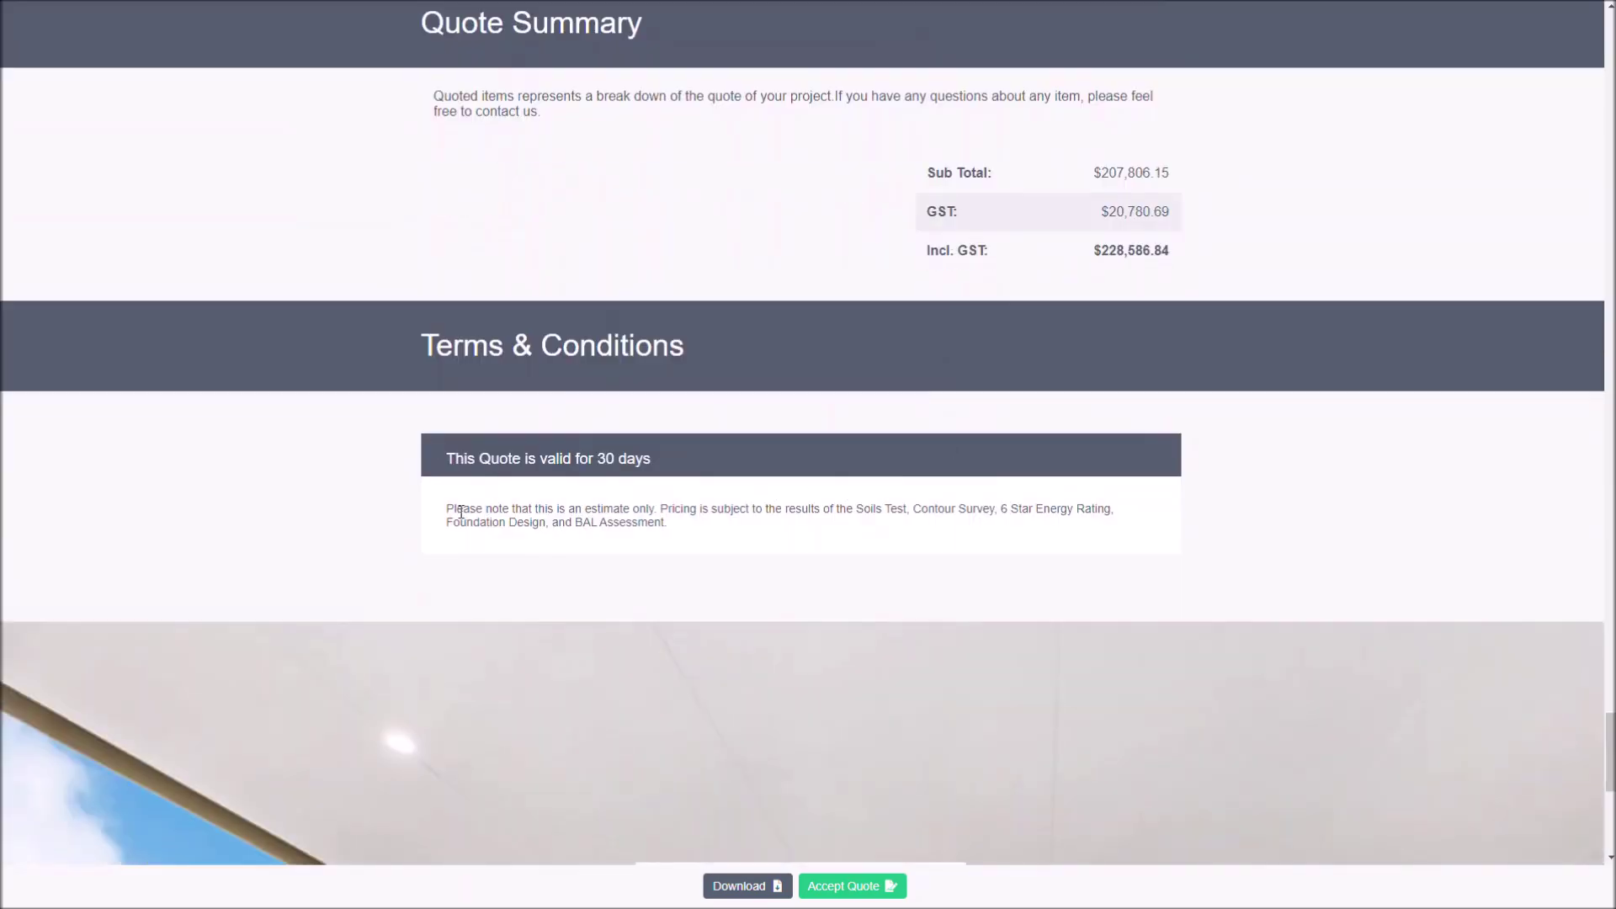
scroll(766, 505, down, 7)
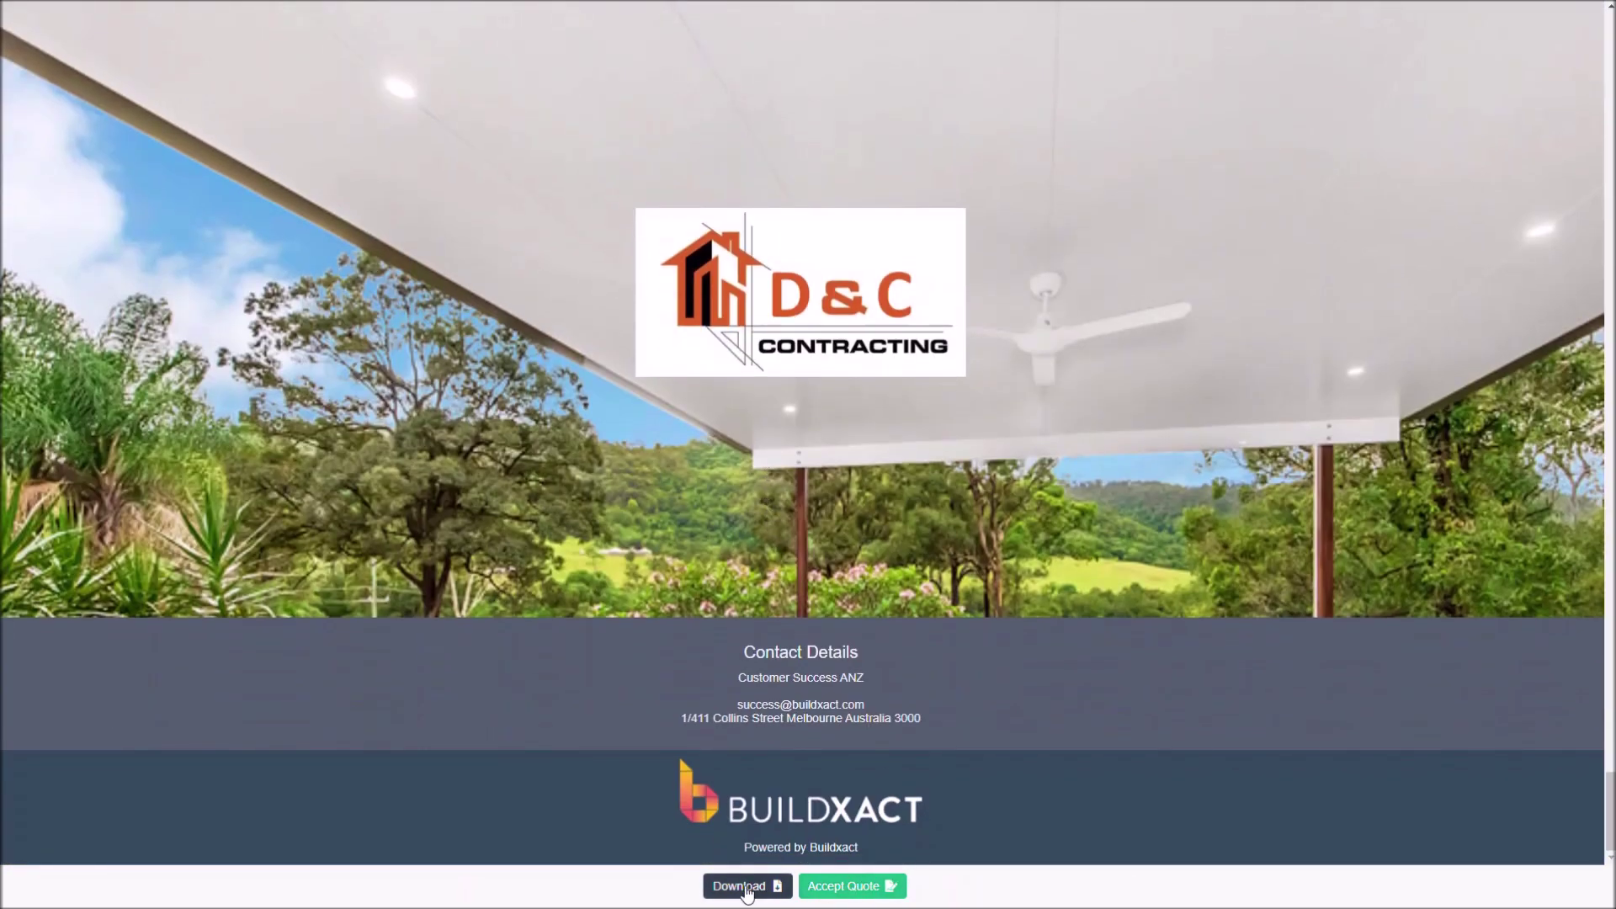
click(831, 886)
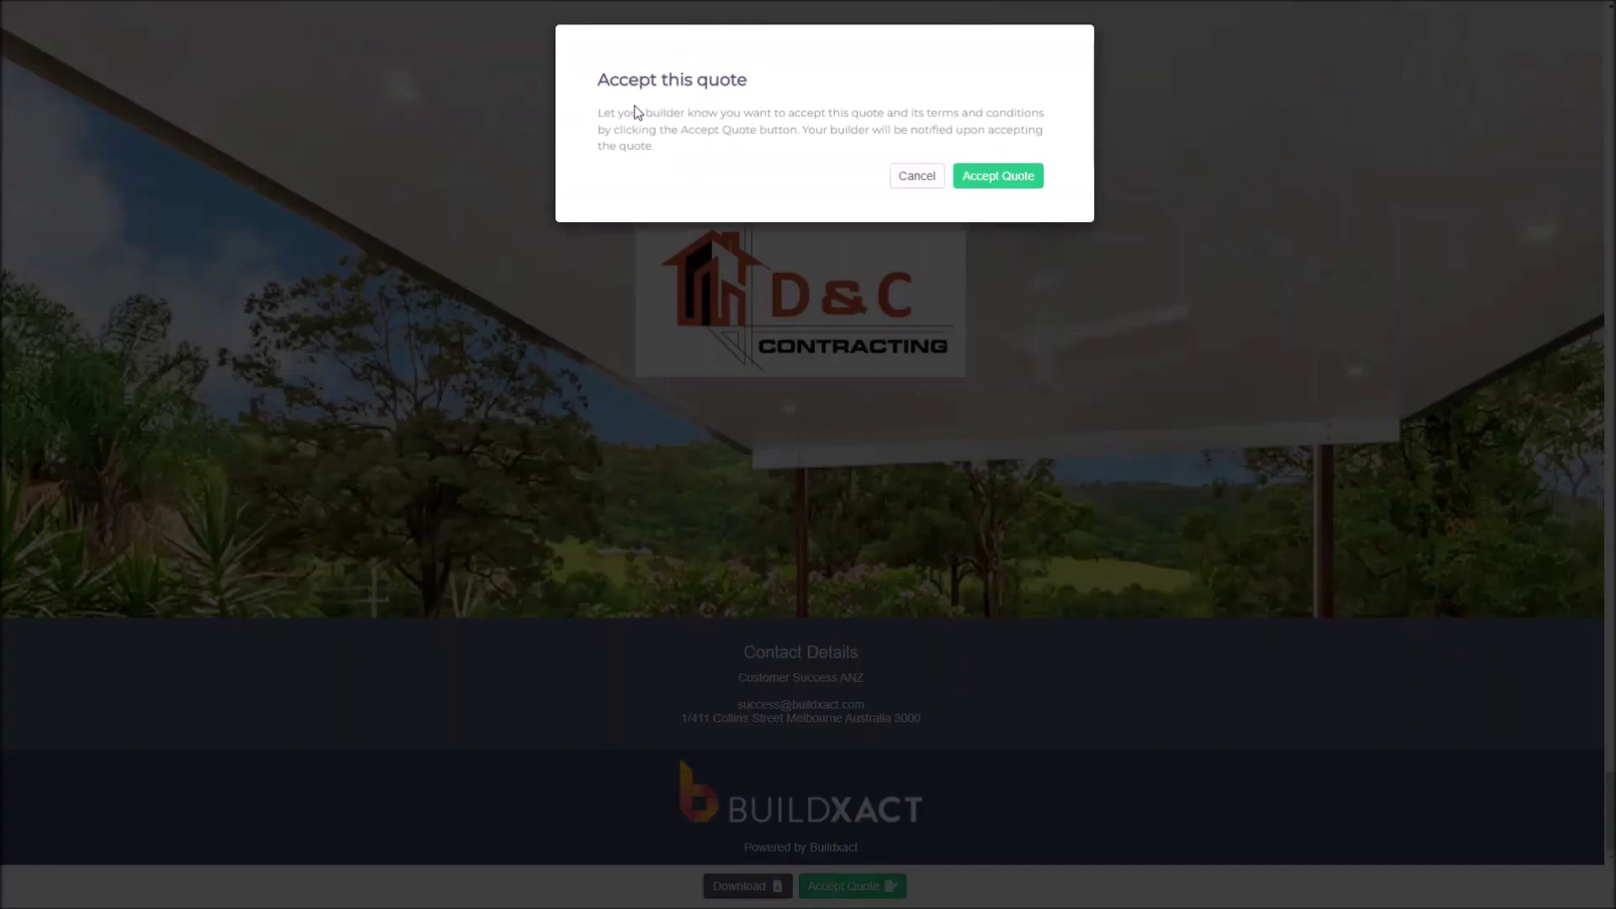
Confirm Accept Quote in the confirmation dialog so the builder is notified
drag(599, 113, 753, 142)
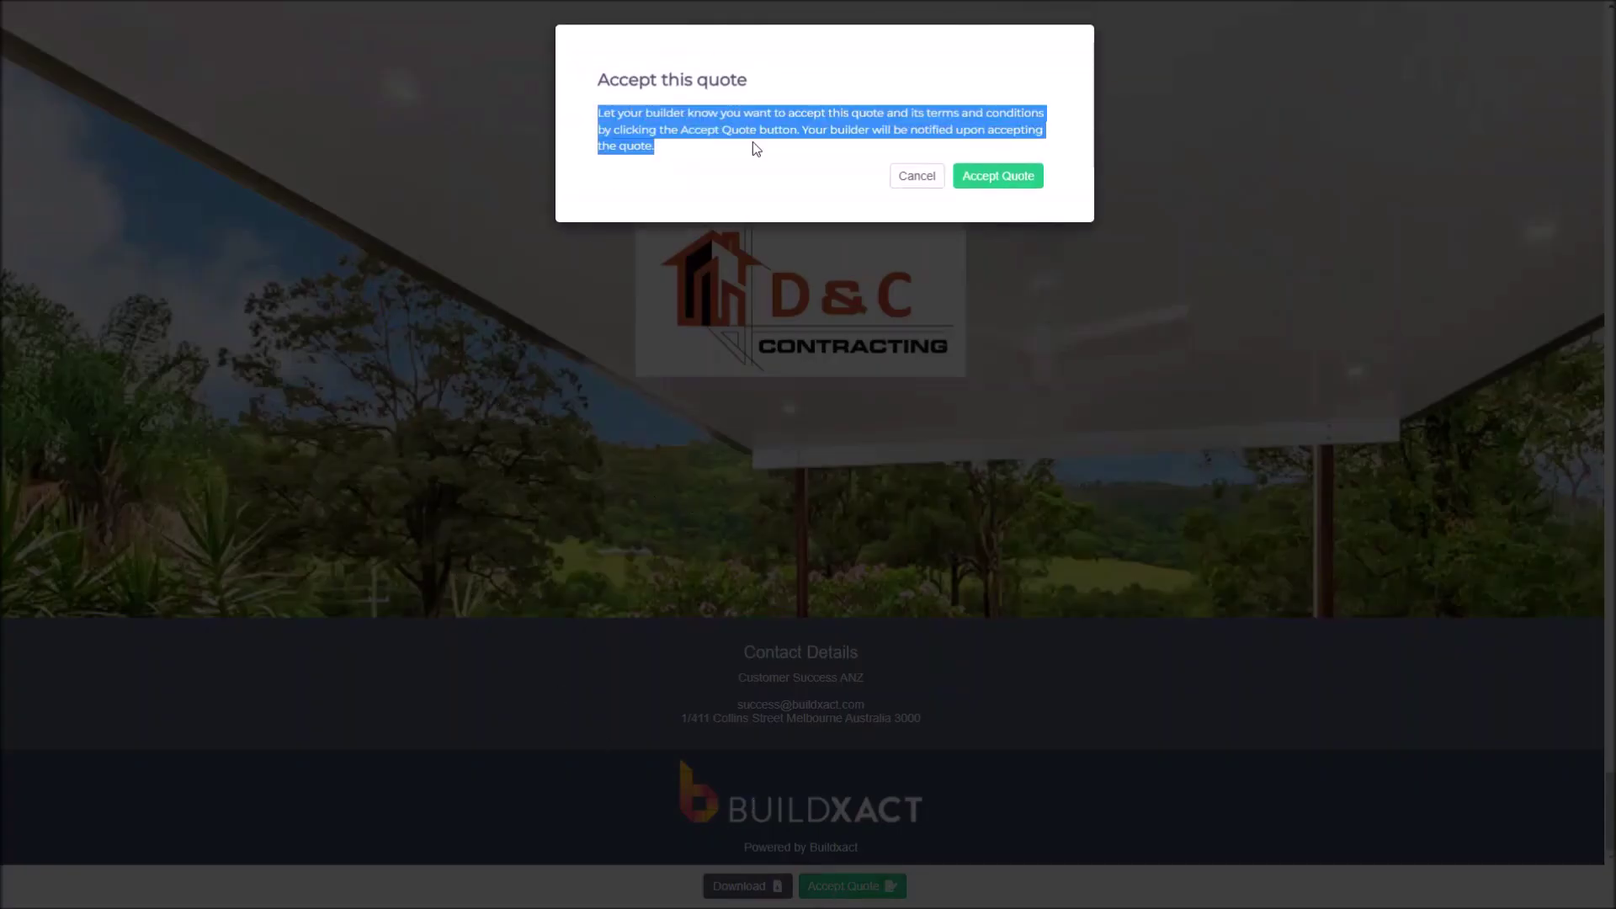
click(1000, 176)
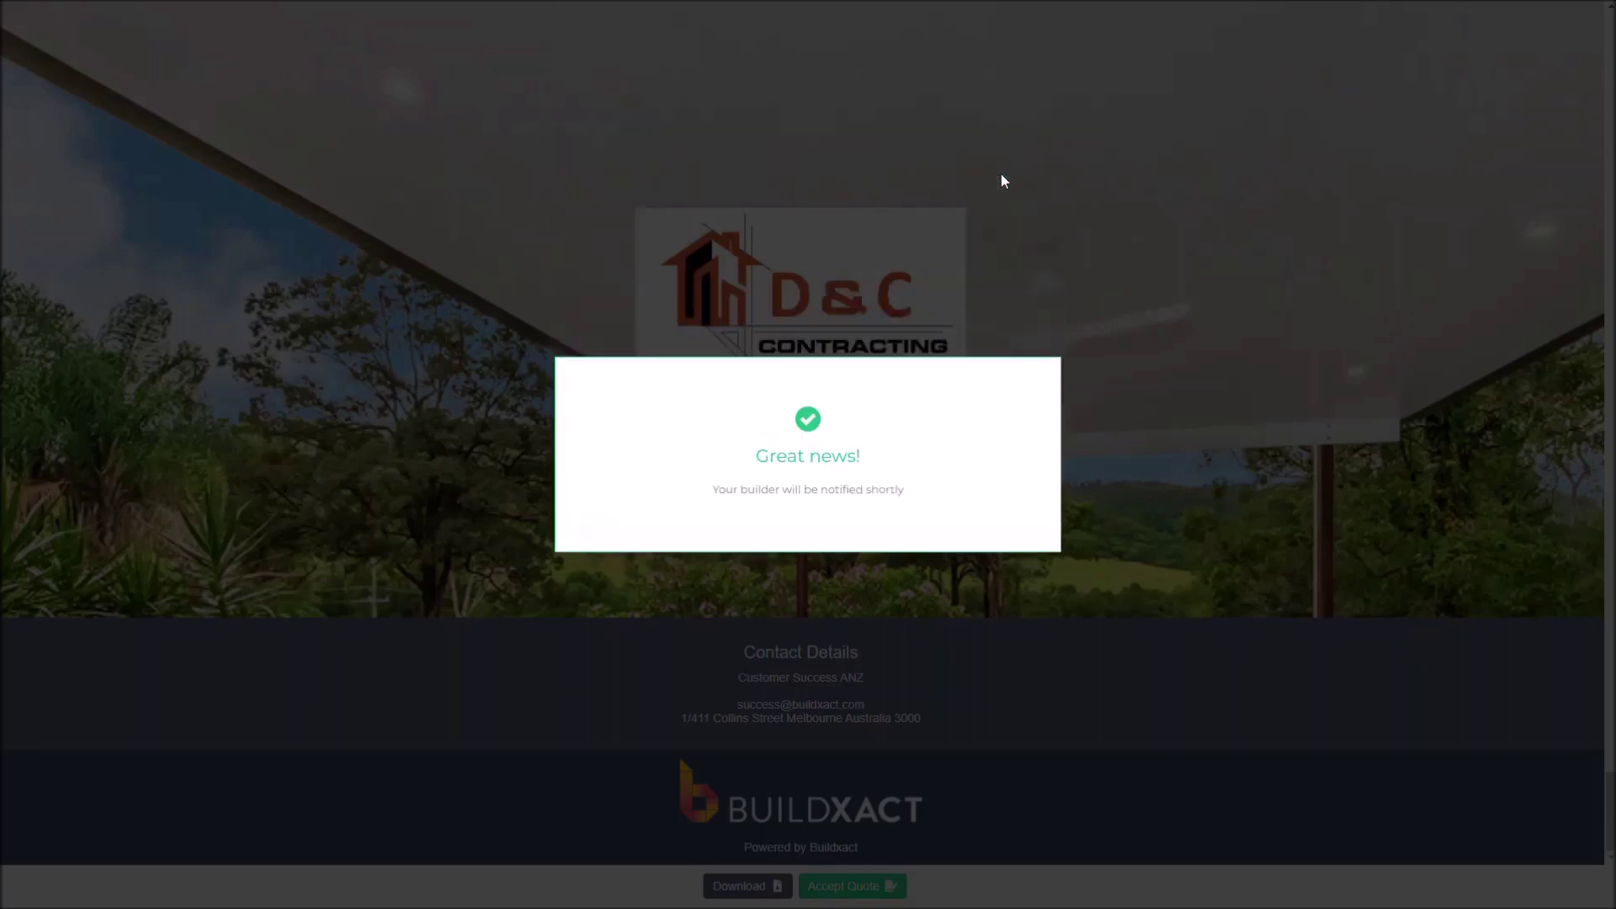